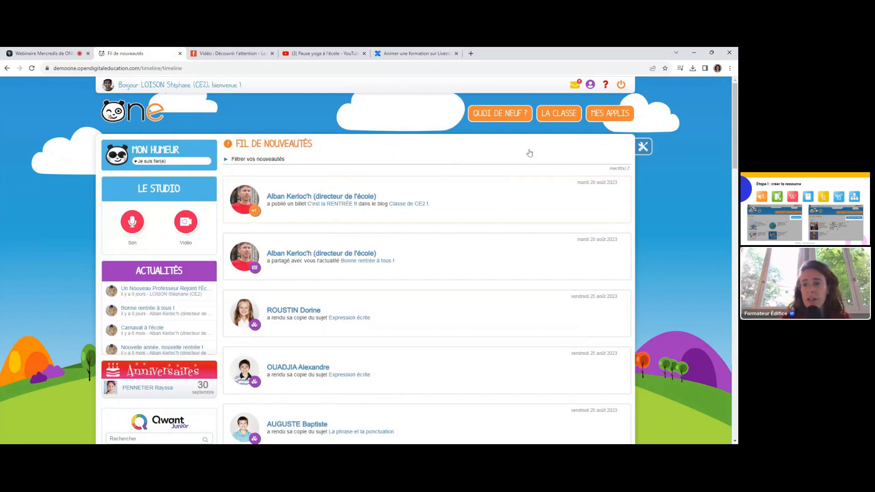
- Browse the Cahier multimédia, Carte mentale and Wiki apps in turn to see where each one creates a new resource
{"action": "left_click", "coordinate": [619, 119]}
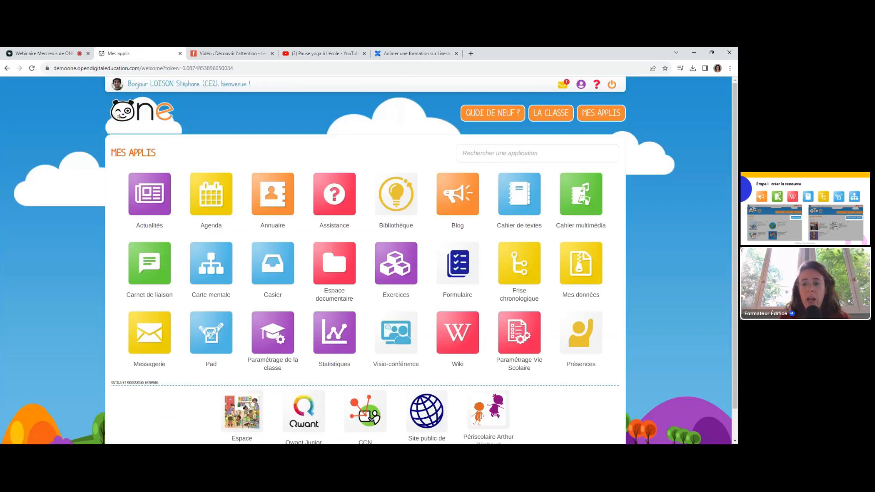
{"action": "left_click", "coordinate": [585, 195]}
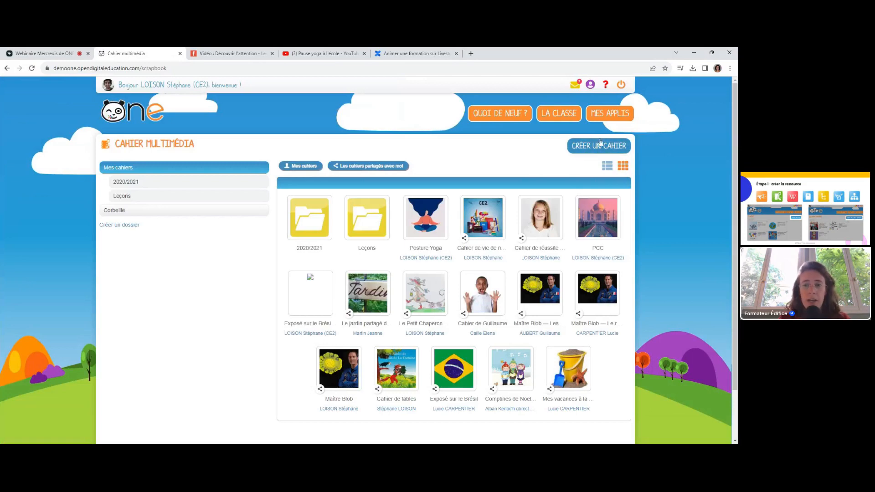
{"action": "left_click", "coordinate": [620, 118]}
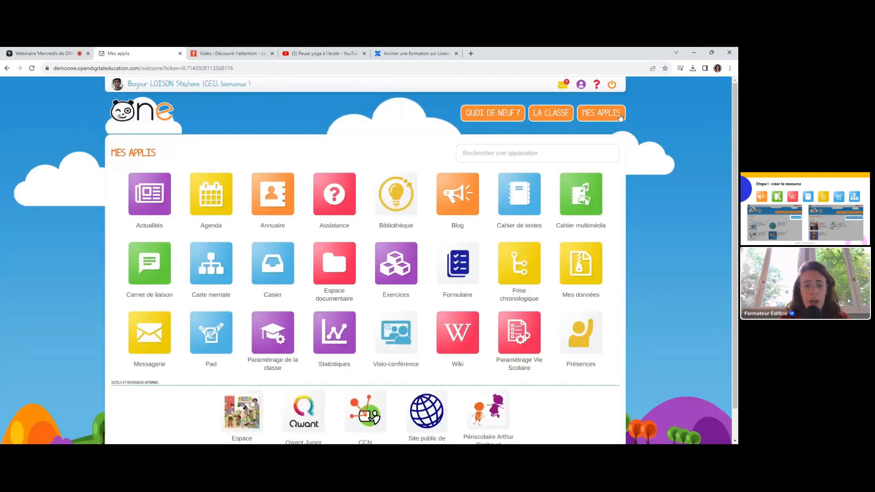
{"action": "left_click", "coordinate": [195, 285]}
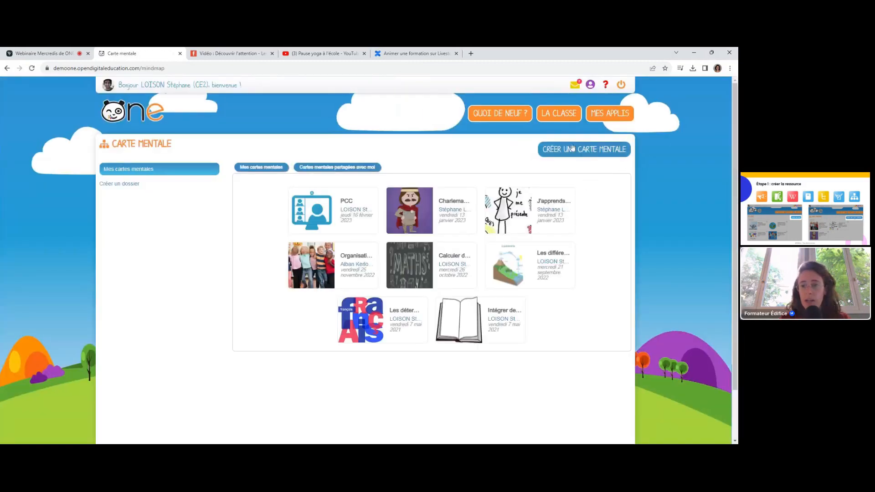
{"action": "left_click", "coordinate": [618, 118]}
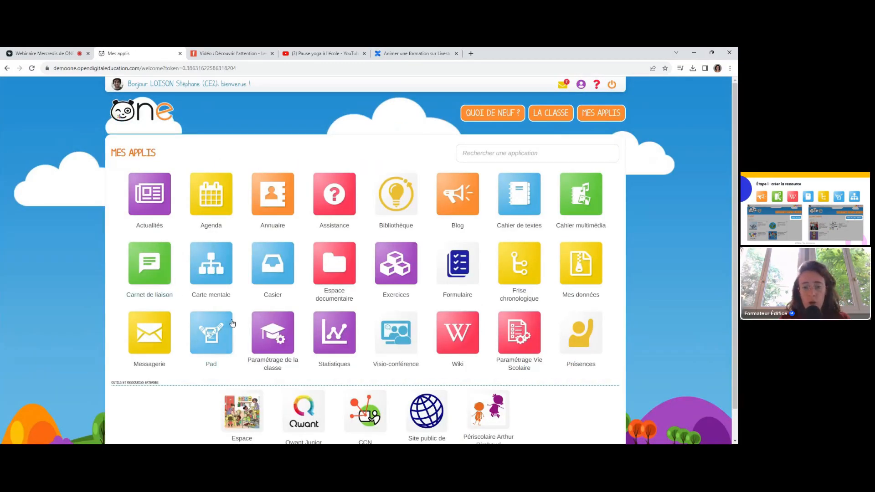
{"action": "left_click", "coordinate": [468, 333]}
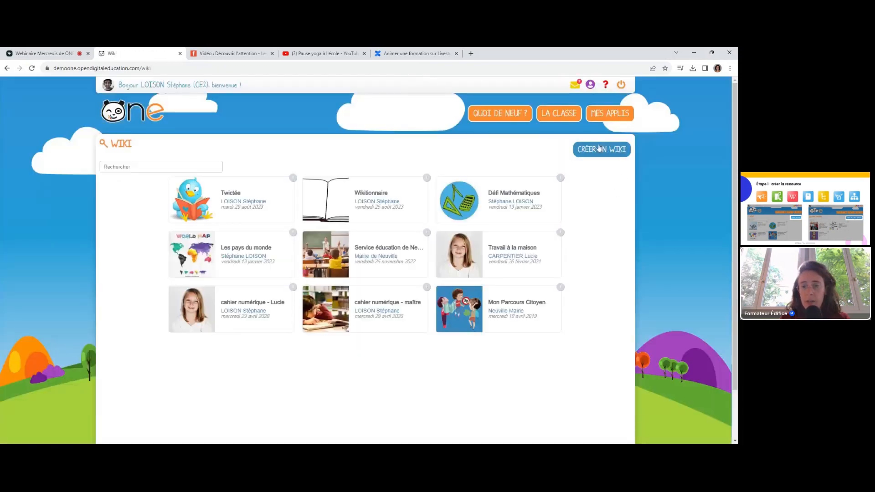
- Open the Blog app and expand the Mes blogs folder
{"action": "left_click", "coordinate": [627, 116]}
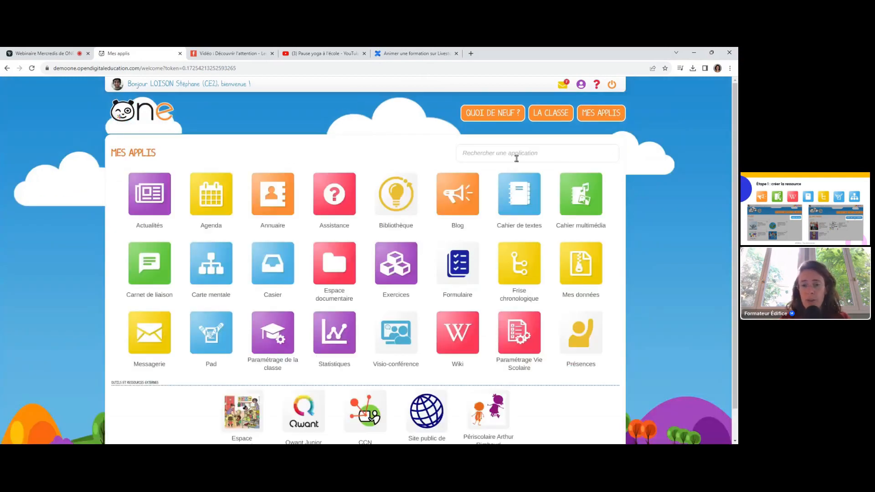
{"action": "left_click", "coordinate": [455, 189]}
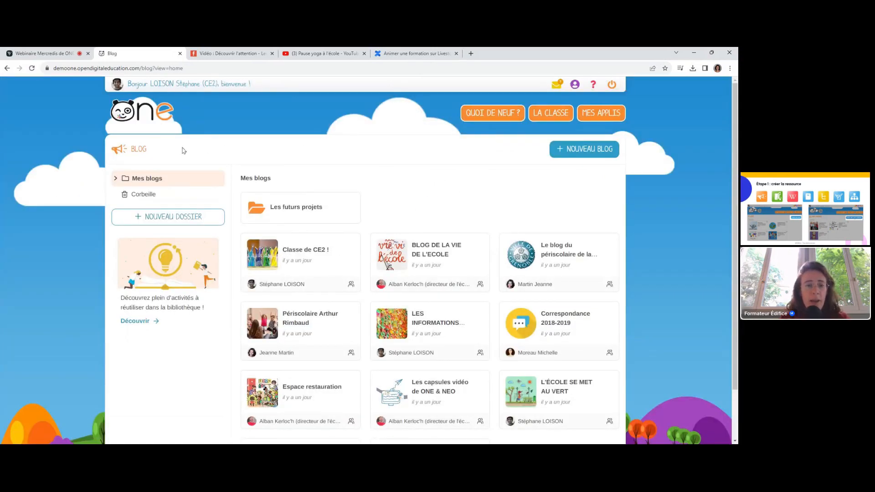
{"action": "left_click", "coordinate": [115, 179]}
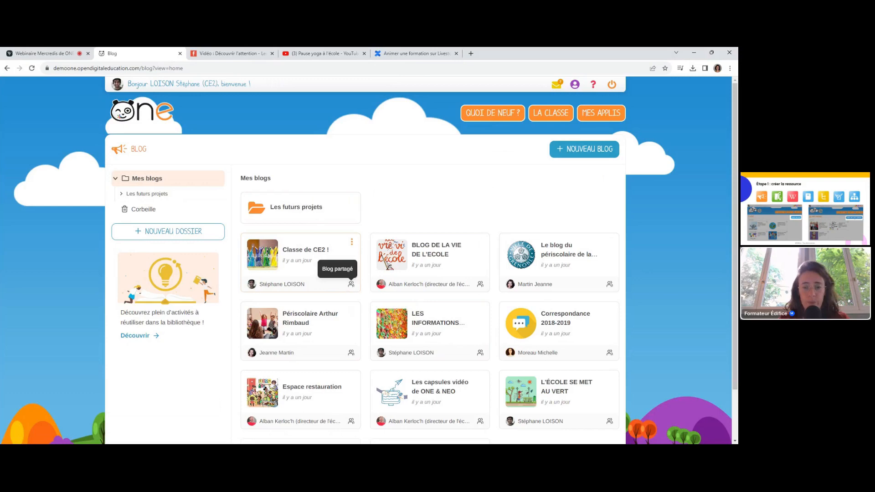
- Examine the posts of the "Classe de CE2 !" blog, including "La folie des crêpes franchi le portail de l'école !", and return to the blog list
{"action": "left_click", "coordinate": [352, 242]}
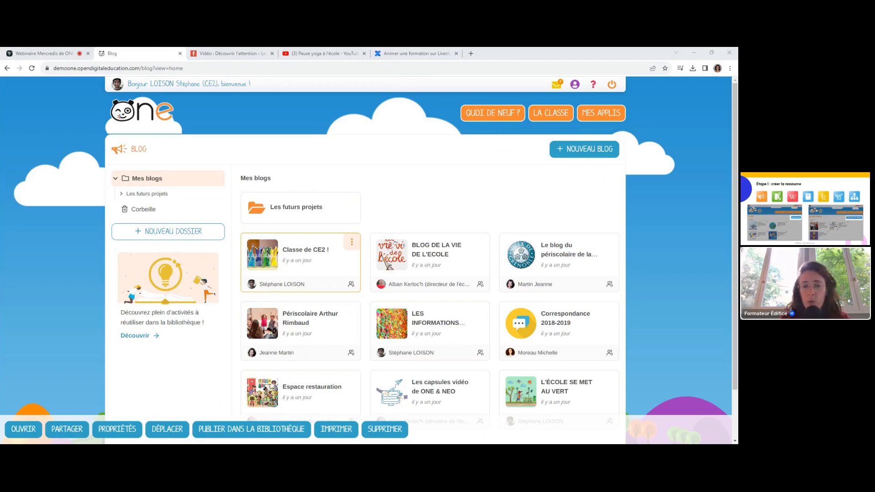
{"action": "double_click", "coordinate": [322, 265]}
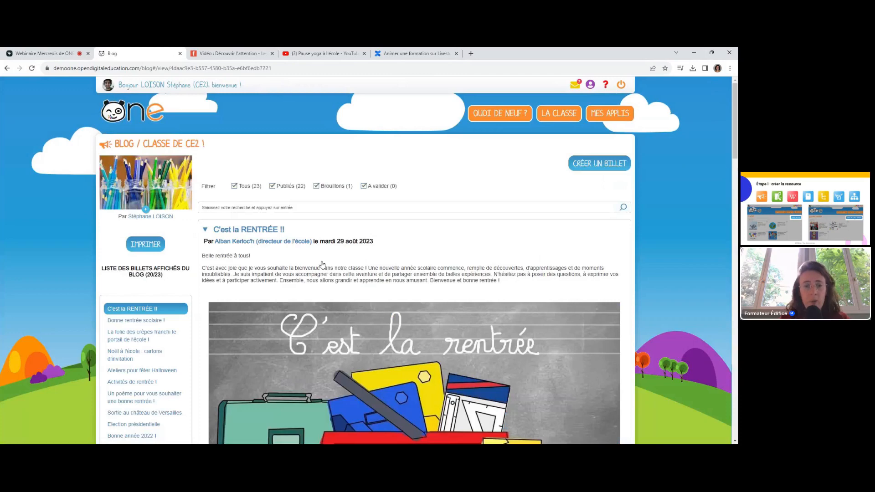
{"action": "scroll", "coordinate": [365, 262], "scroll_direction": "down", "scroll_amount": 1}
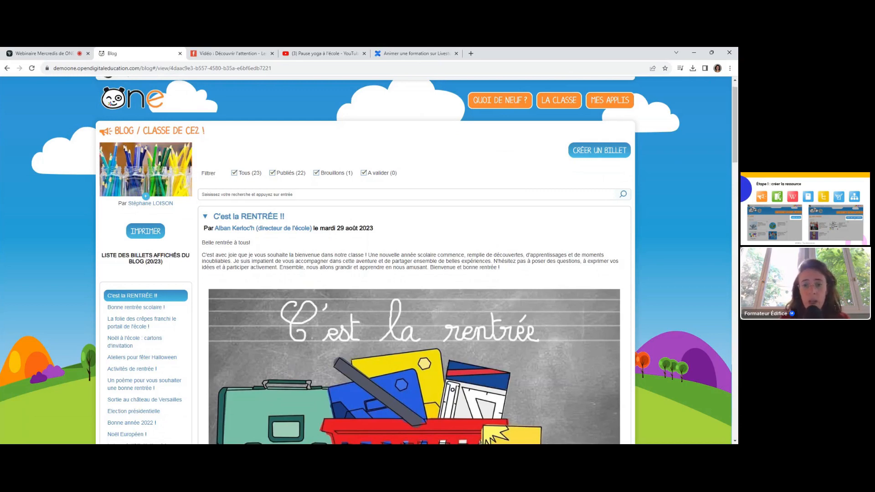
{"action": "scroll", "coordinate": [413, 260], "scroll_direction": "down", "scroll_amount": 2}
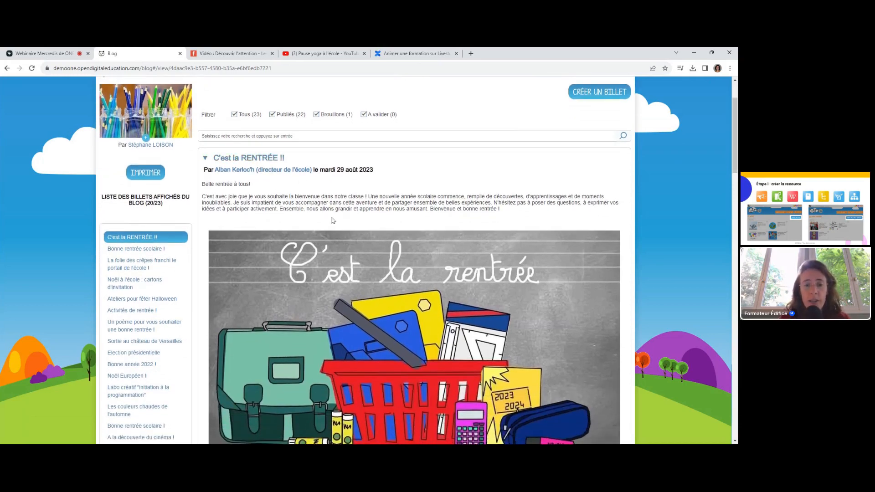
{"action": "scroll", "coordinate": [334, 228], "scroll_direction": "down", "scroll_amount": 1}
{"action": "scroll", "coordinate": [334, 228], "scroll_direction": "down", "scroll_amount": 6}
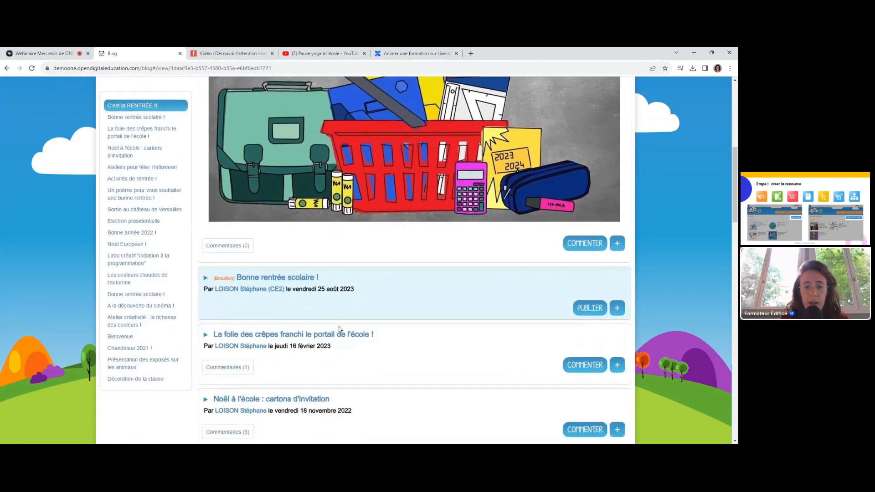
{"action": "left_click", "coordinate": [387, 338]}
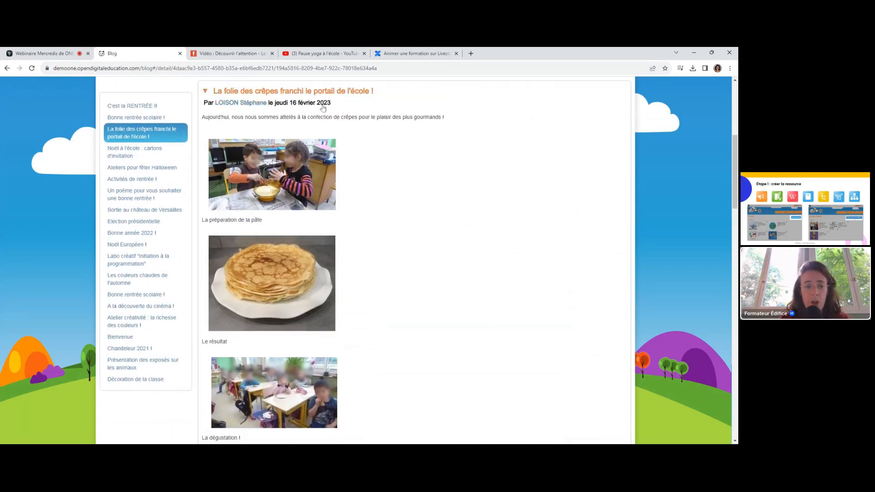
{"action": "scroll", "coordinate": [168, 137], "scroll_direction": "up", "scroll_amount": 3}
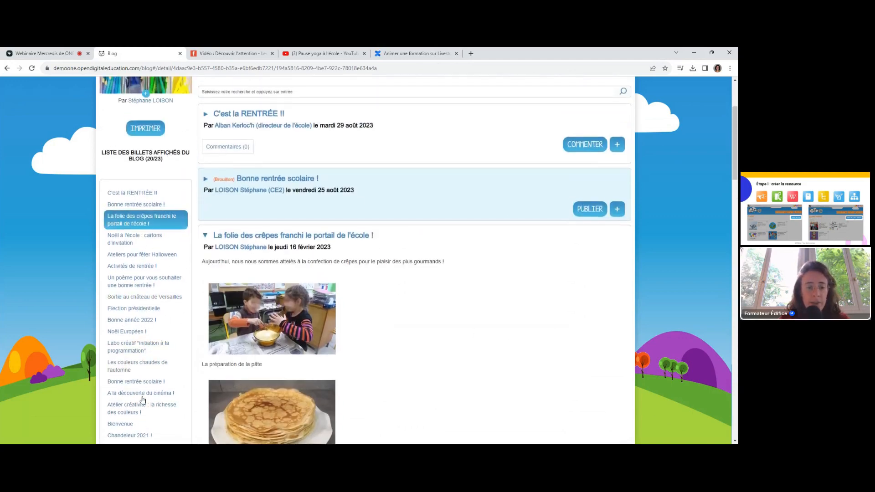
{"action": "scroll", "coordinate": [145, 264], "scroll_direction": "up", "scroll_amount": 2}
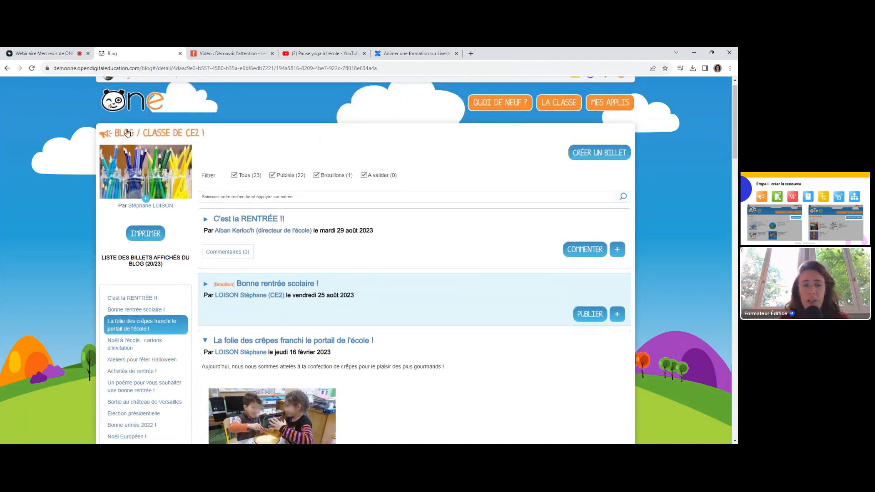
{"action": "left_click", "coordinate": [128, 133]}
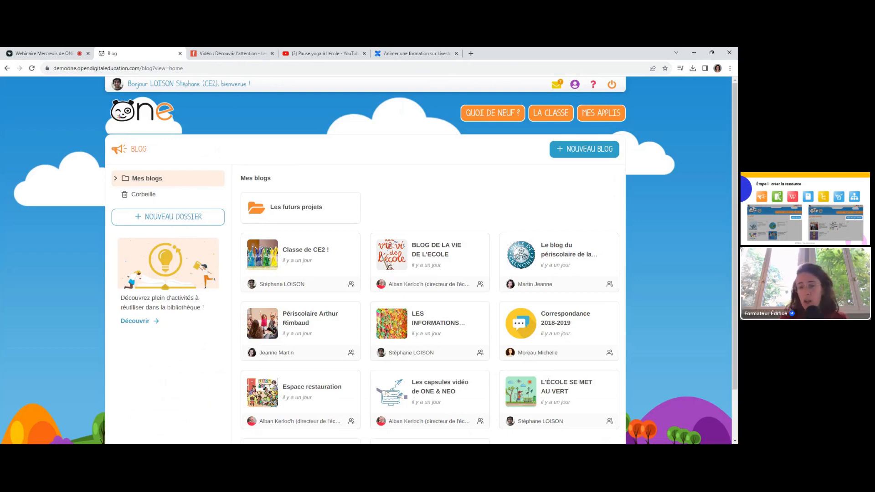
- Start a new blog and title it "Yoga en classe"
{"action": "left_click", "coordinate": [588, 148]}
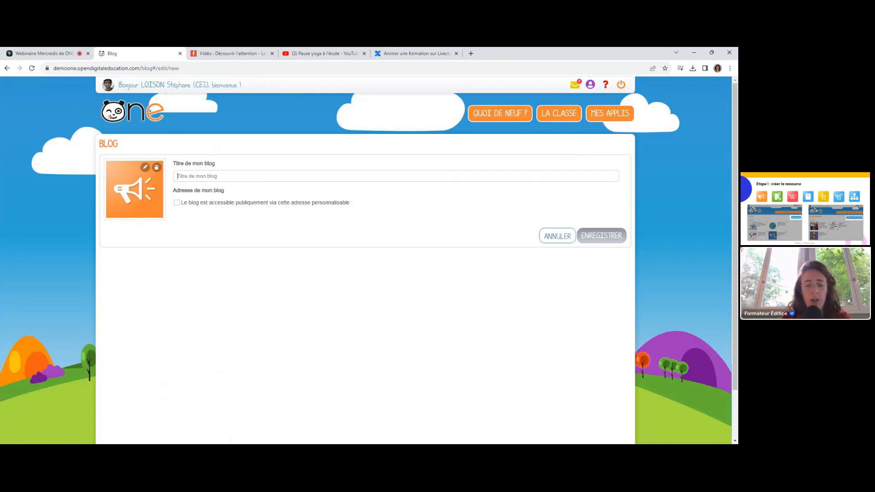
{"action": "type", "text": "Yo"}
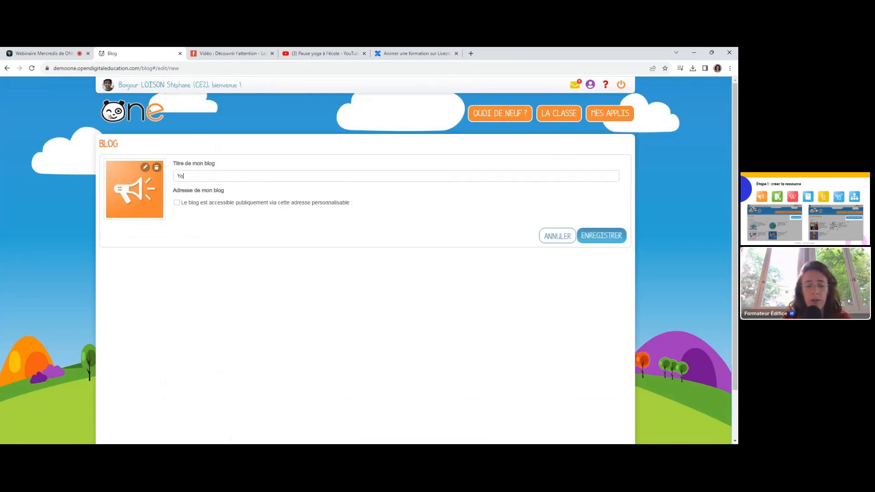
{"action": "type", "text": "ga en cl"}
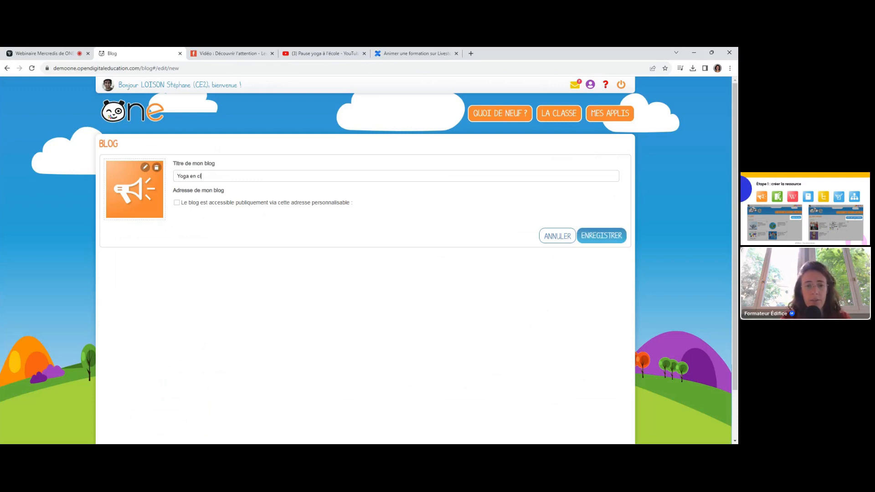
{"action": "type", "text": "asse"}
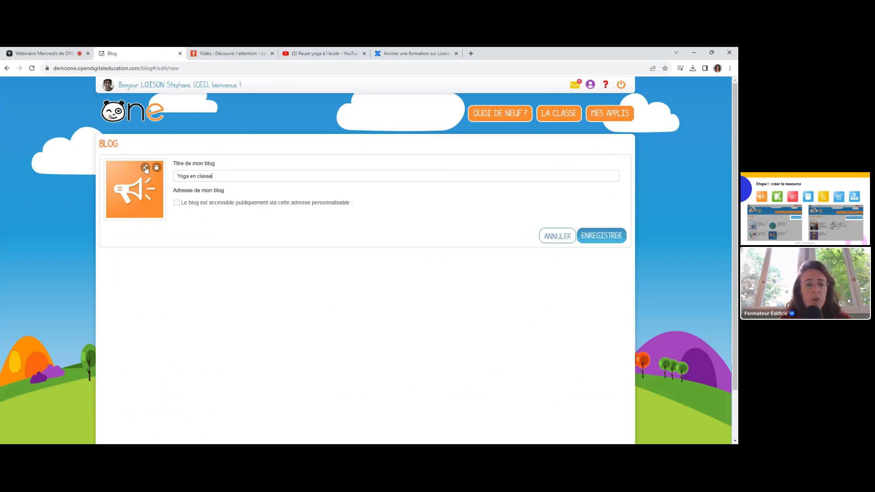
- Upload the image 2238431_1694.jpg from the computer as the new blog's thumbnail
{"action": "left_click", "coordinate": [145, 168]}
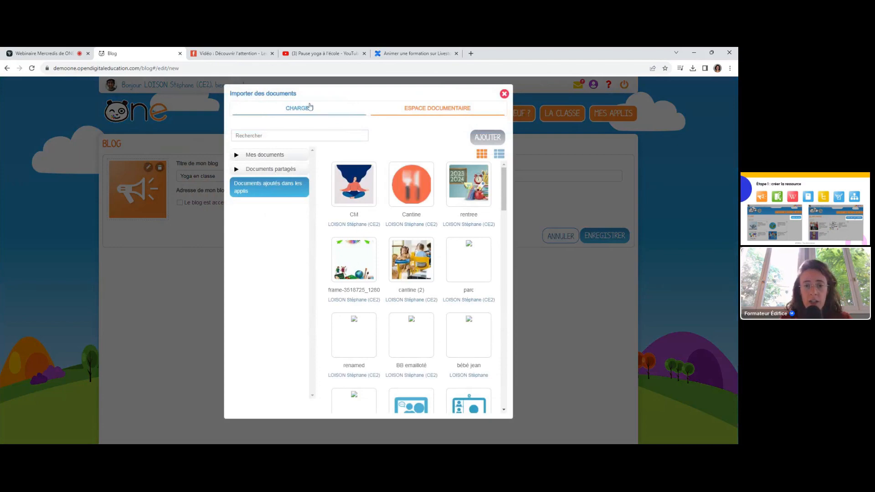
{"action": "left_click", "coordinate": [310, 108]}
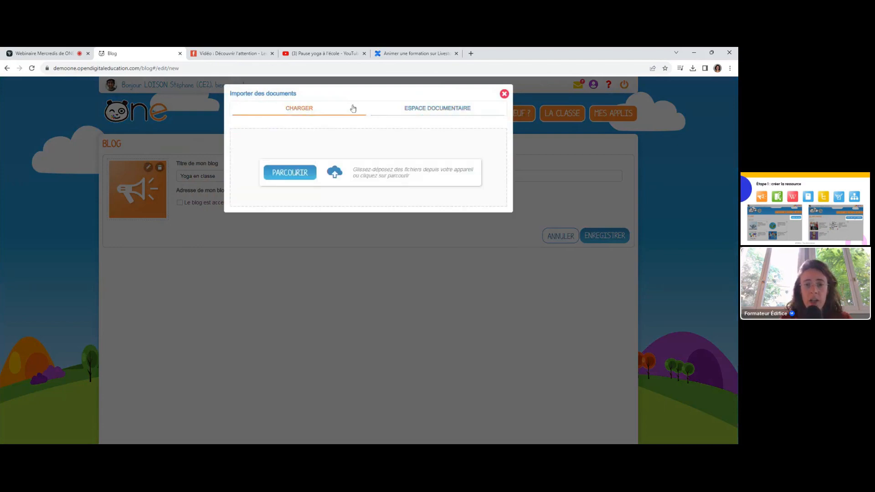
{"action": "left_click", "coordinate": [298, 172]}
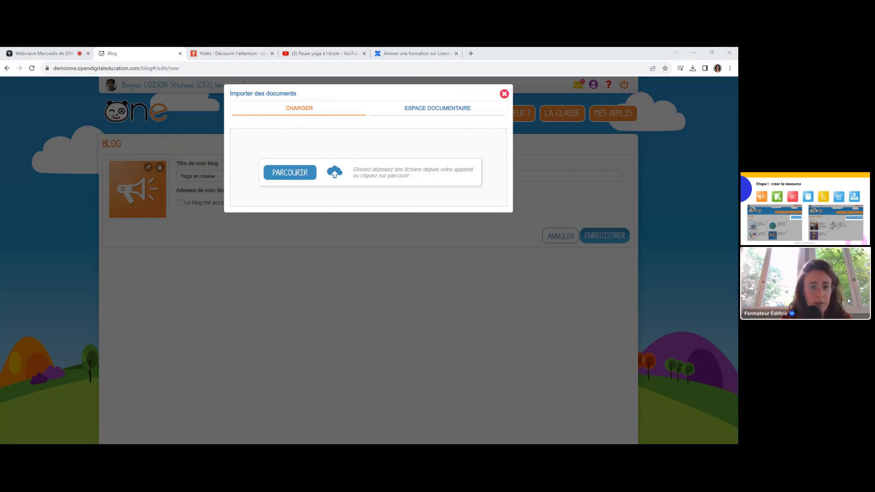
{"action": "double_click", "coordinate": [169, 134]}
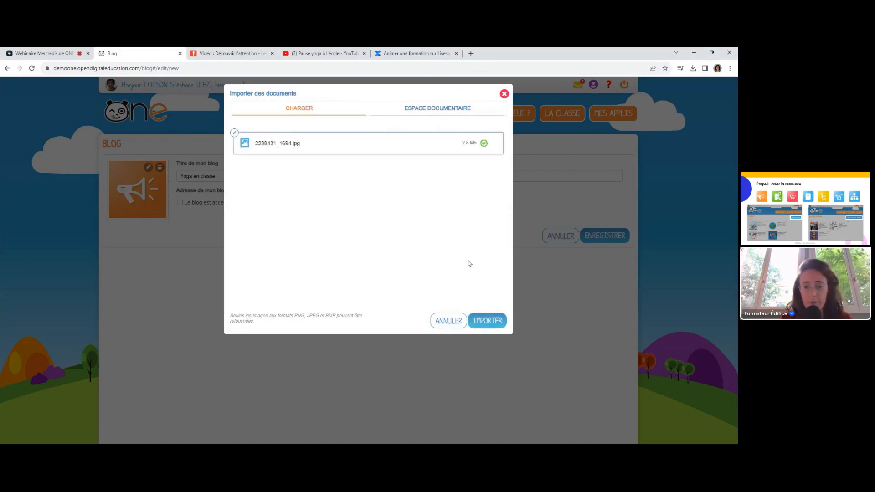
{"action": "left_click", "coordinate": [487, 321]}
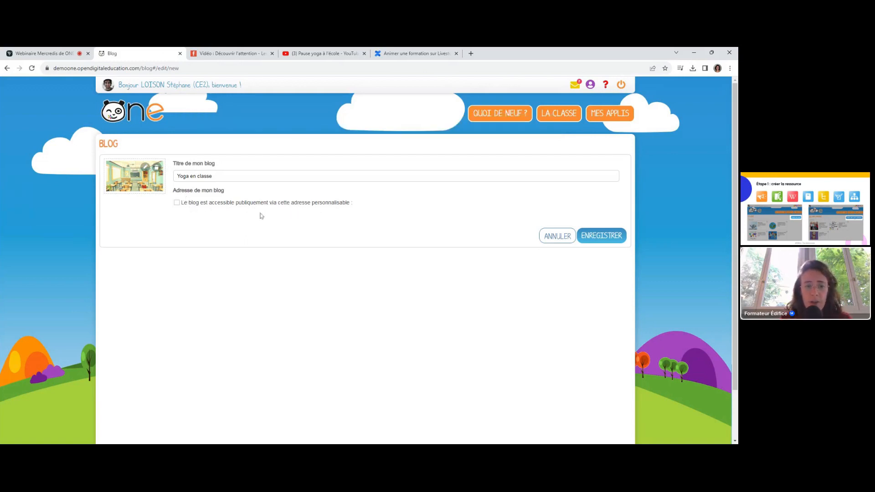
- Try the blog's public address option, turn it back off and save the blog
{"action": "left_click", "coordinate": [177, 203]}
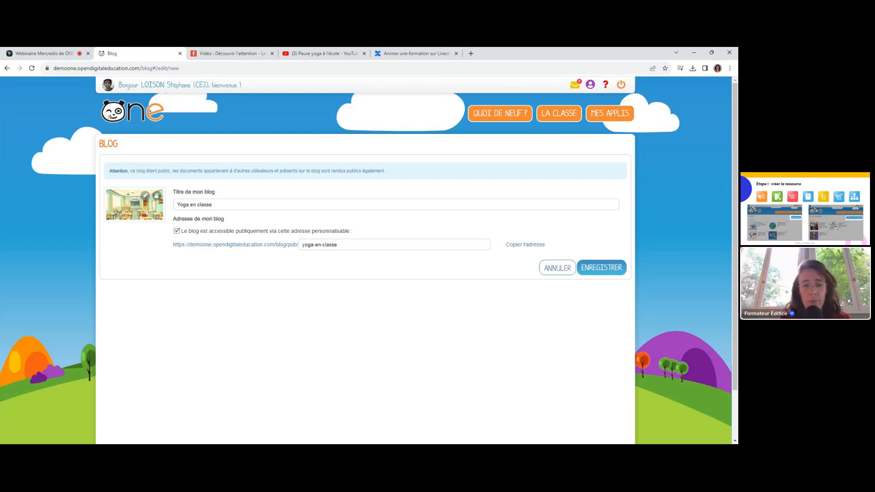
{"action": "left_click", "coordinate": [177, 231]}
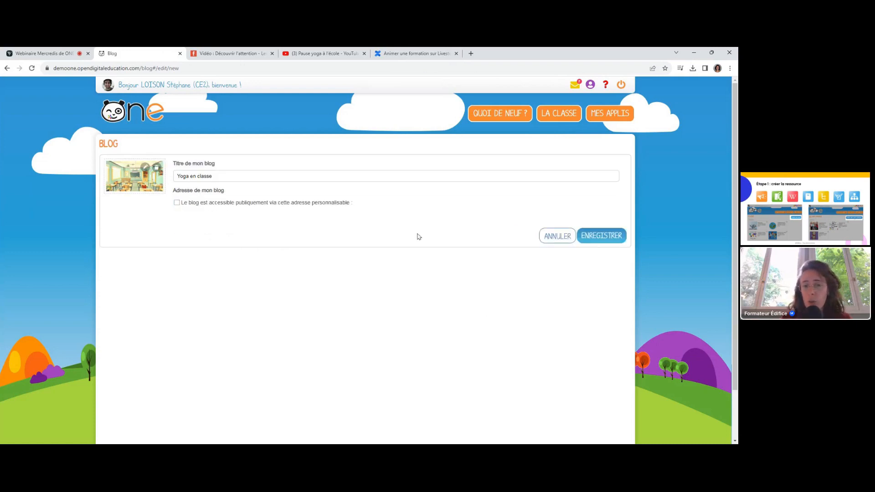
{"action": "left_click", "coordinate": [603, 236]}
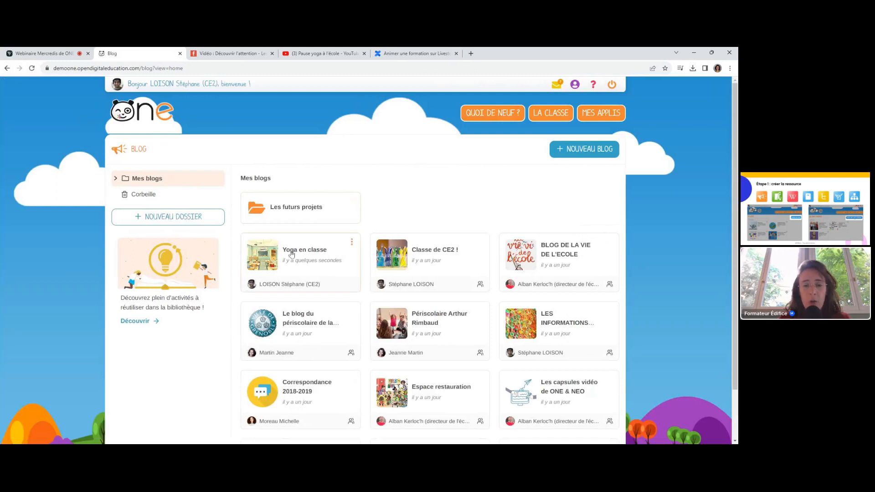
- Create a new post titled "Première séance" in the "Yoga en classe" blog
{"action": "scroll", "coordinate": [349, 272], "scroll_direction": "down", "scroll_amount": 1}
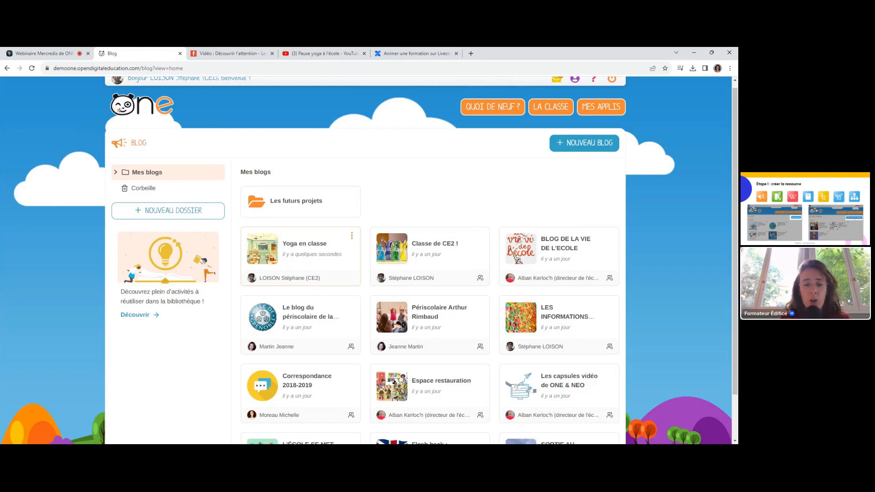
{"action": "left_click", "coordinate": [315, 264]}
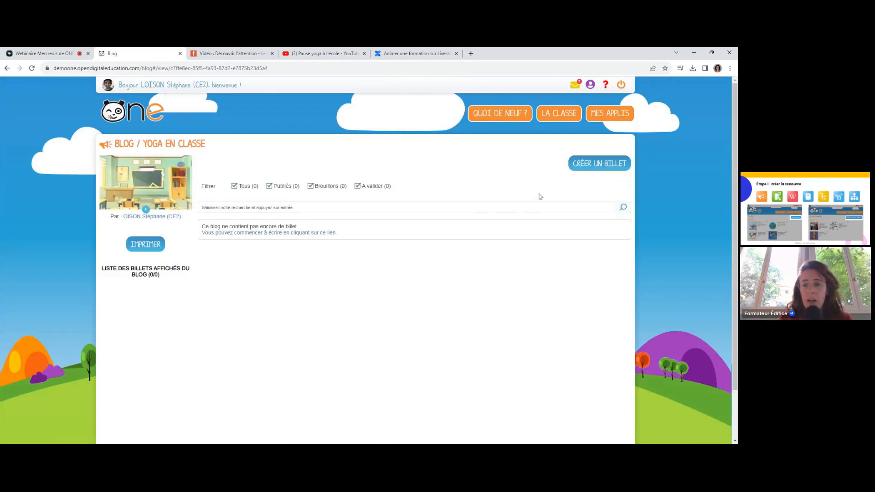
{"action": "left_click", "coordinate": [613, 169]}
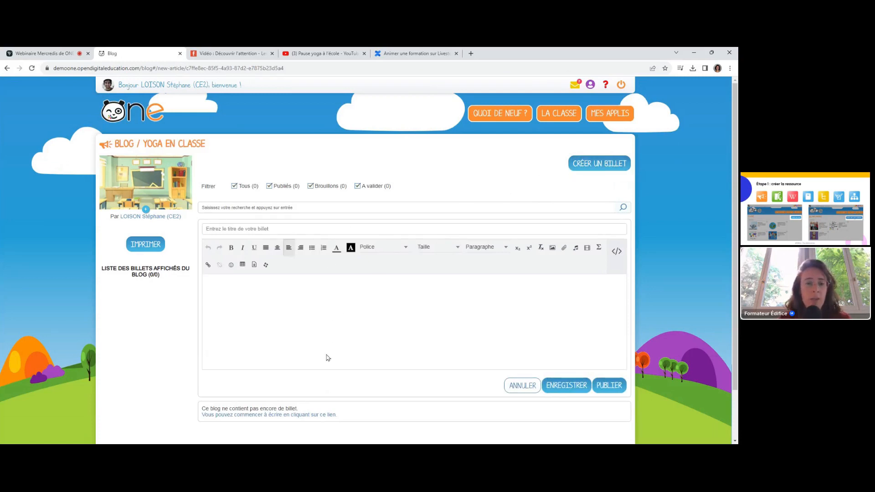
{"action": "left_click", "coordinate": [216, 230]}
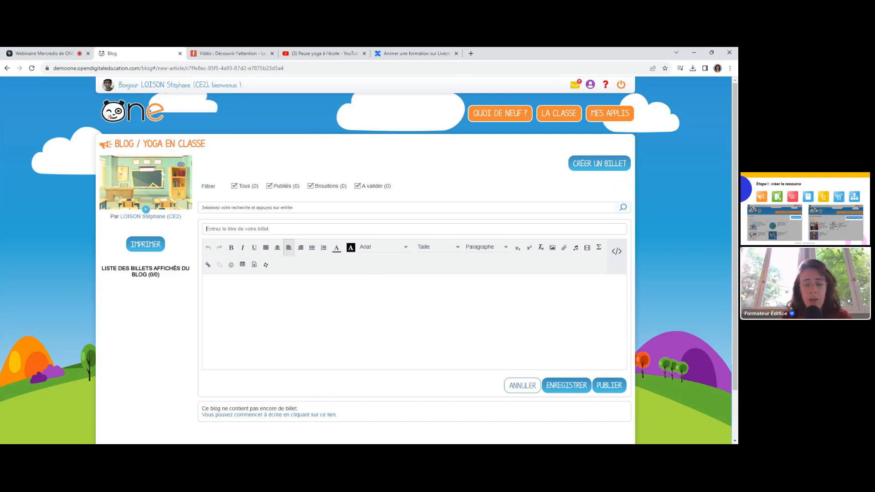
{"action": "type", "text": "Première séance"}
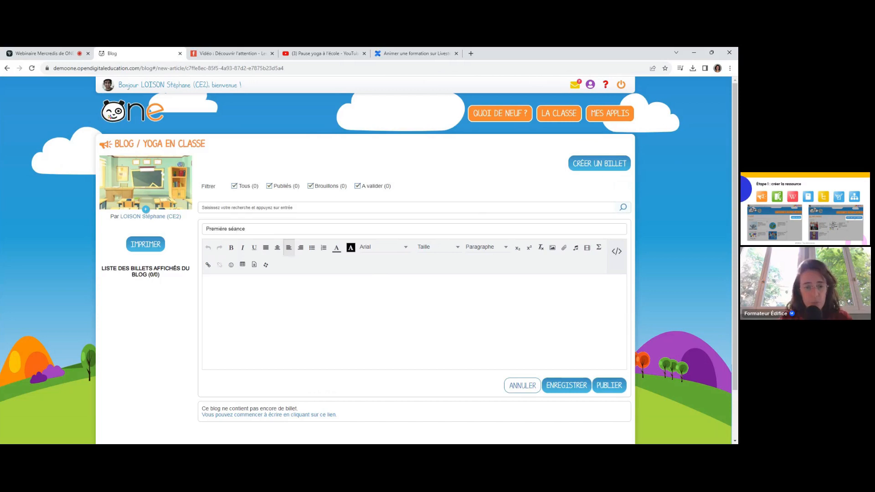
- Write "Quelques souvenirs" in the body of the "Première séance" post
{"action": "left_click", "coordinate": [228, 296]}
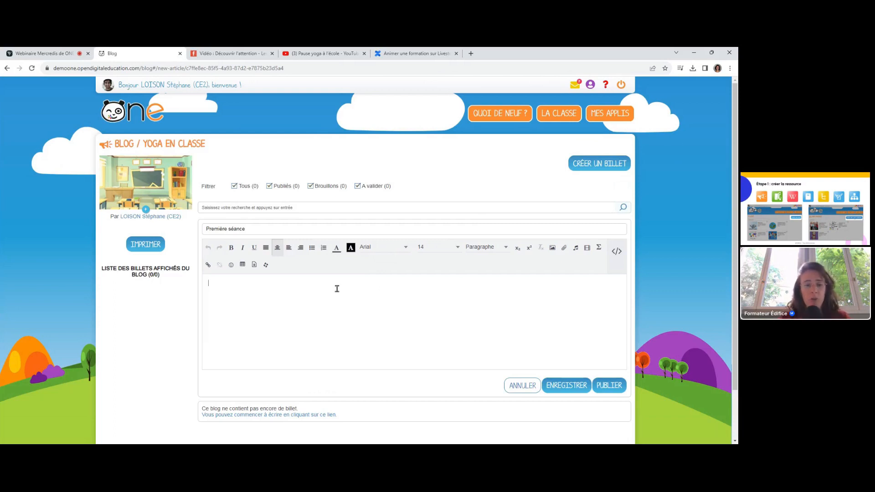
{"action": "type", "text": "Quelq"}
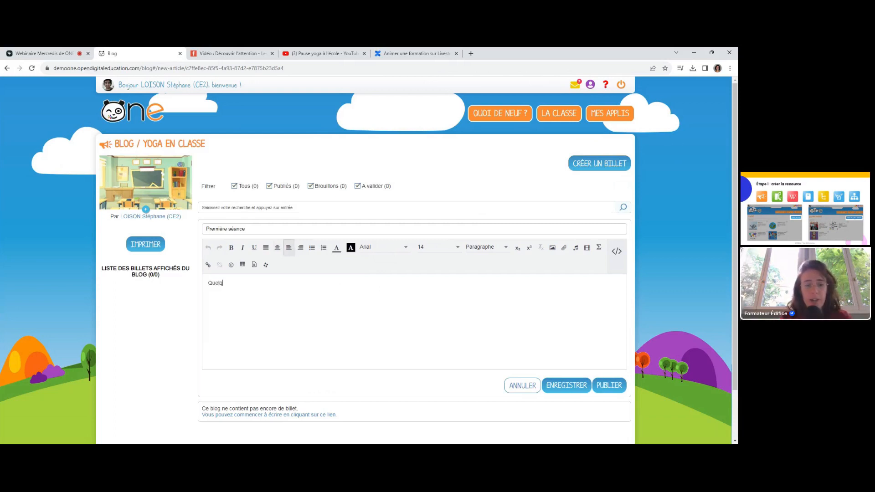
{"action": "type", "text": "ues souvenirs"}
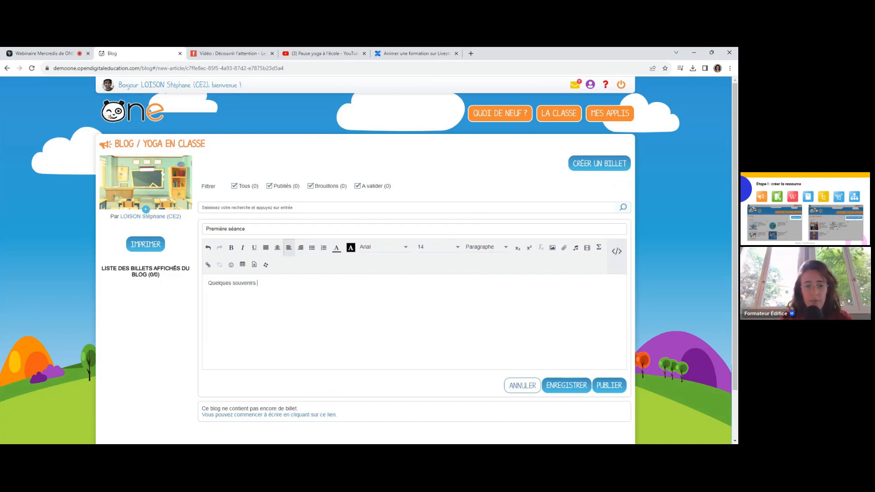
- Make the word "Quelques" bold, italic and underlined, and centre its line
{"action": "double_click", "coordinate": [225, 283]}
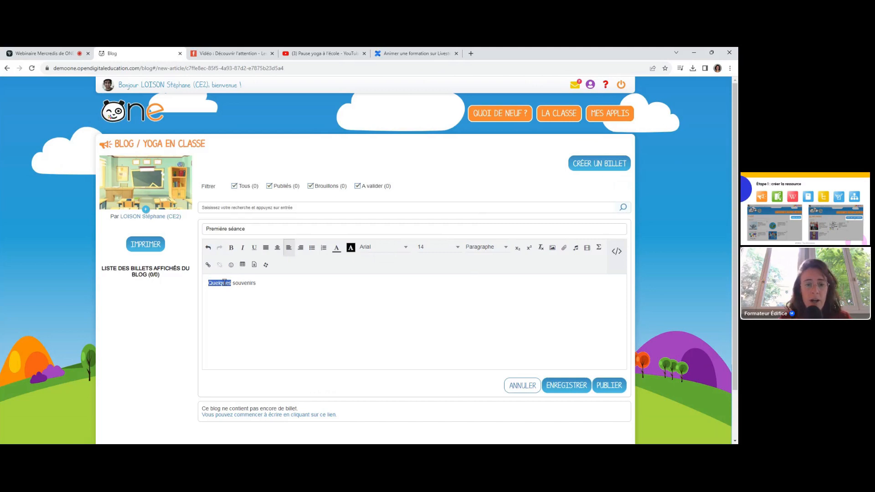
{"action": "left_click", "coordinate": [232, 249]}
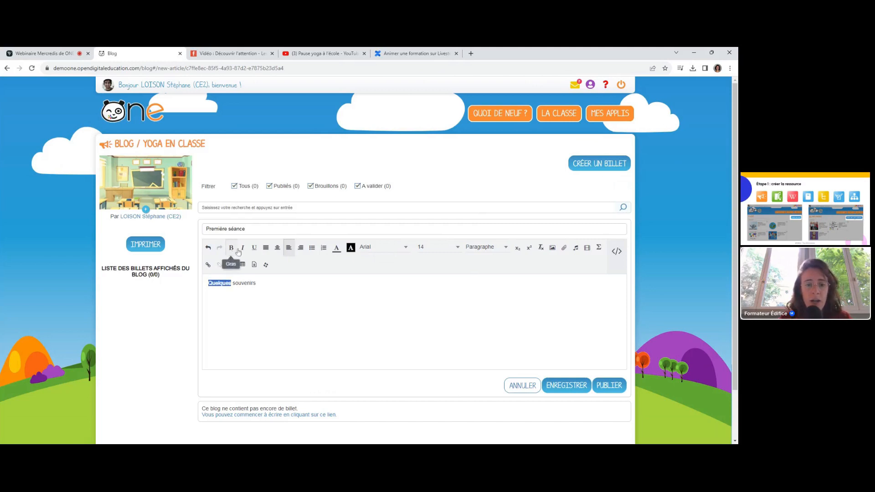
{"action": "left_click", "coordinate": [242, 249]}
{"action": "left_click", "coordinate": [253, 249]}
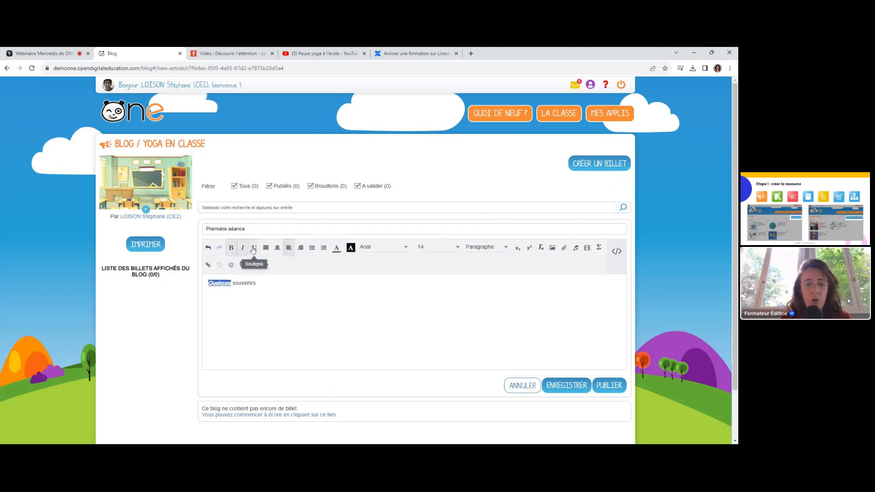
{"action": "left_click", "coordinate": [277, 249]}
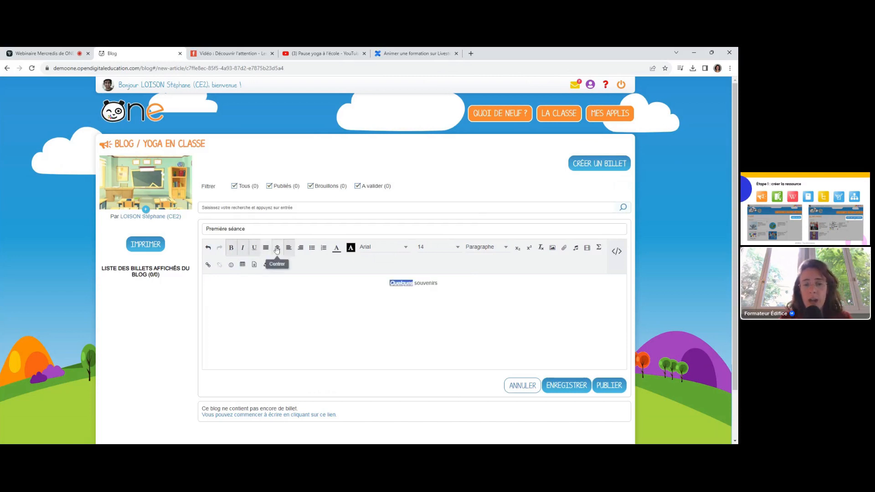
{"action": "left_click", "coordinate": [430, 286]}
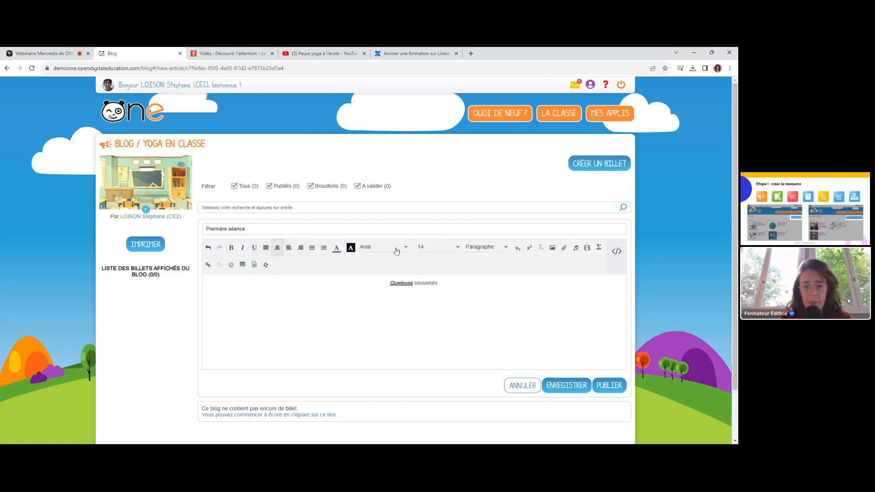
- Set the font size of the word "Quelques" to 34
{"action": "double_click", "coordinate": [402, 283]}
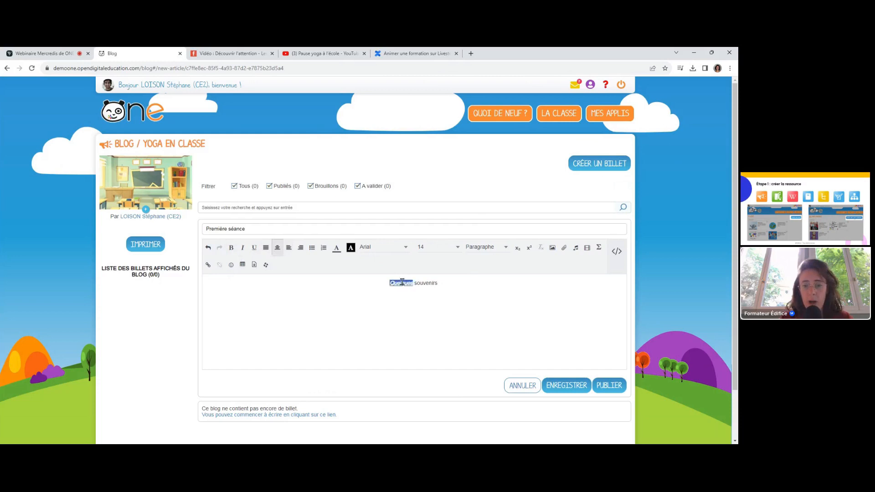
{"action": "left_click", "coordinate": [439, 247]}
{"action": "left_click", "coordinate": [439, 319]}
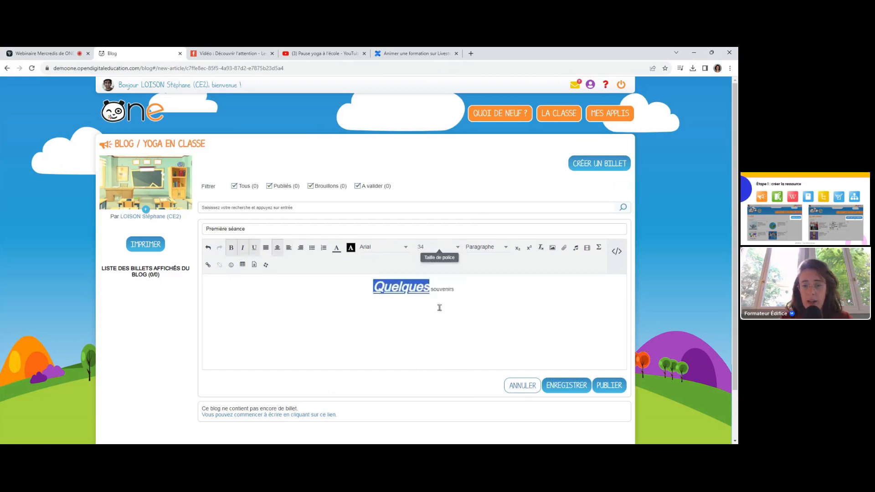
{"action": "left_click", "coordinate": [459, 294]}
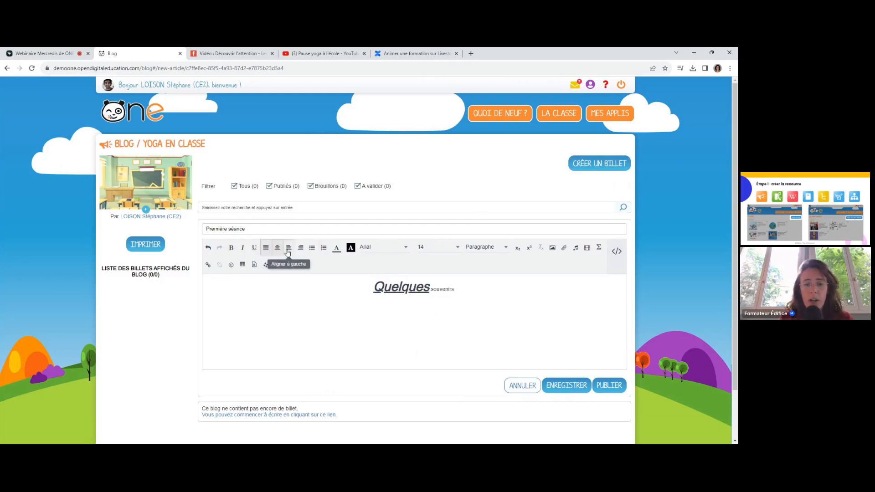
- Browse the document space for images, and instead import photo yoga.jpg from the computer below the "Quelques souvenirs" line
{"action": "left_click", "coordinate": [240, 299]}
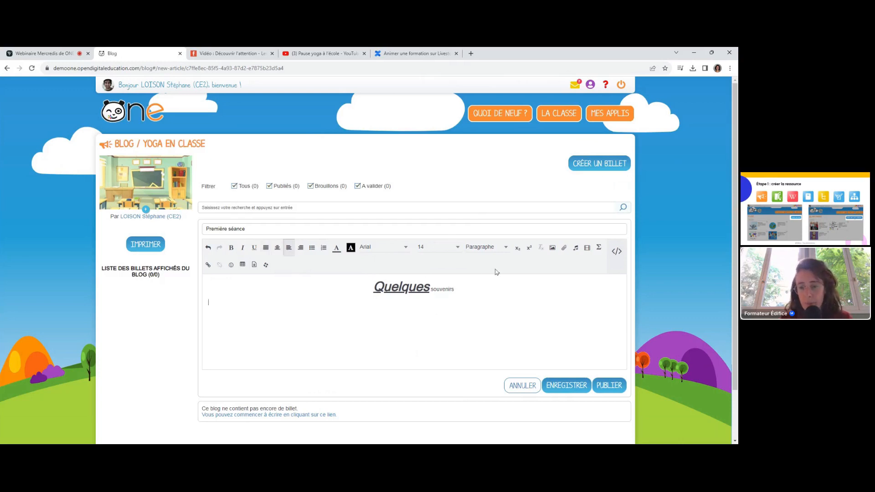
{"action": "left_click", "coordinate": [553, 248]}
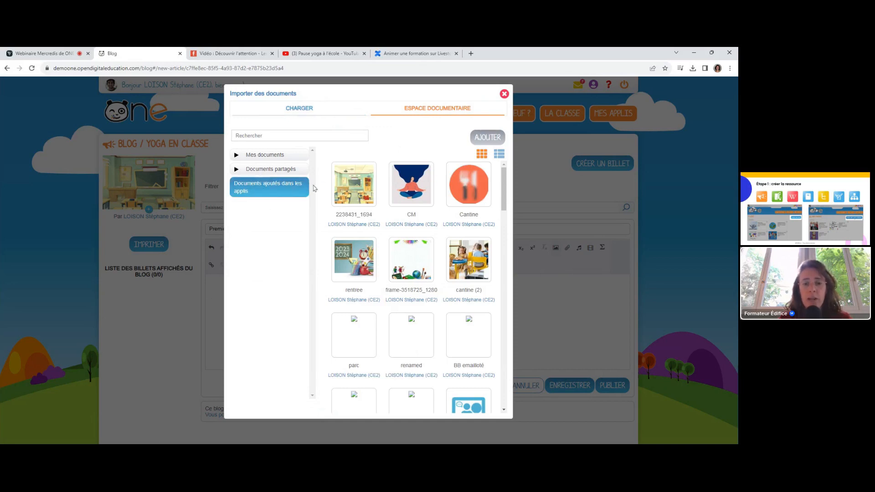
{"action": "scroll", "coordinate": [416, 315], "scroll_direction": "down", "scroll_amount": 3}
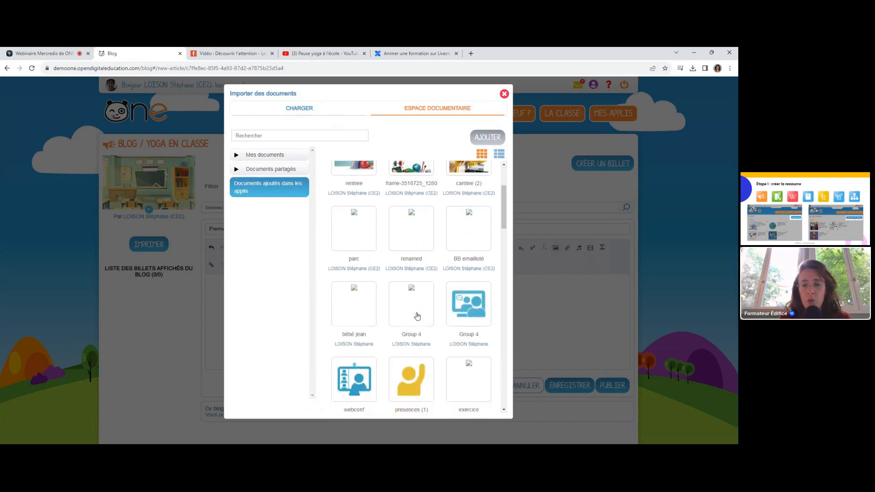
{"action": "scroll", "coordinate": [413, 314], "scroll_direction": "up", "scroll_amount": 3}
{"action": "left_click", "coordinate": [290, 169]}
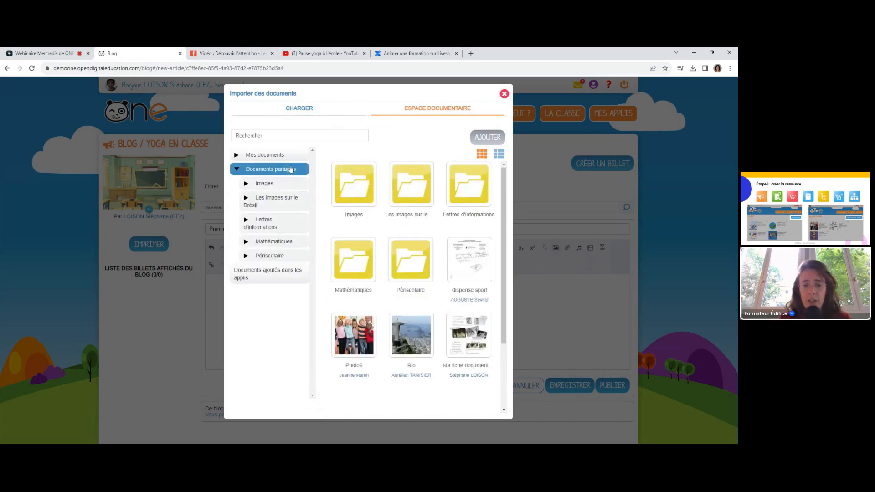
{"action": "left_click", "coordinate": [265, 157]}
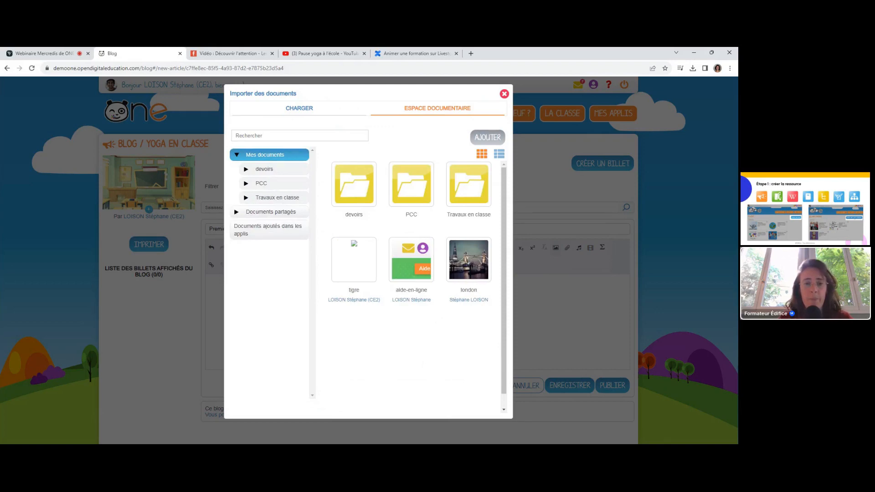
{"action": "left_click", "coordinate": [301, 112]}
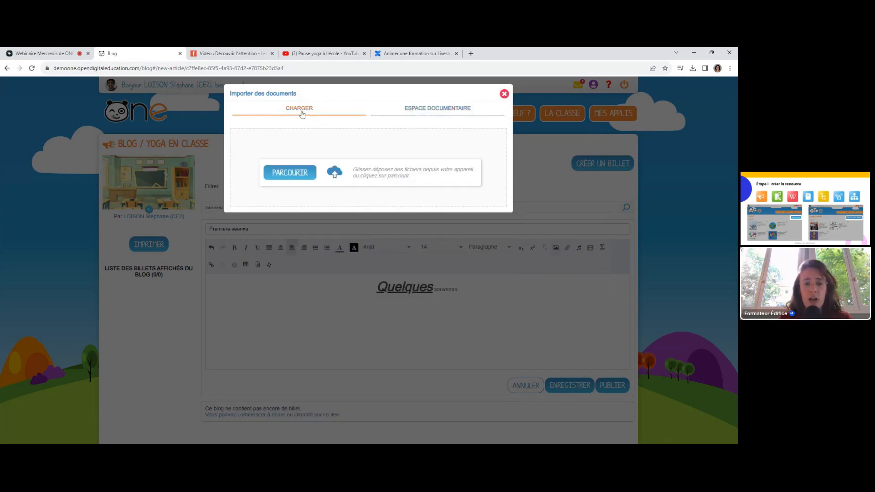
{"action": "left_click", "coordinate": [293, 177]}
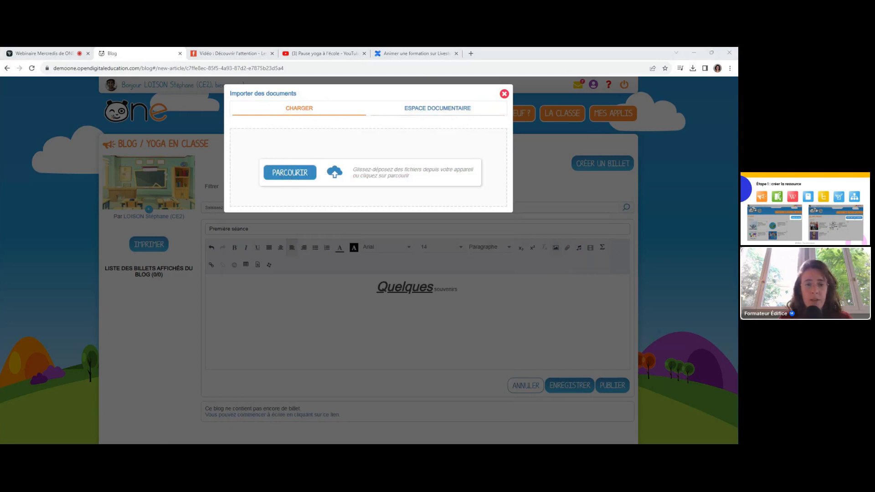
{"action": "double_click", "coordinate": [241, 128]}
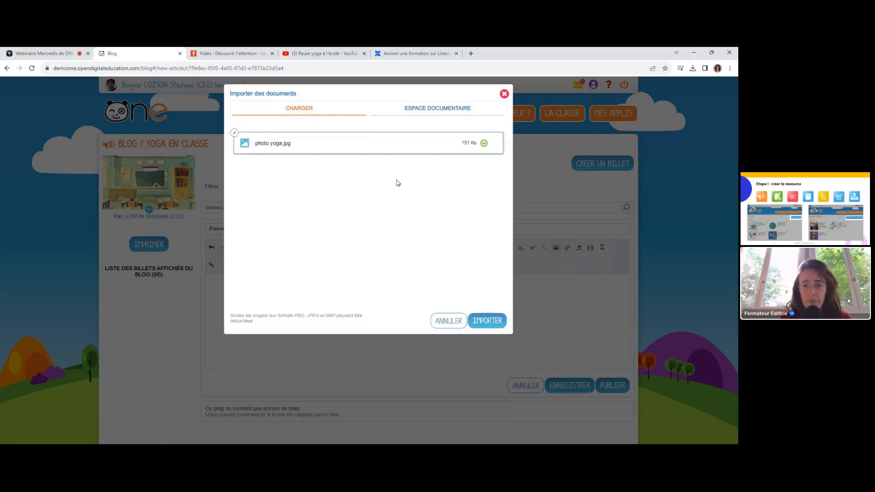
{"action": "left_click", "coordinate": [487, 321]}
- Open the inserted yoga photo for retouching
{"action": "scroll", "coordinate": [495, 325], "scroll_direction": "down", "scroll_amount": 2}
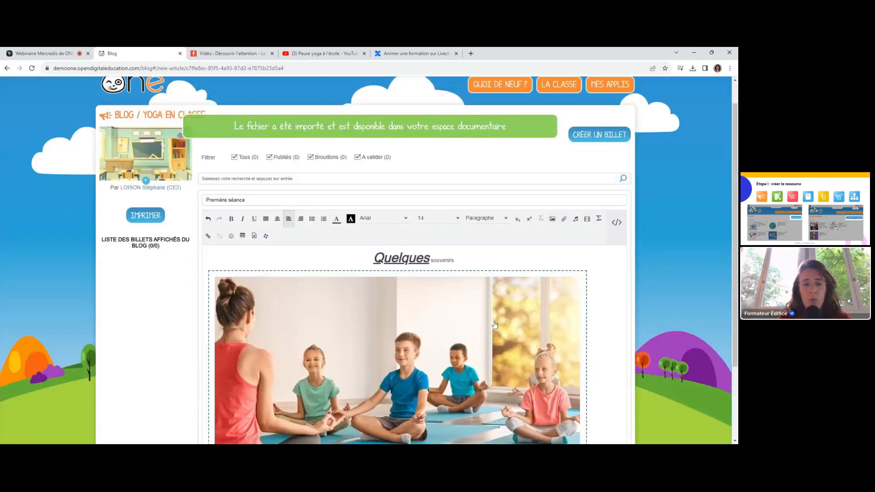
{"action": "scroll", "coordinate": [494, 325], "scroll_direction": "down", "scroll_amount": 2}
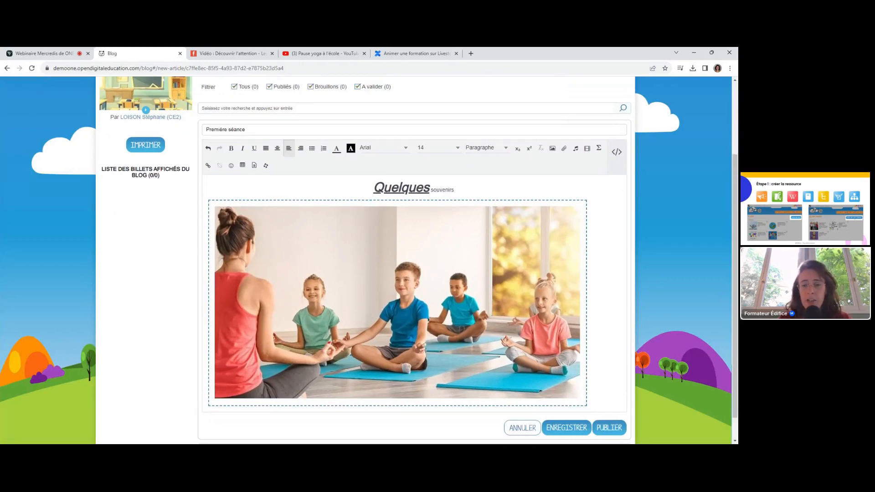
{"action": "left_click", "coordinate": [494, 321]}
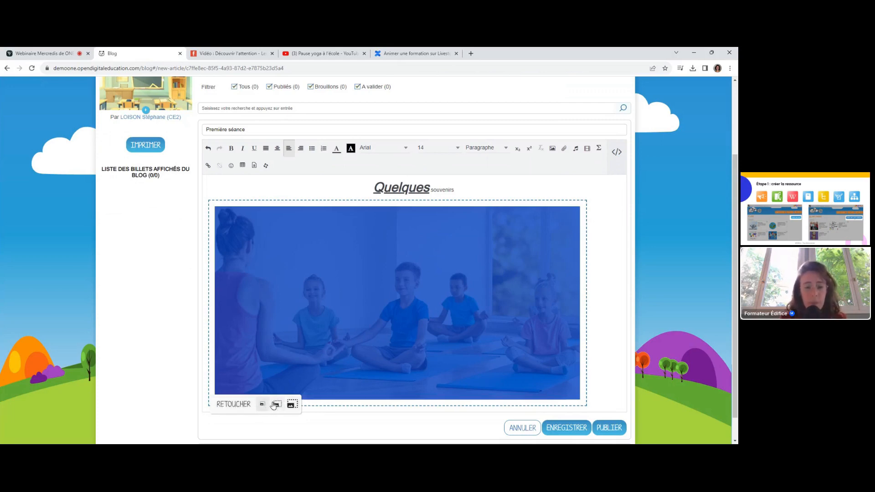
{"action": "left_click", "coordinate": [234, 404]}
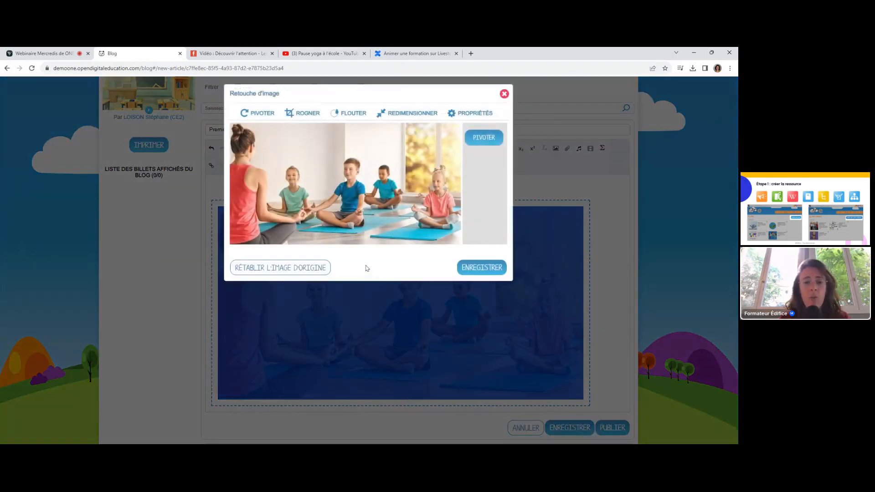
- Try rotating the photo through four quarter turns, a full circle
{"action": "left_click", "coordinate": [486, 141]}
{"action": "left_click", "coordinate": [486, 142]}
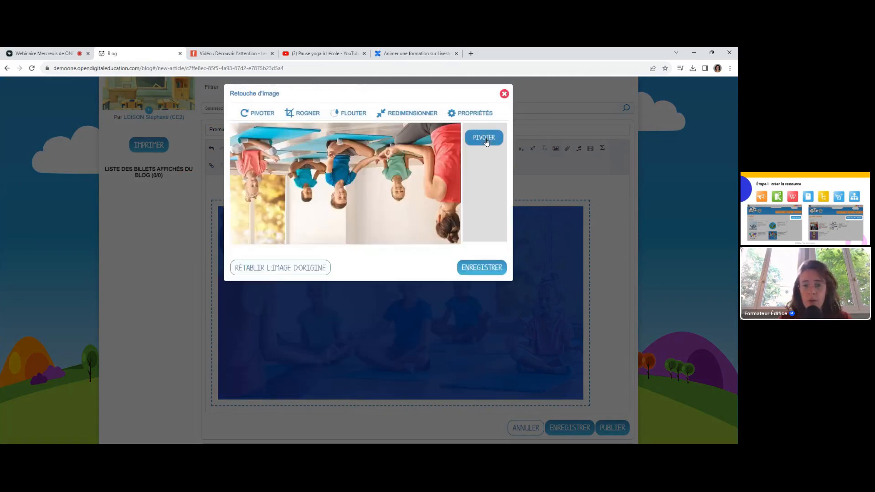
{"action": "left_click", "coordinate": [486, 142]}
{"action": "left_click", "coordinate": [486, 142]}
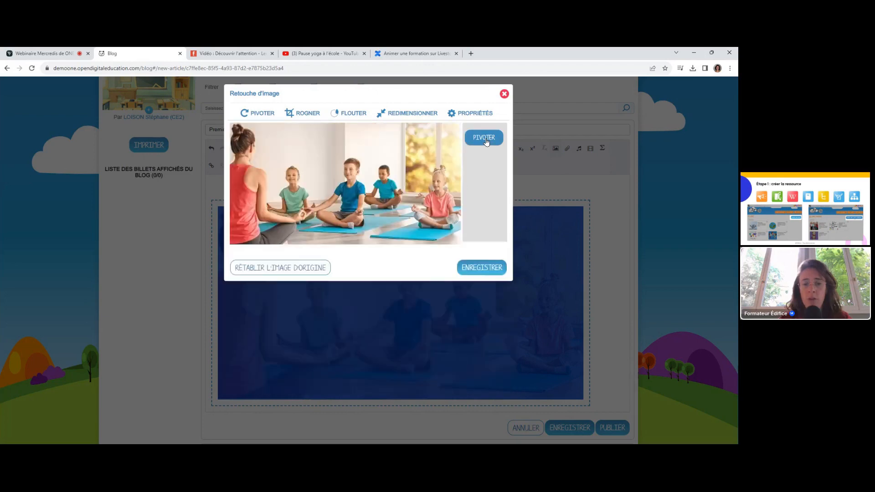
- Crop the photo to the four seated children, cutting off most of the teacher and trimming the edges
{"action": "left_click", "coordinate": [313, 114]}
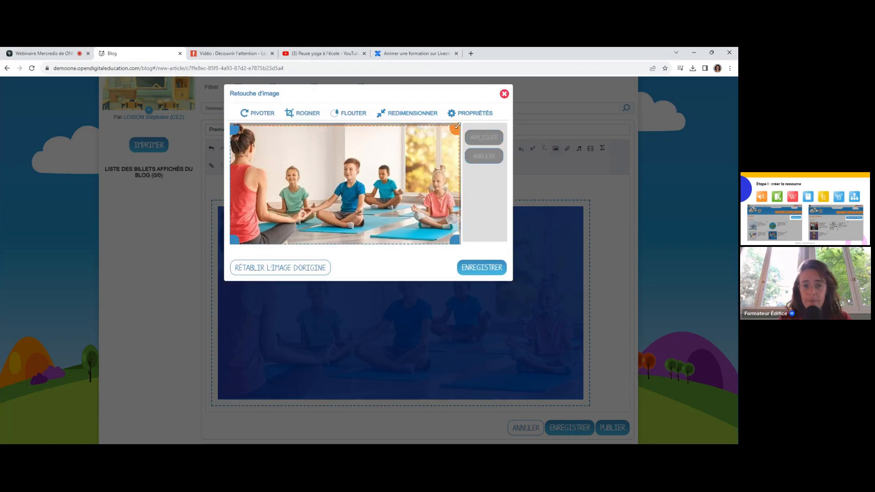
{"action": "left_click_drag", "start_coordinate": [457, 125], "coordinate": [454, 128]}
{"action": "left_click_drag", "start_coordinate": [232, 241], "coordinate": [267, 233]}
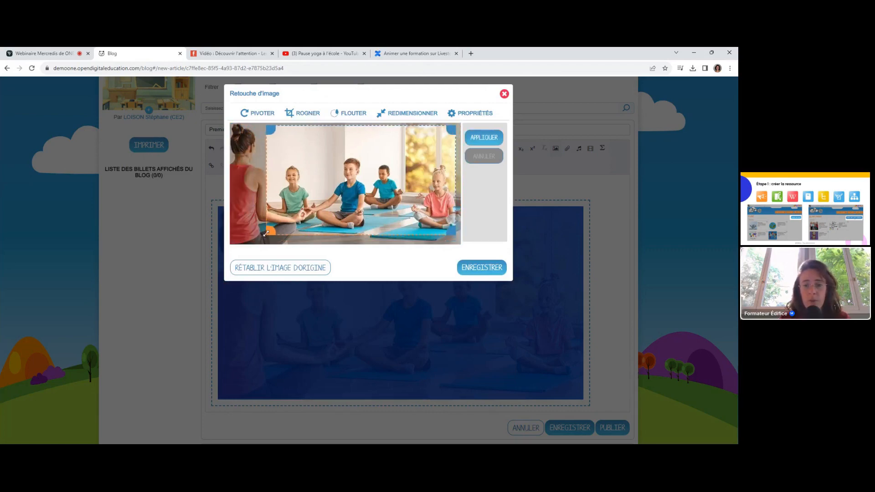
{"action": "left_click", "coordinate": [480, 143]}
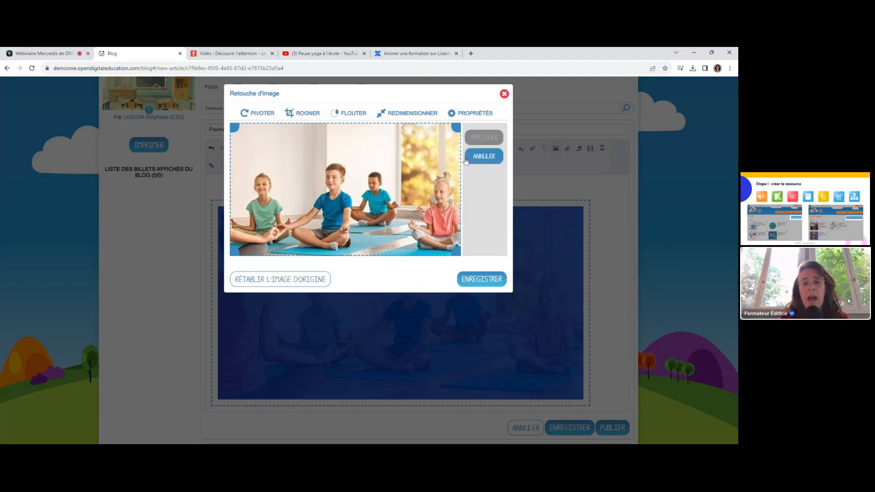
- Blur the faces of the girl in green and the boy in blue beside her, and apply the blur
{"action": "left_click", "coordinate": [358, 114]}
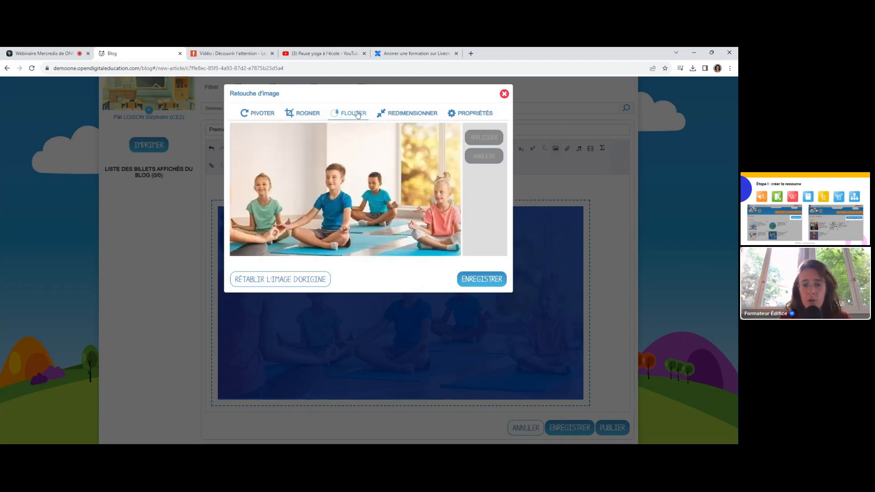
{"action": "left_click_drag", "start_coordinate": [270, 179], "coordinate": [256, 192]}
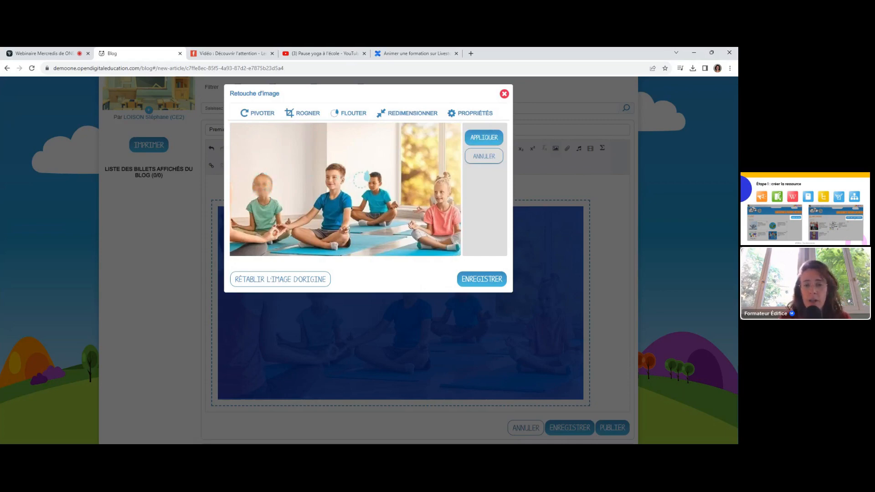
{"action": "left_click_drag", "start_coordinate": [329, 181], "coordinate": [343, 170]}
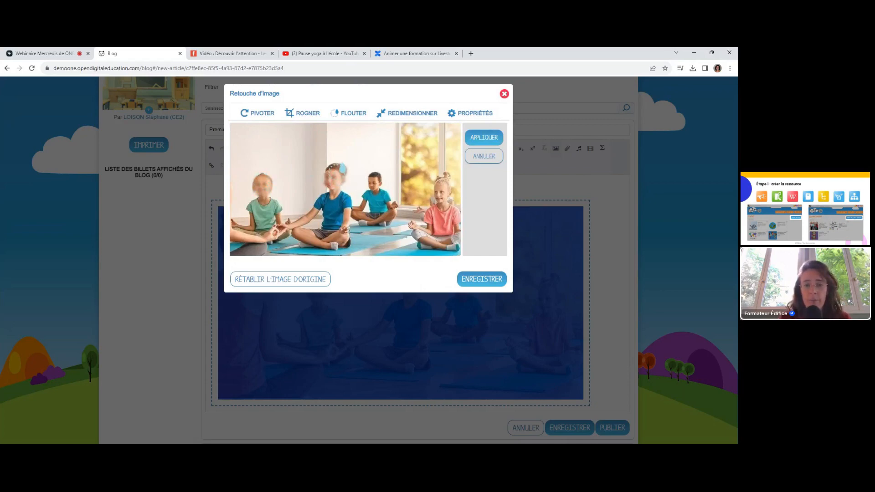
{"action": "left_click", "coordinate": [495, 142]}
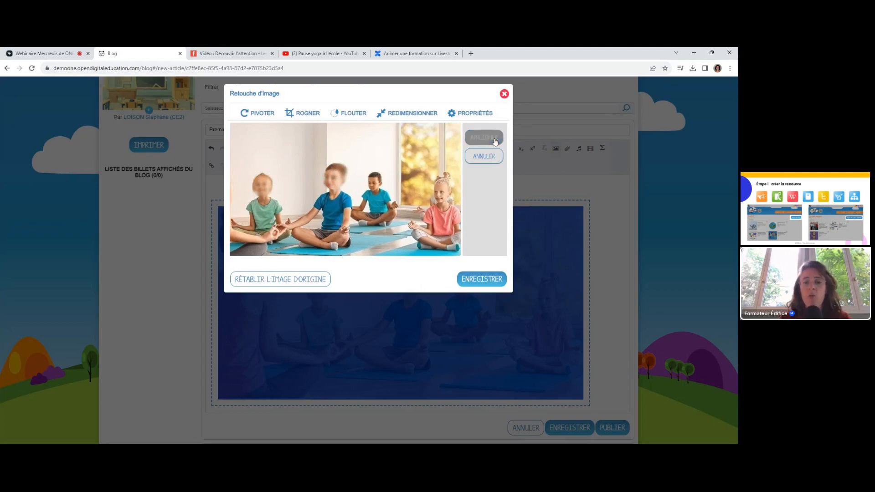
- Rename the photo file "photo yoga première séance" in its properties and save the retouched image into the post
{"action": "left_click", "coordinate": [407, 113]}
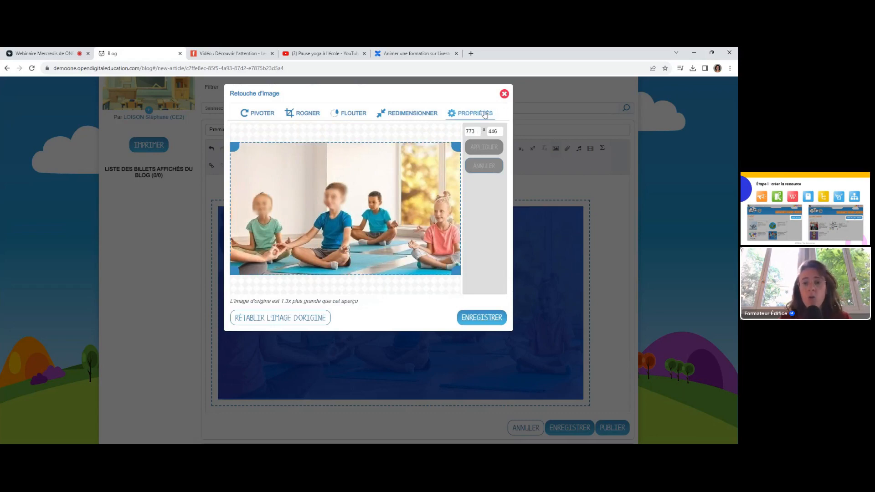
{"action": "left_click", "coordinate": [451, 113]}
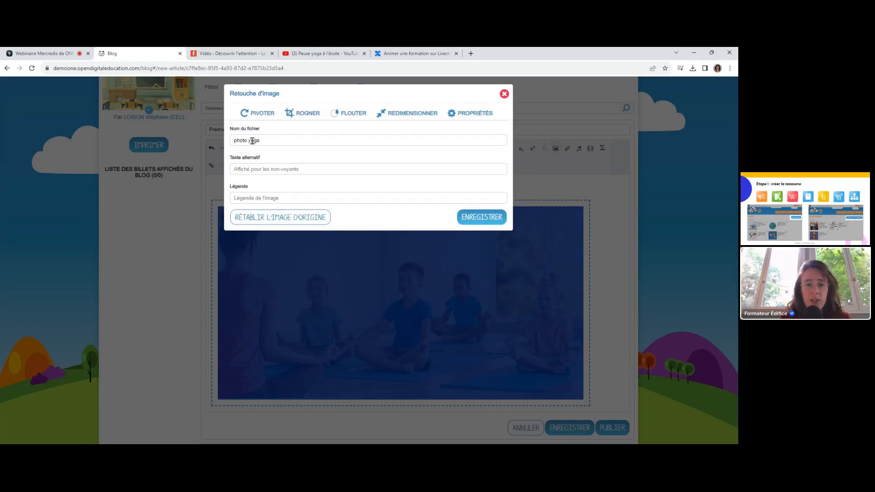
{"action": "left_click", "coordinate": [268, 140]}
{"action": "type", "text": "p"}
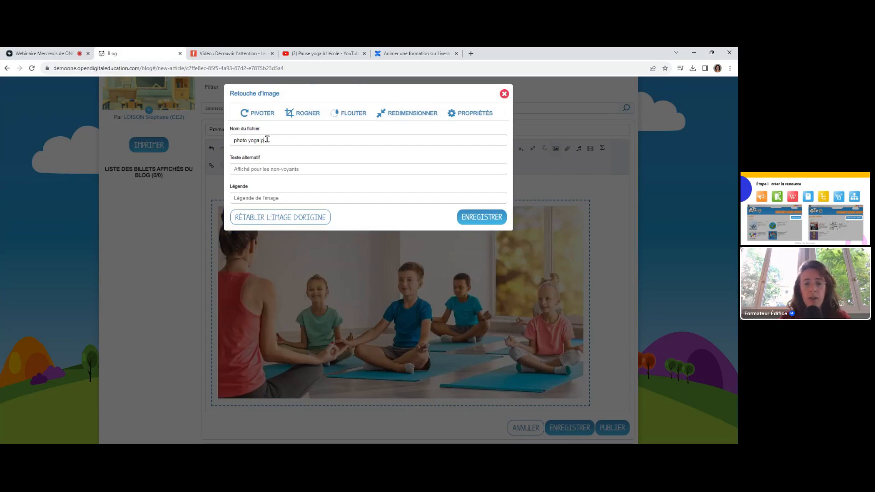
{"action": "type", "text": "remière"}
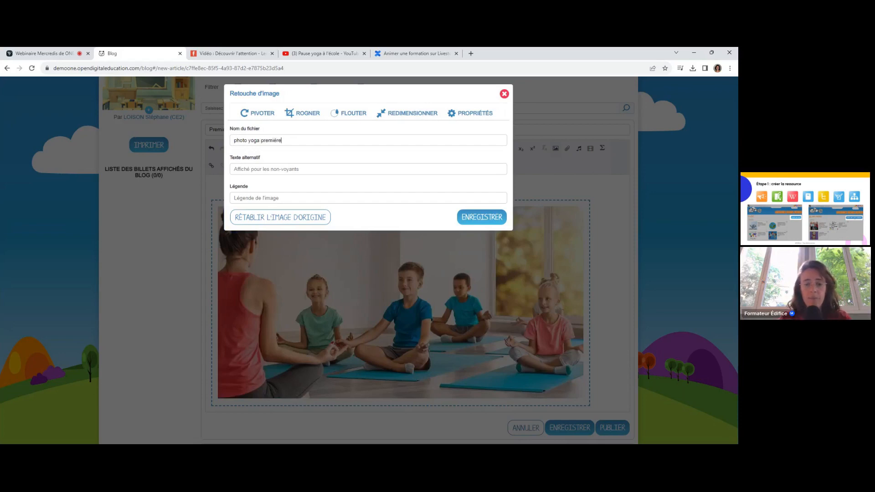
{"action": "type", "text": " séance"}
{"action": "left_click", "coordinate": [276, 170]}
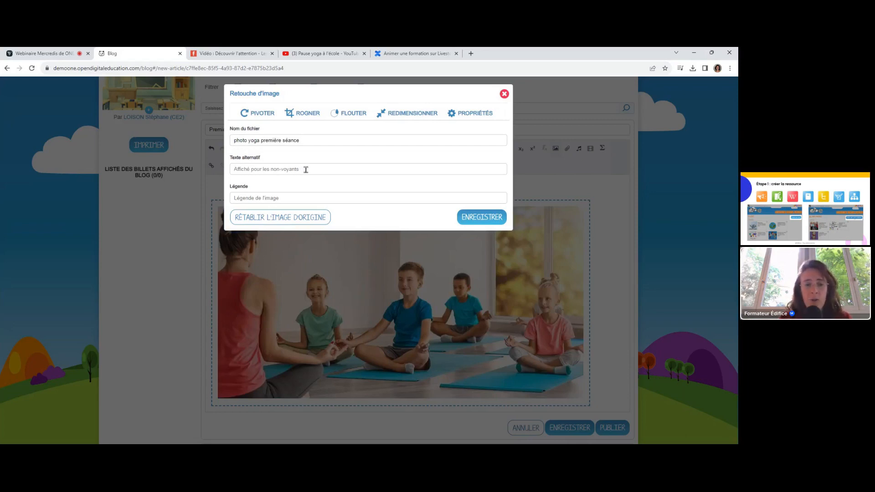
{"action": "left_click", "coordinate": [251, 197]}
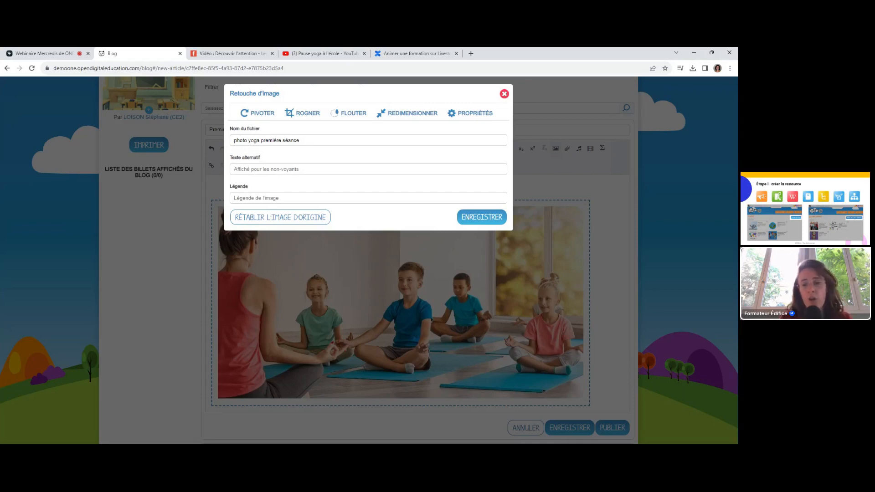
{"action": "left_click", "coordinate": [483, 219]}
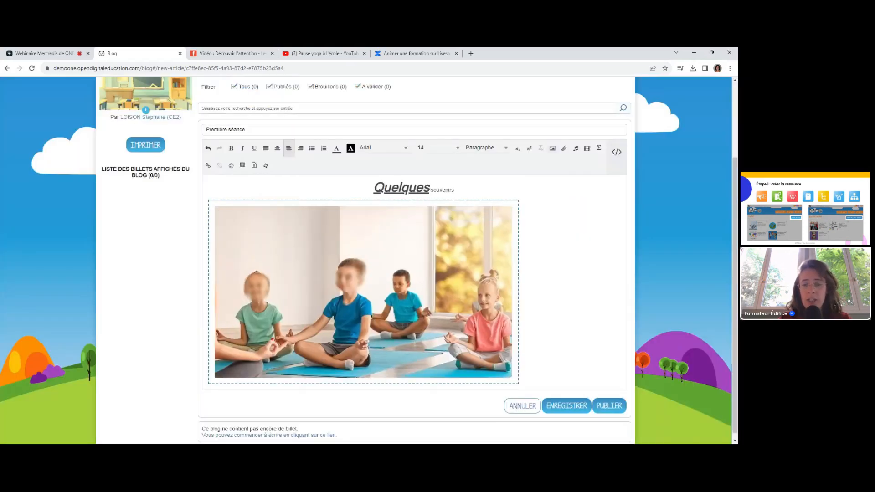
- Attach the document "Posture yoga à la maison" from the personal documents on a new line below the photo
{"action": "left_click", "coordinate": [540, 273]}
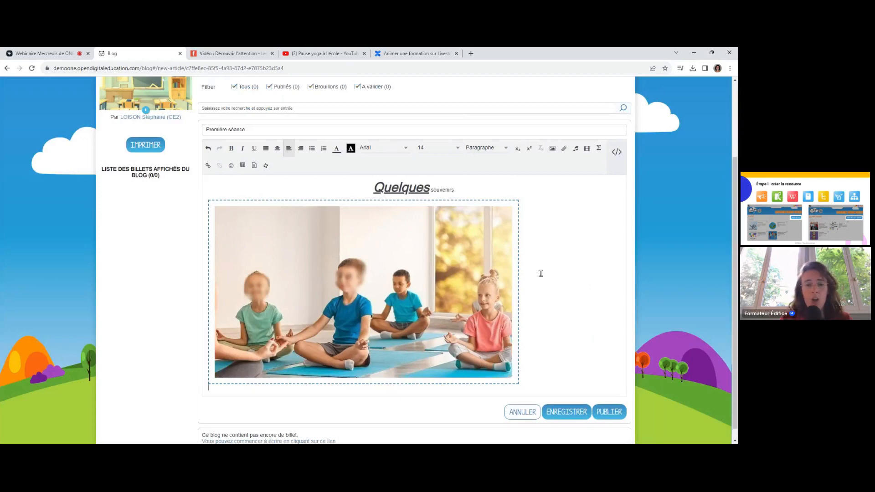
{"action": "key", "text": "Return"}
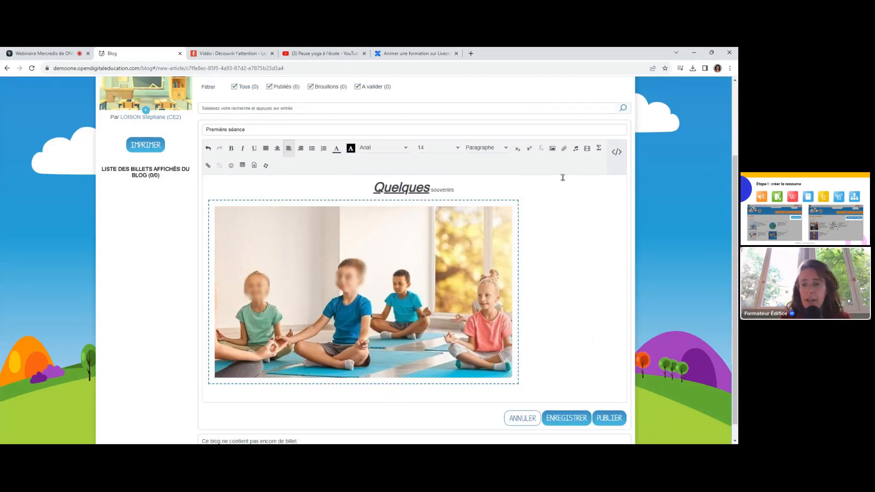
{"action": "left_click", "coordinate": [564, 149]}
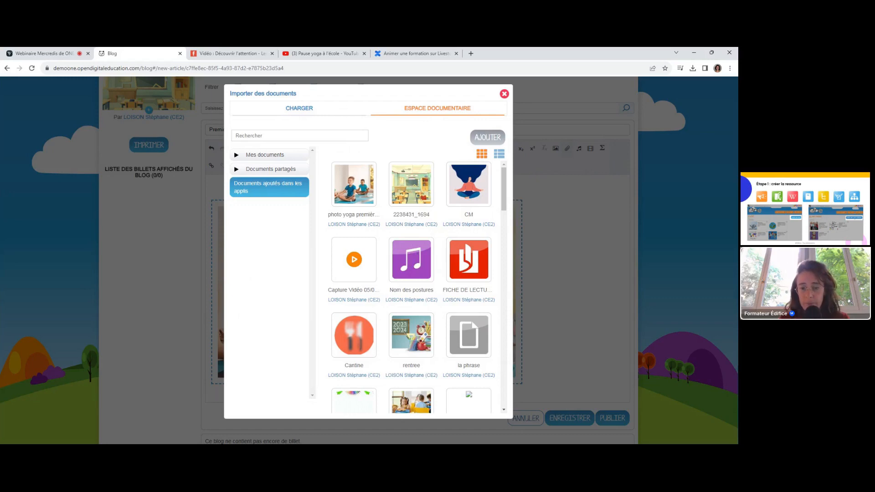
{"action": "left_click", "coordinate": [412, 259]}
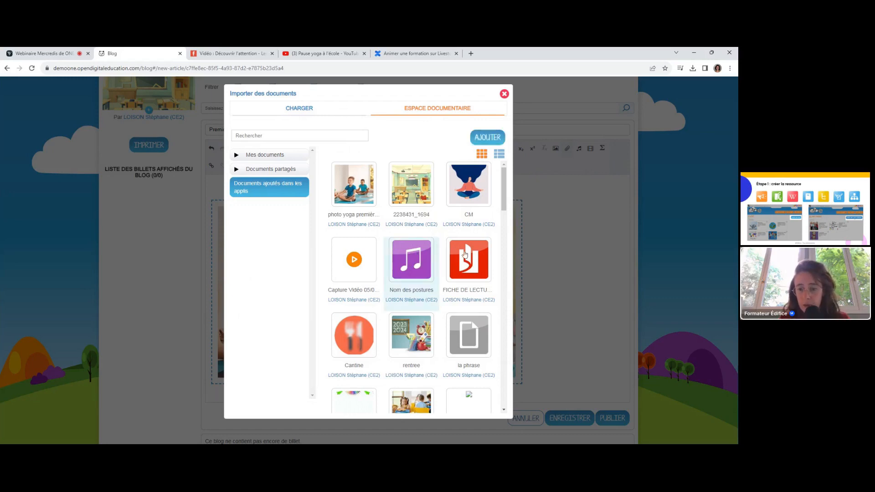
{"action": "left_click", "coordinate": [271, 154]}
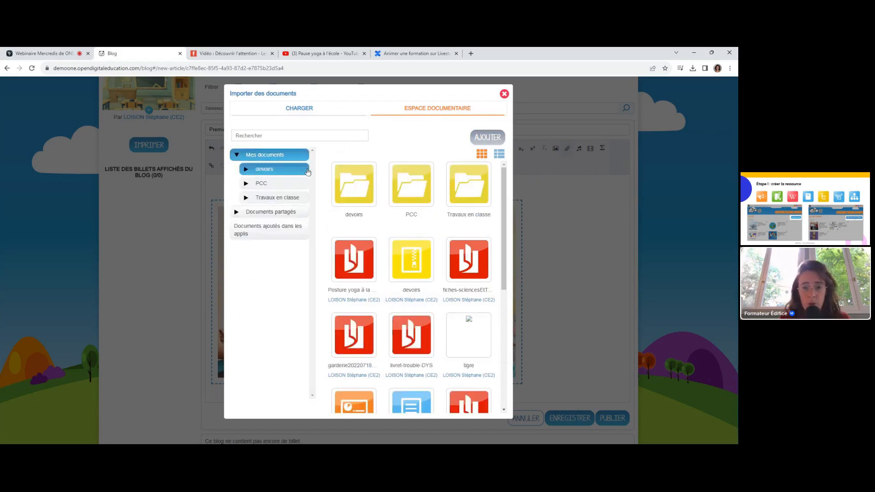
{"action": "left_click", "coordinate": [360, 254]}
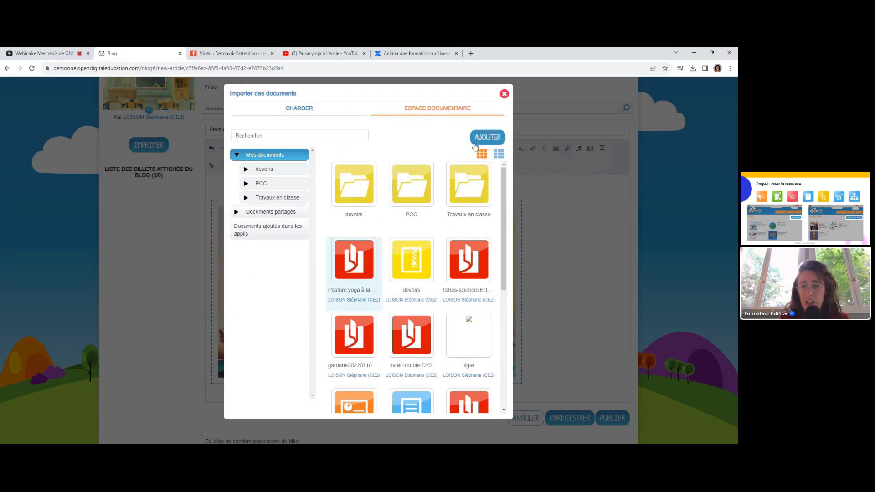
{"action": "left_click", "coordinate": [487, 138]}
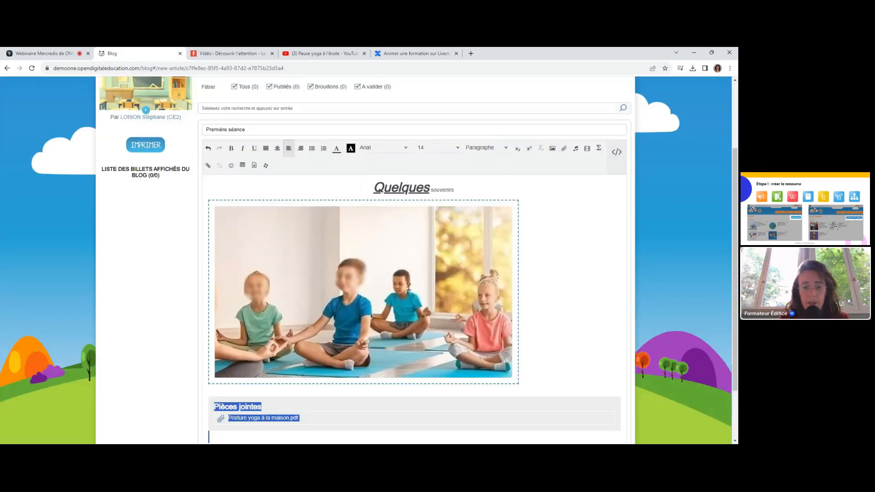
- Record a sound of about 4 seconds with the dictaphone for insertion below the attachment
{"action": "scroll", "coordinate": [409, 287], "scroll_direction": "down", "scroll_amount": 2}
{"action": "left_click", "coordinate": [275, 386]}
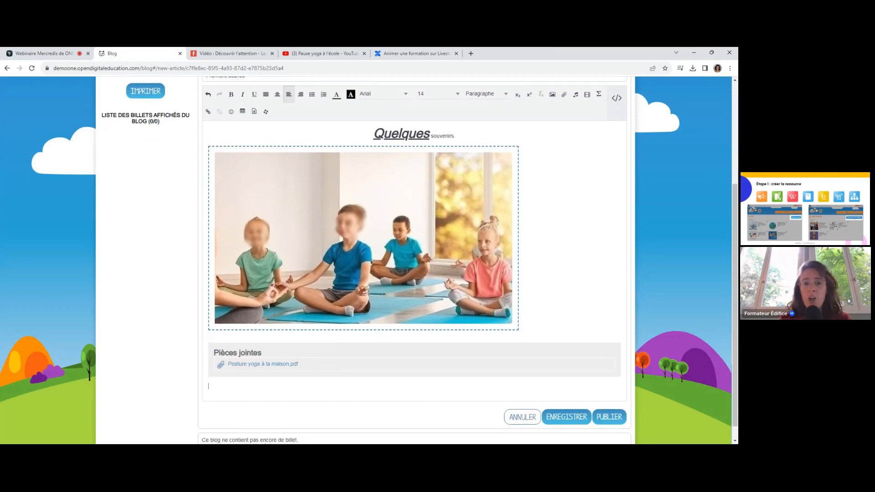
{"action": "left_click", "coordinate": [579, 98]}
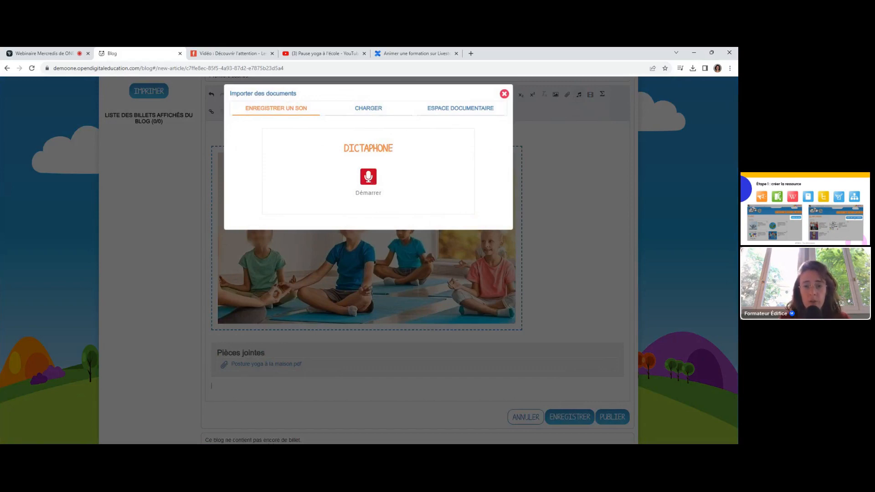
{"action": "left_click", "coordinate": [368, 176]}
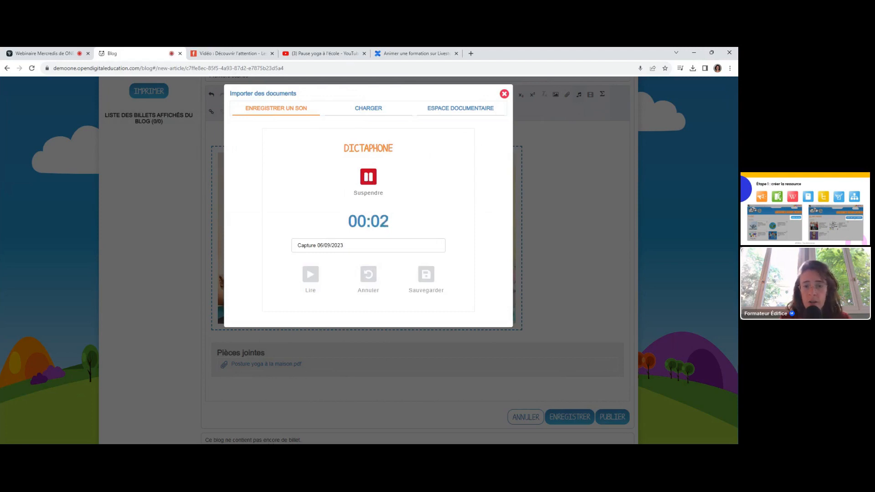
{"action": "left_click", "coordinate": [370, 178]}
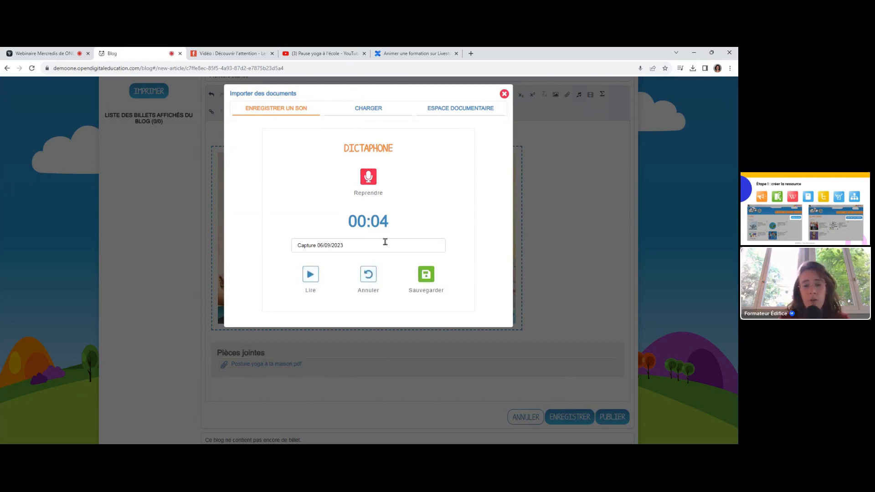
- Name the sound recording "Enregistrement 1e séance" and save it into the post
{"action": "left_click_drag", "start_coordinate": [386, 242], "coordinate": [296, 244]}
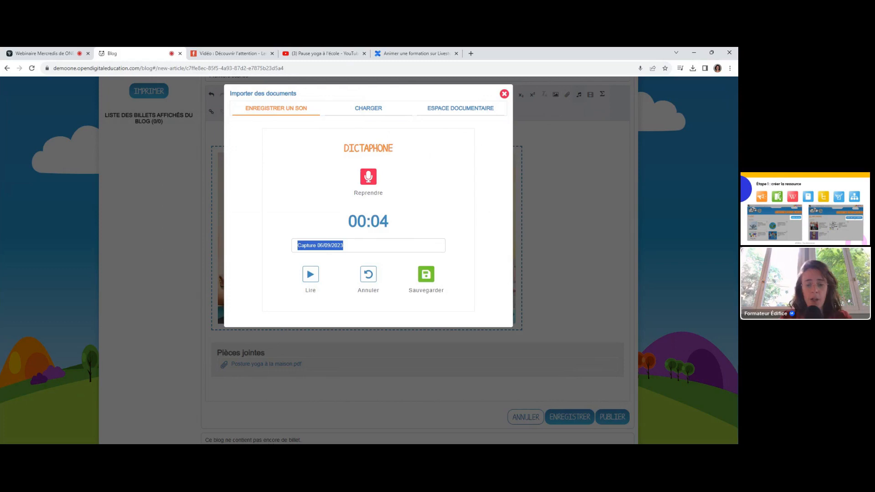
{"action": "type", "text": "Enre"}
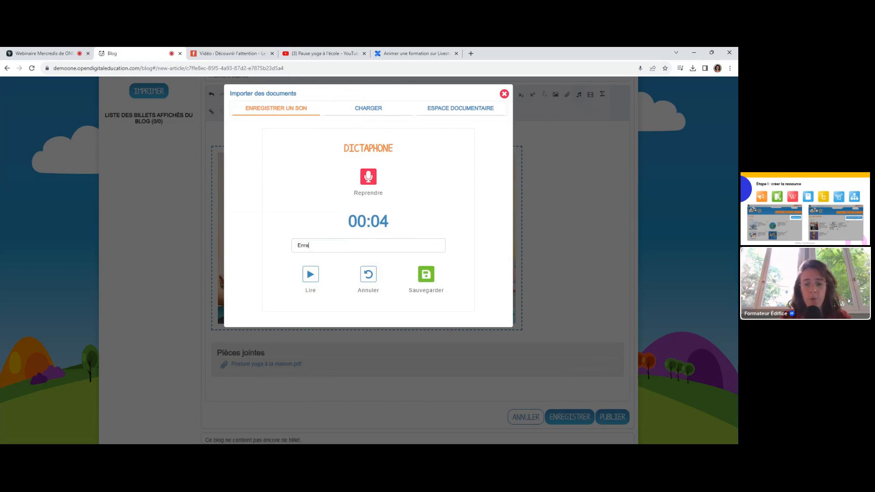
{"action": "type", "text": "gistrement"}
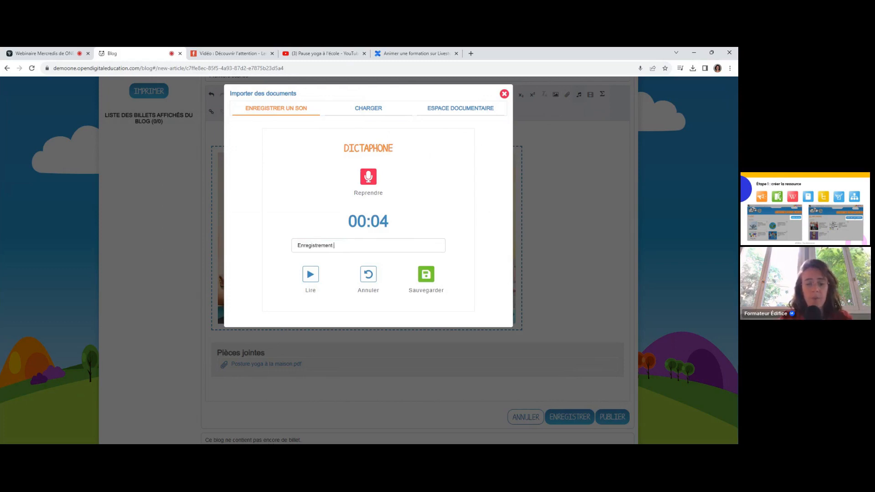
{"action": "type", "text": " 1e séance"}
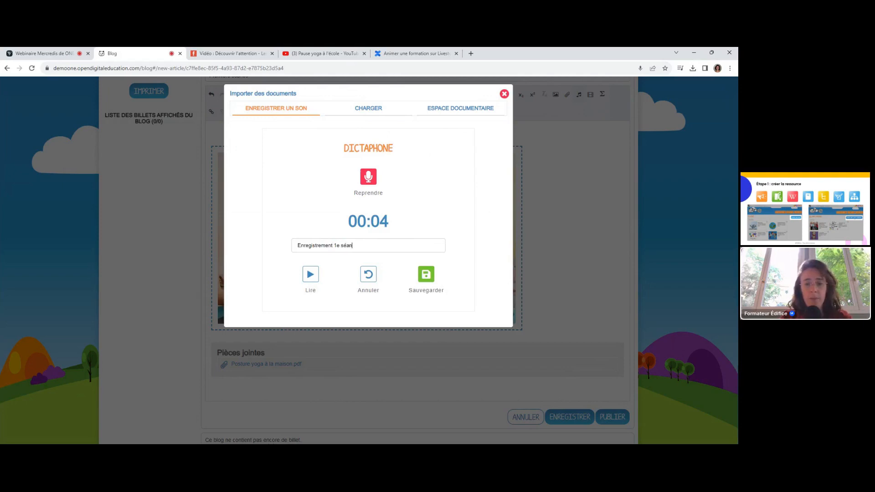
{"action": "left_click", "coordinate": [431, 273]}
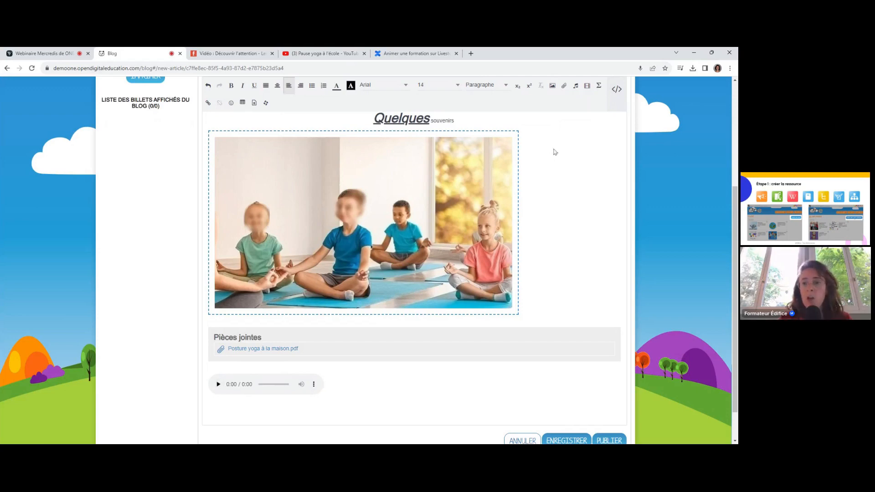
- Review the other ways to add a sound, uploading a file or choosing one from the document space, without inserting anything
{"action": "left_click", "coordinate": [576, 86]}
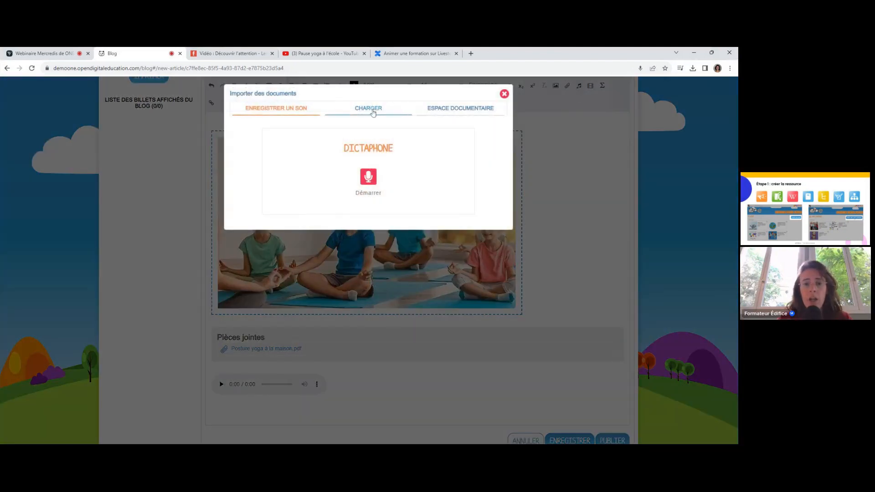
{"action": "left_click", "coordinate": [387, 109]}
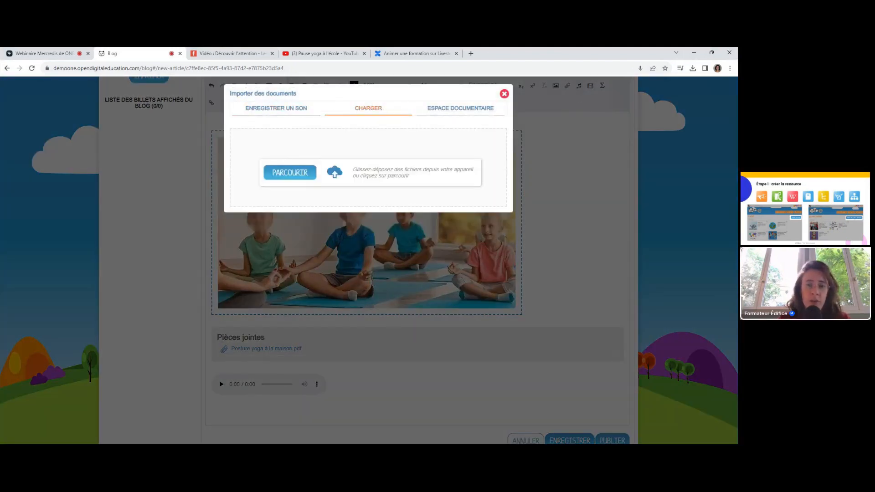
{"action": "left_click", "coordinate": [442, 112]}
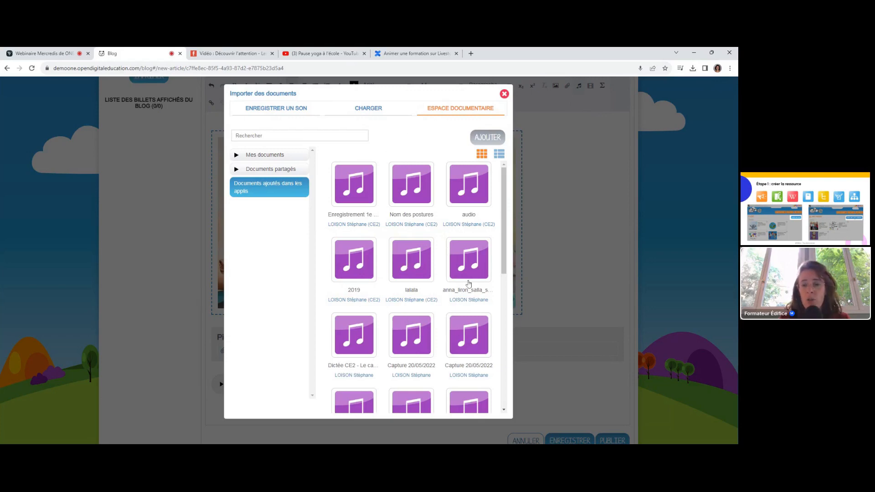
{"action": "left_click", "coordinate": [504, 94]}
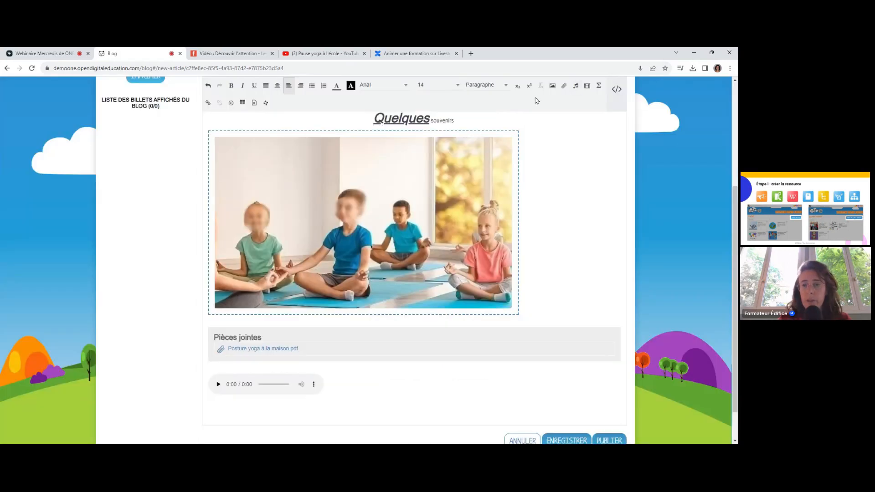
{"action": "left_click", "coordinate": [325, 406]}
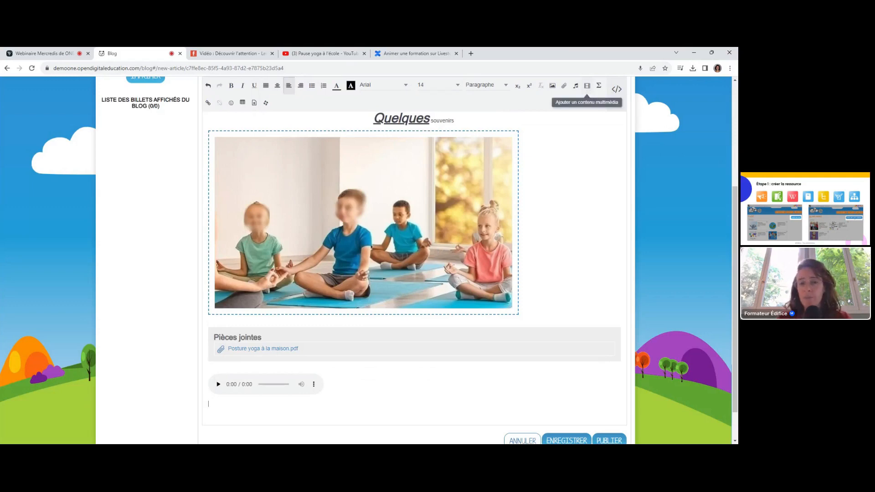
{"action": "left_click", "coordinate": [587, 86]}
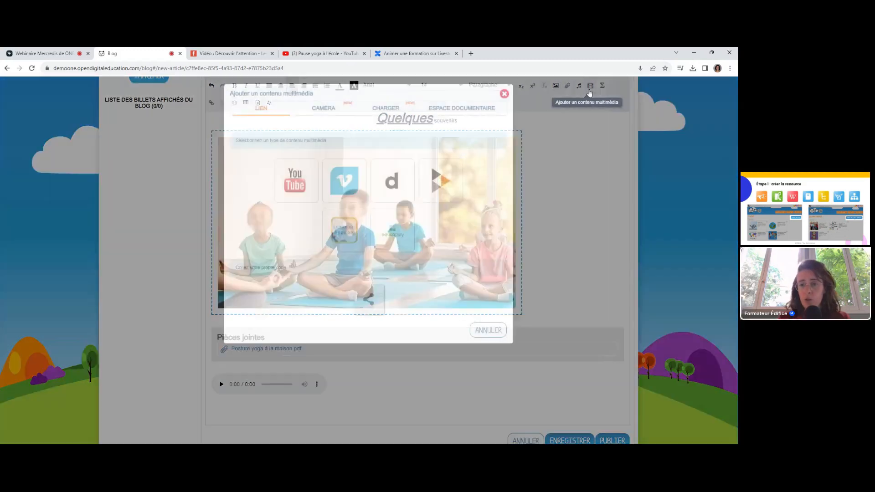
{"action": "left_click", "coordinate": [504, 95]}
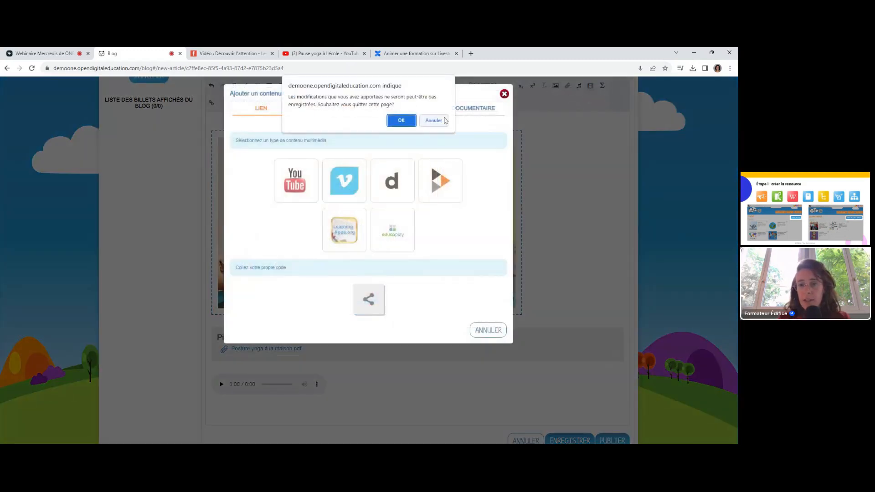
{"action": "left_click", "coordinate": [401, 125]}
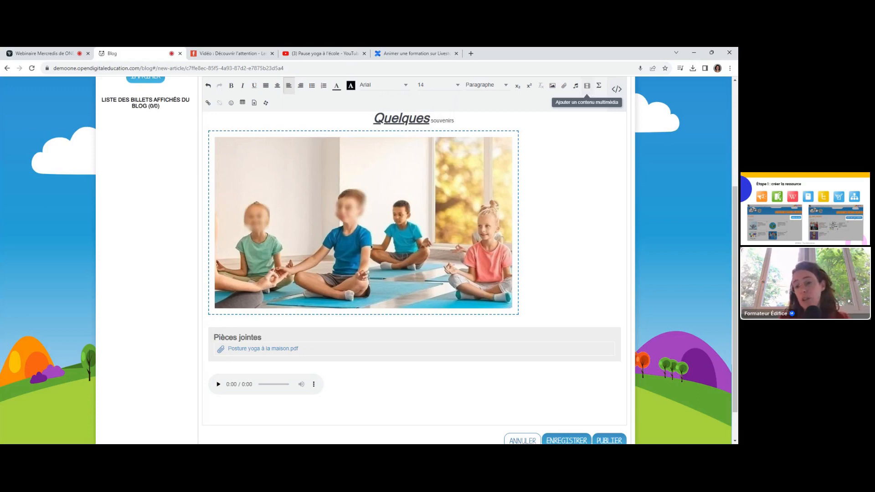
- Review the multimedia content sources: web links, the document space and file upload, and bring up the webcam recorder
{"action": "left_click", "coordinate": [588, 89]}
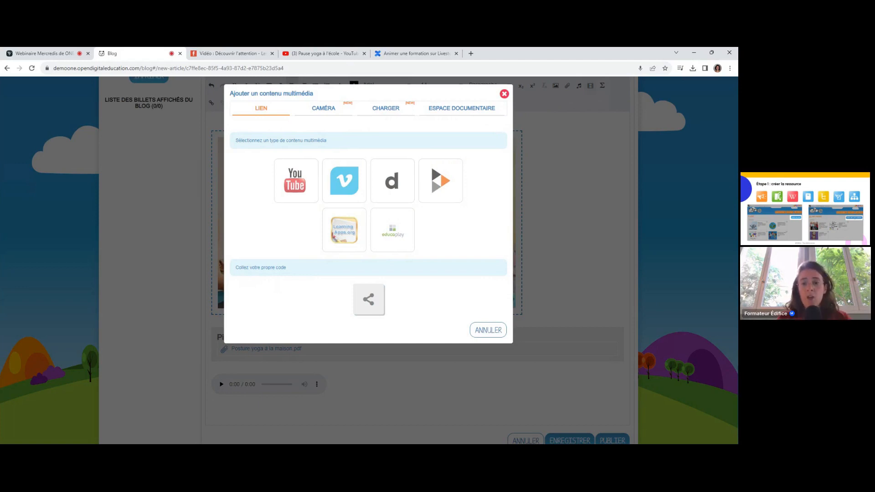
{"action": "left_click", "coordinate": [472, 108]}
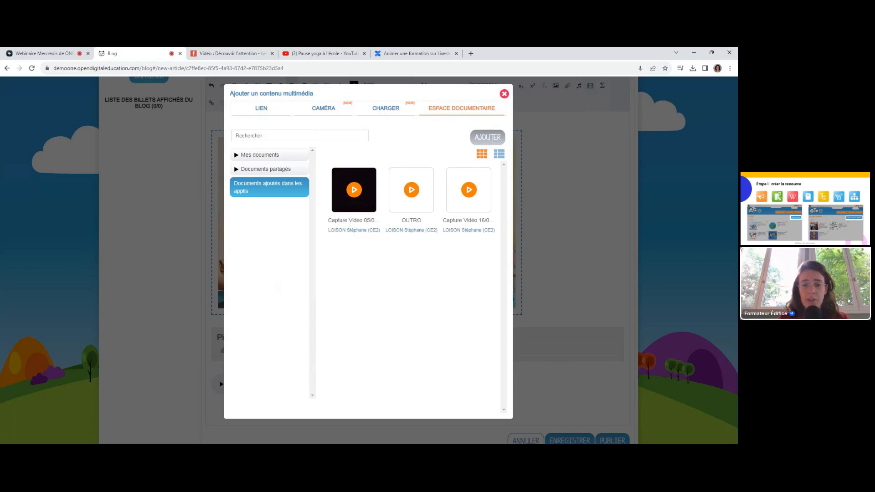
{"action": "left_click", "coordinate": [400, 109]}
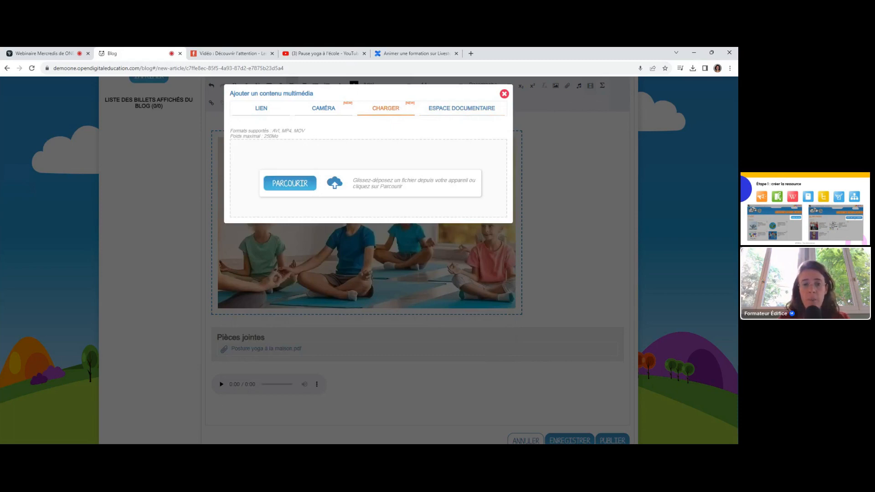
{"action": "left_click", "coordinate": [342, 112]}
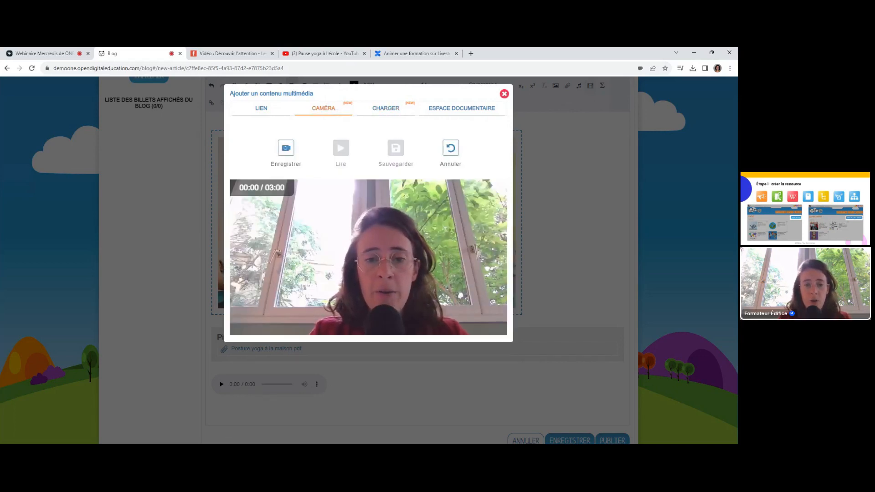
- Record a short webcam video and save it into the post below the sound recording
{"action": "left_click", "coordinate": [286, 147]}
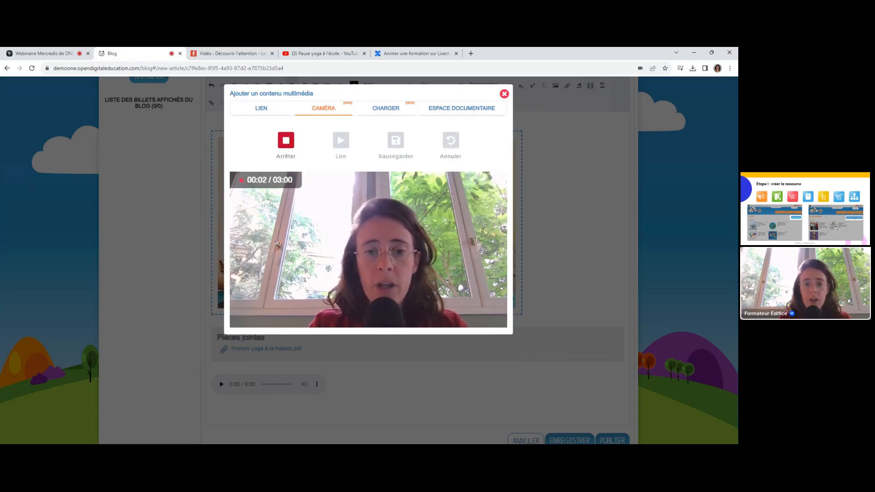
{"action": "left_click", "coordinate": [289, 142]}
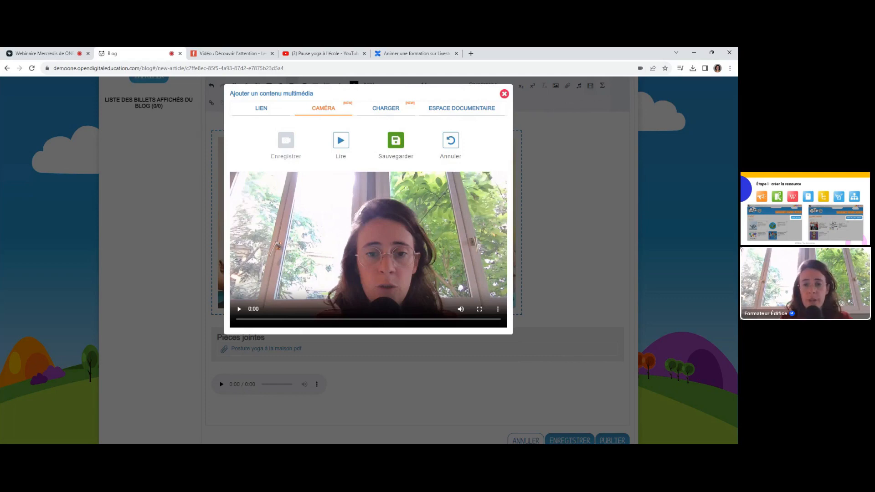
{"action": "left_click", "coordinate": [401, 141]}
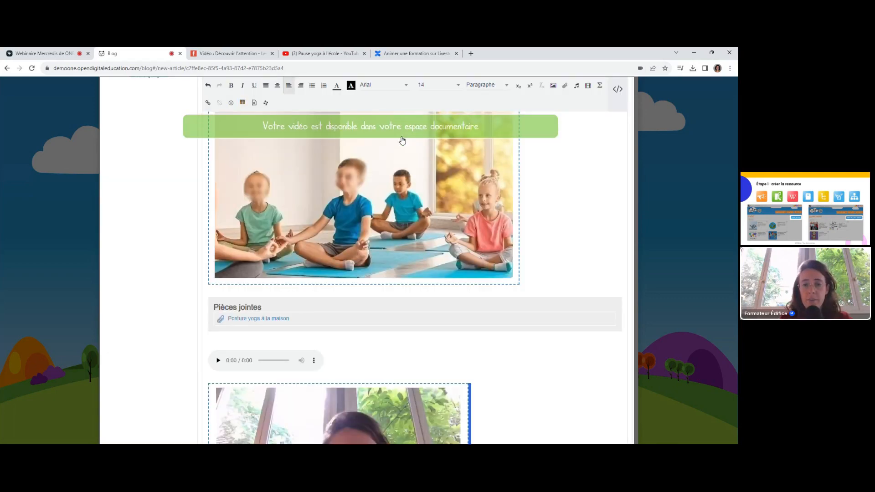
{"action": "scroll", "coordinate": [403, 139], "scroll_direction": "down", "scroll_amount": 3}
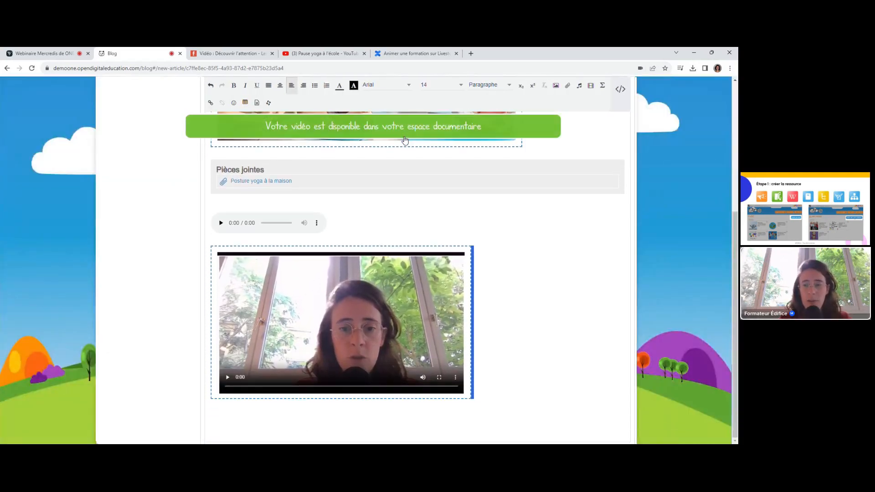
- Choose YouTube as the source for new multimedia content and copy the share link of the "Pause yoga à l'école" video on YouTube
{"action": "left_click", "coordinate": [591, 86]}
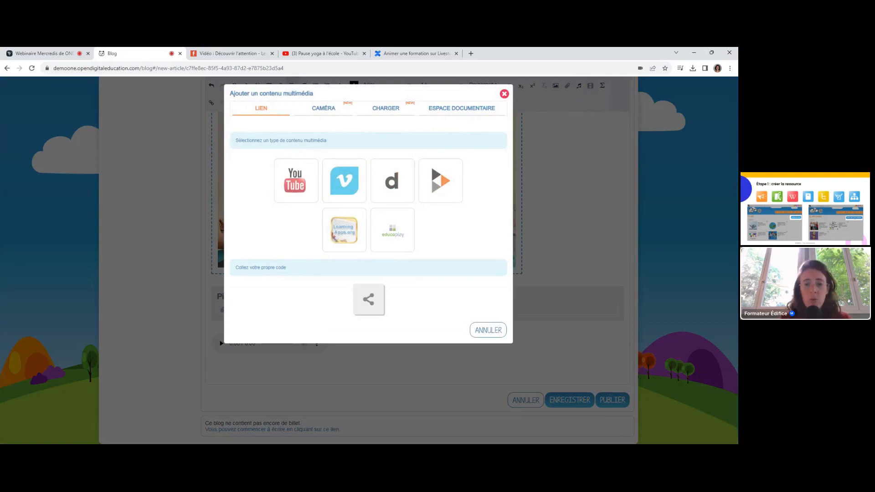
{"action": "left_click", "coordinate": [304, 189]}
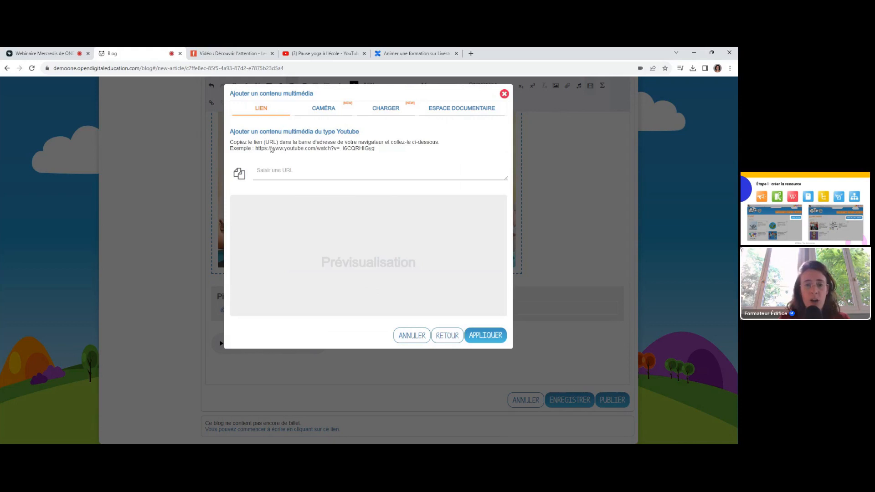
{"action": "left_click", "coordinate": [286, 171]}
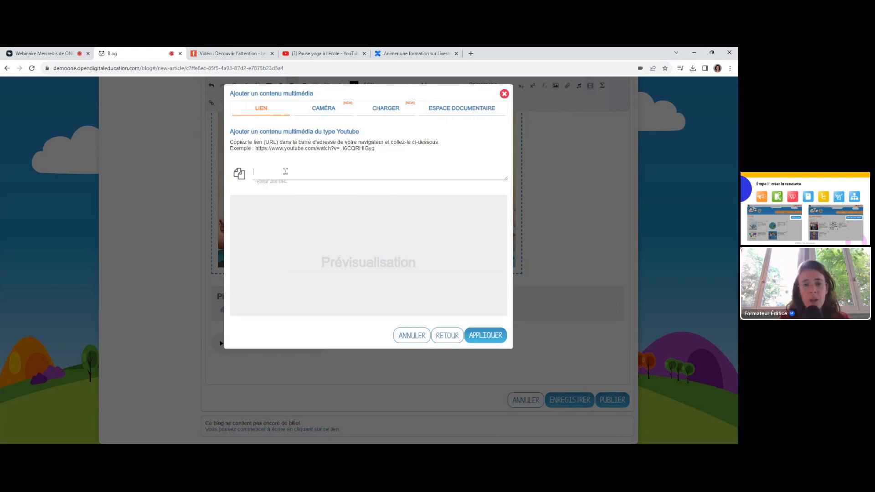
{"action": "left_click", "coordinate": [320, 54]}
{"action": "scroll", "coordinate": [272, 375], "scroll_direction": "down", "scroll_amount": 1}
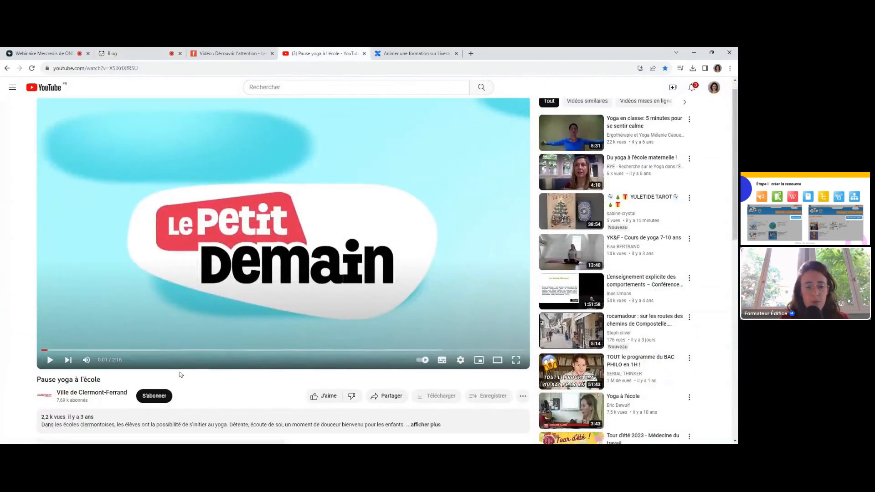
{"action": "left_click", "coordinate": [390, 387]}
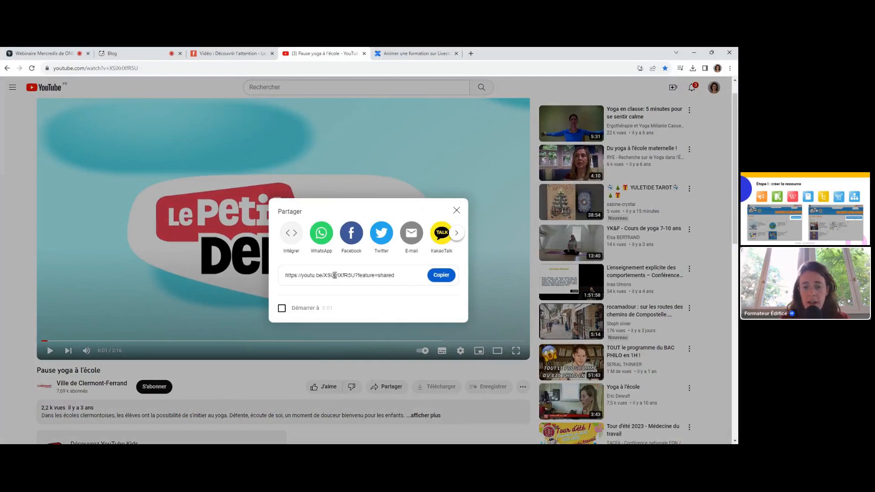
{"action": "left_click", "coordinate": [443, 277]}
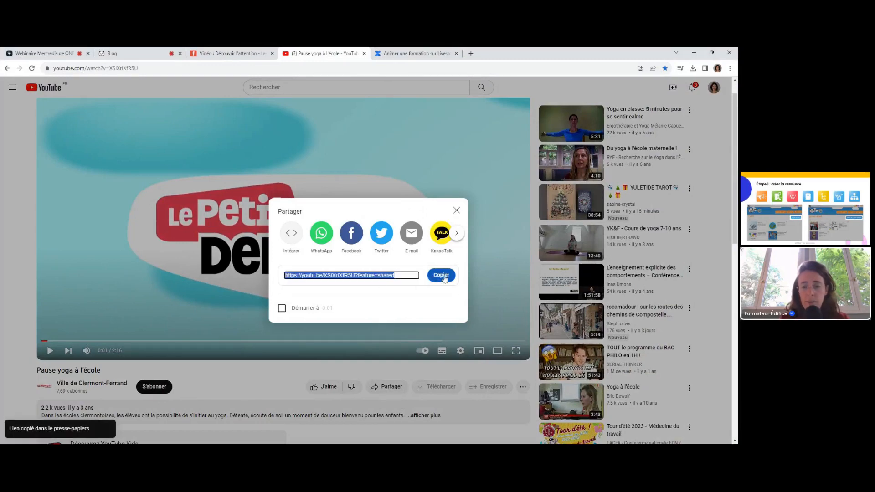
- Back in the blog post, paste the copied YouTube link and insert the video below the sound recording
{"action": "left_click", "coordinate": [151, 51]}
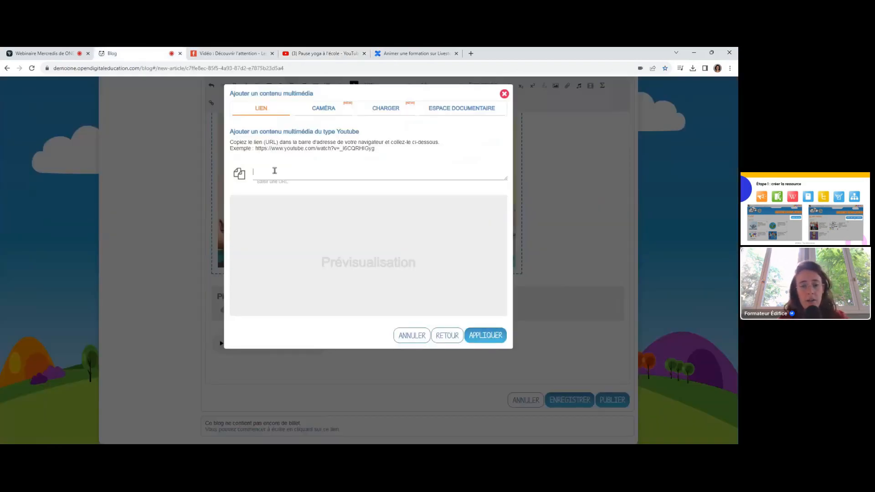
{"action": "type", "text": "https://youtu.be/XSiXr1XfR5U?feature=shared"}
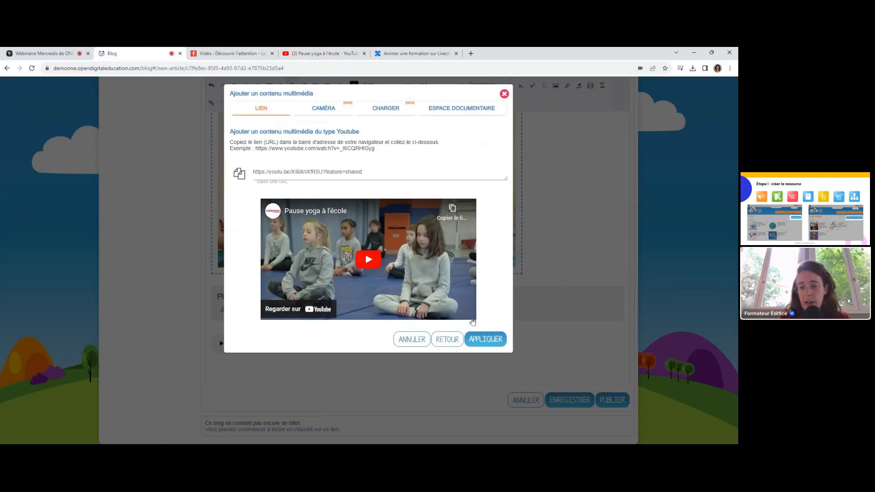
{"action": "left_click", "coordinate": [487, 338]}
{"action": "scroll", "coordinate": [487, 336], "scroll_direction": "down", "scroll_amount": 3}
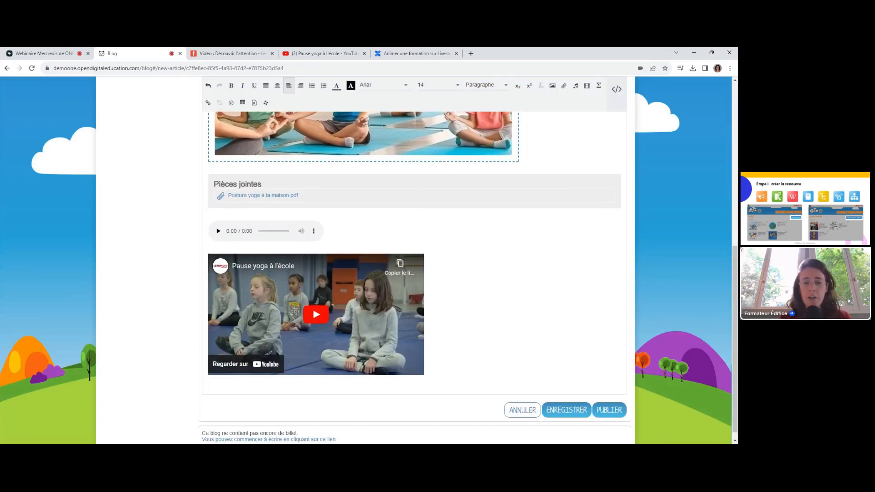
{"action": "scroll", "coordinate": [468, 277], "scroll_direction": "down", "scroll_amount": 1}
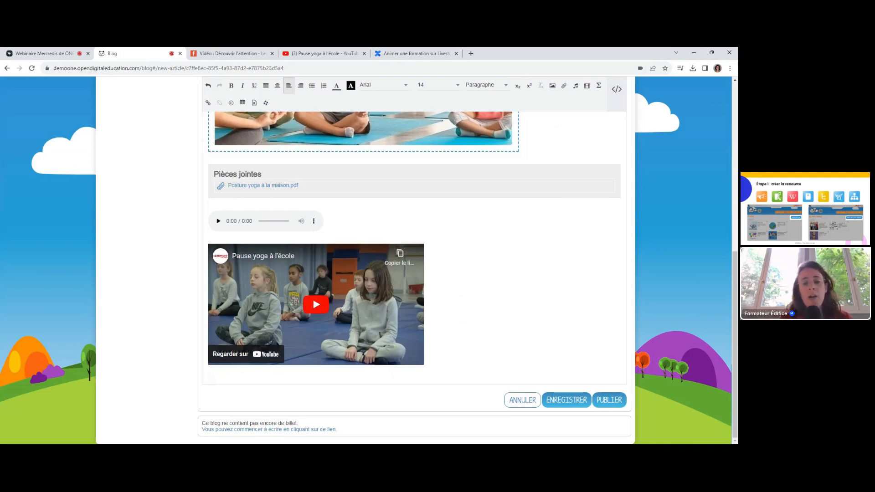
- Add a new line below the YouTube video and open the multimedia option for pasting a custom embed code
{"action": "left_click", "coordinate": [436, 370]}
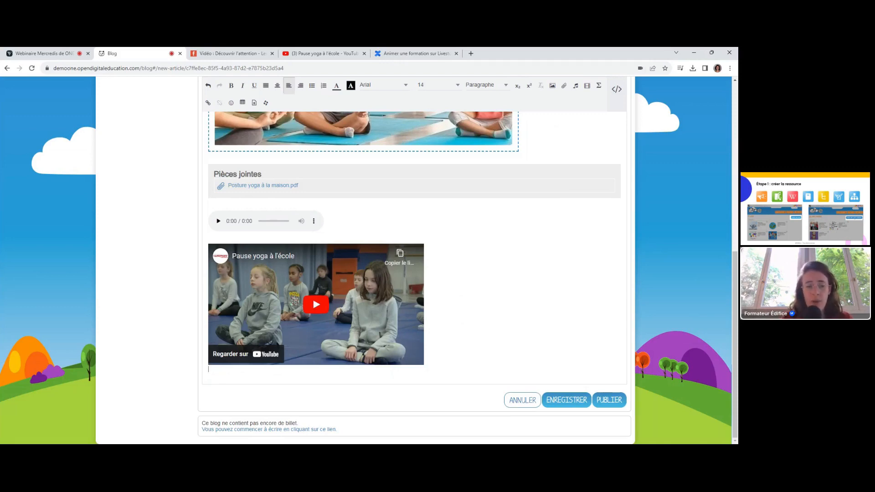
{"action": "key", "text": "Return"}
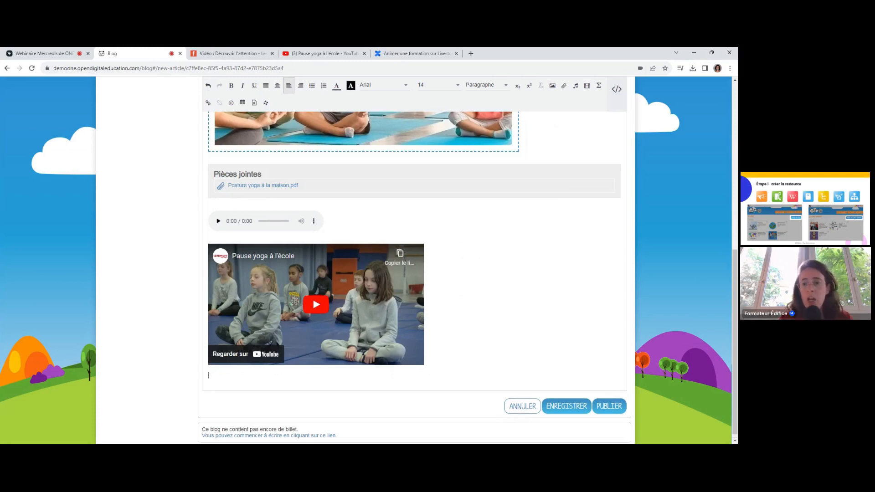
{"action": "left_click", "coordinate": [588, 86]}
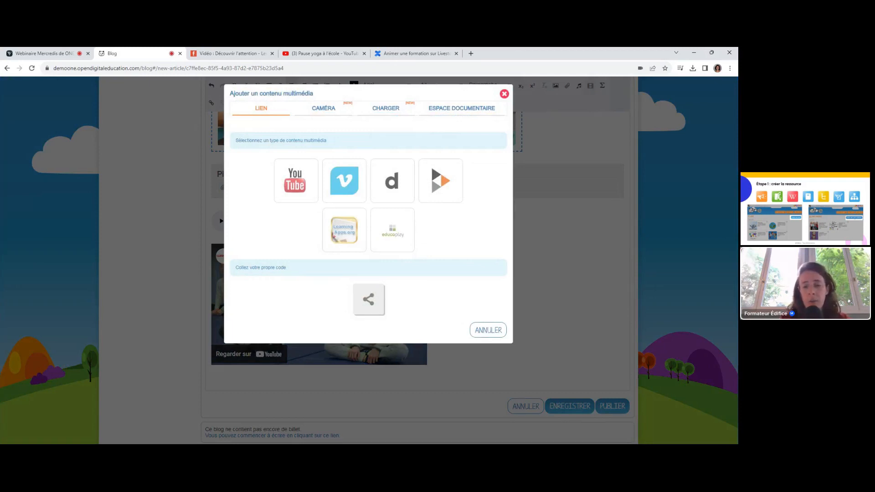
{"action": "left_click", "coordinate": [371, 304]}
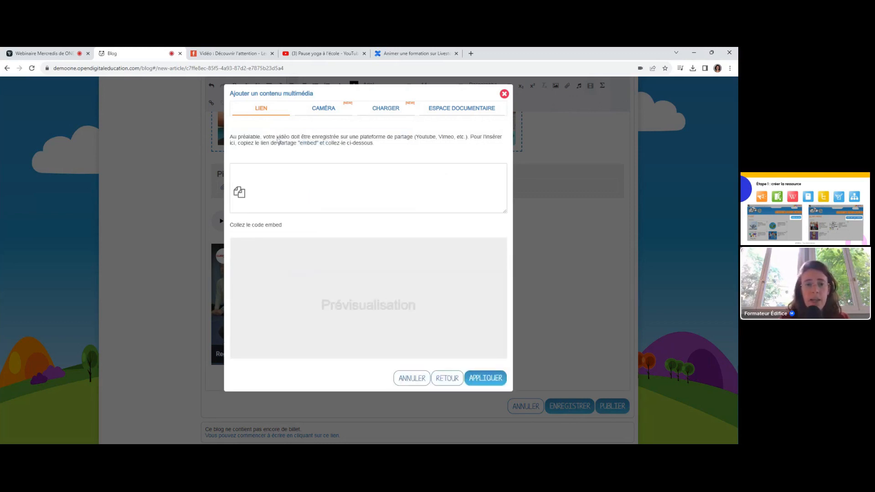
- Switch to the Les Fondamentaux page "Découvrir l'attention" and copy the video's full embed code
{"action": "left_click", "coordinate": [243, 53]}
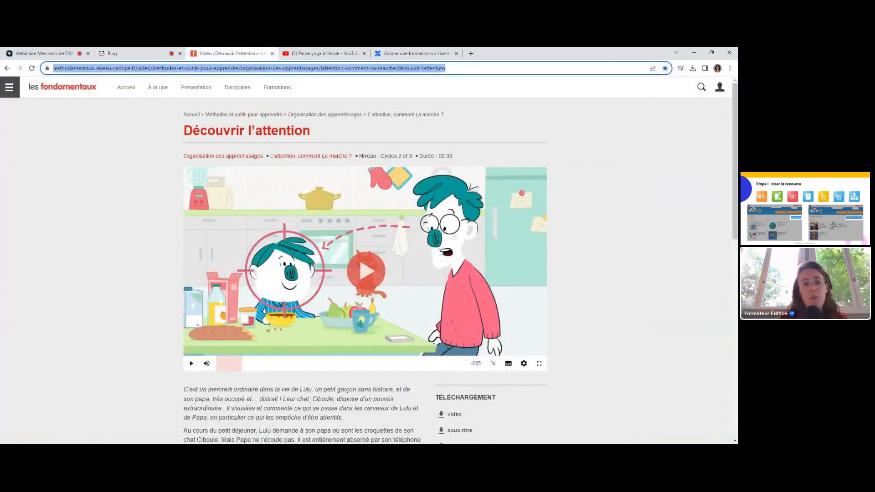
{"action": "scroll", "coordinate": [364, 262], "scroll_direction": "down", "scroll_amount": 1}
{"action": "scroll", "coordinate": [364, 262], "scroll_direction": "down", "scroll_amount": 5}
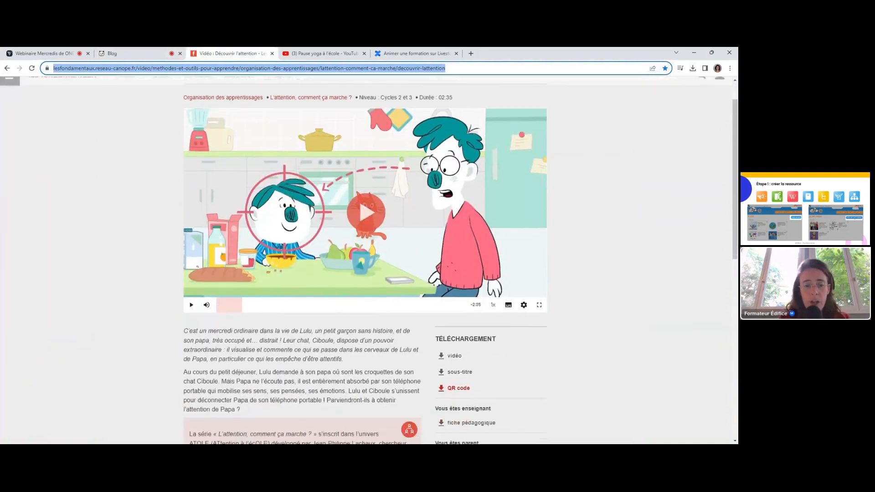
{"action": "scroll", "coordinate": [198, 196], "scroll_direction": "down", "scroll_amount": 3}
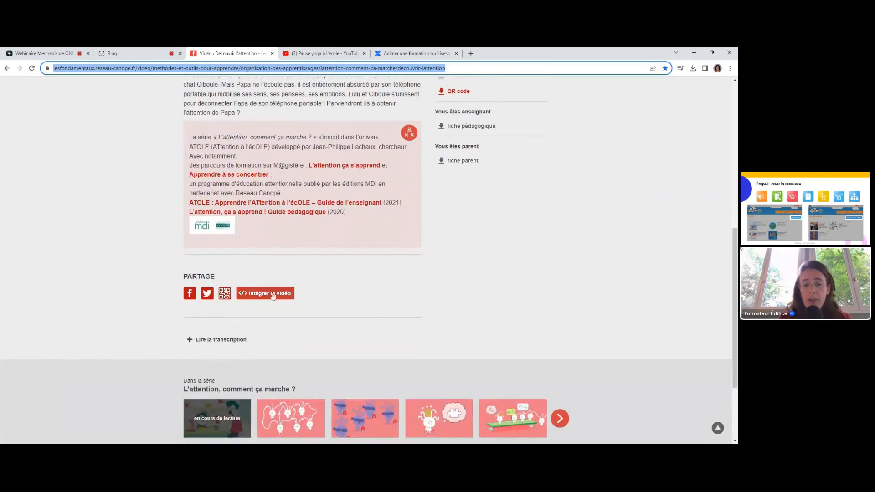
{"action": "left_click", "coordinate": [274, 297]}
{"action": "left_click", "coordinate": [320, 340]}
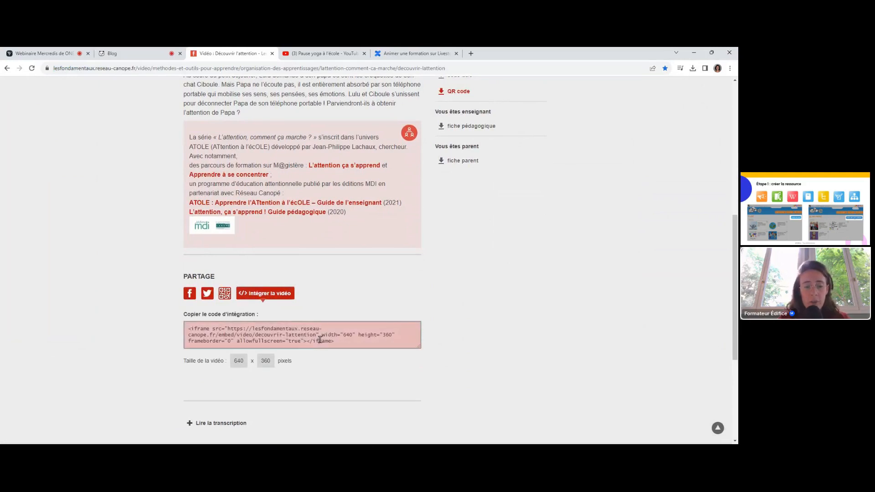
{"action": "key", "text": "ctrl+a"}
{"action": "key", "text": "ctrl+c"}
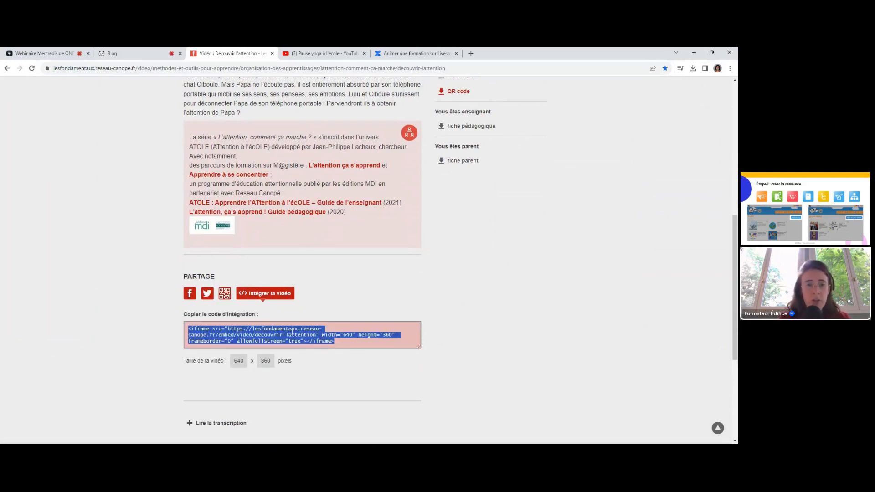
- Back in the blog post, paste the embed code and insert the "Découvrir l'attention" video below the YouTube video
{"action": "left_click", "coordinate": [137, 60]}
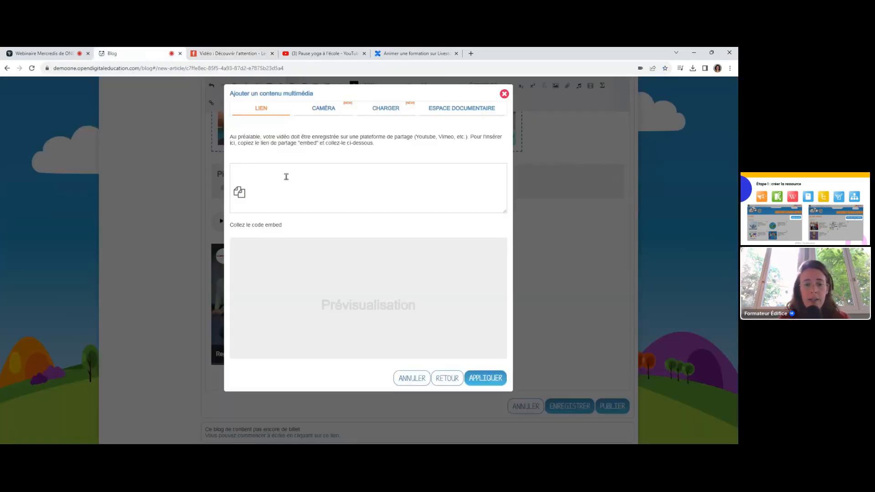
{"action": "key", "text": "ctrl+v"}
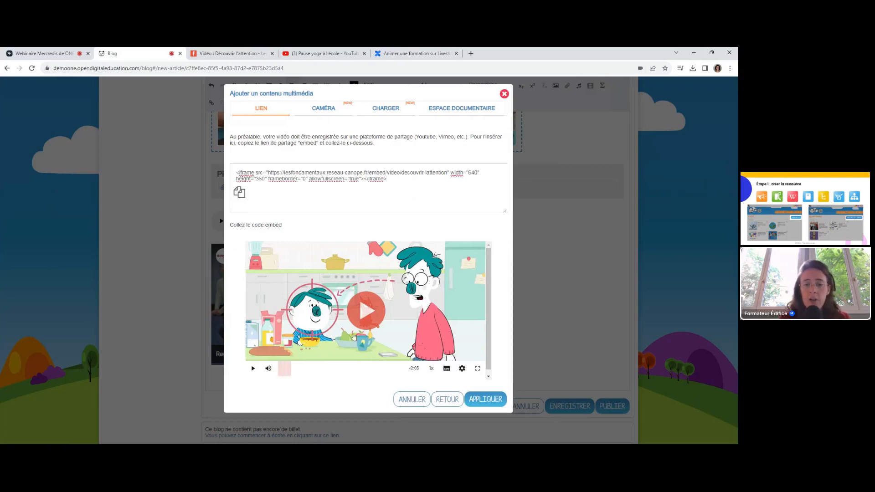
{"action": "left_click", "coordinate": [248, 54]}
{"action": "scroll", "coordinate": [307, 213], "scroll_direction": "up", "scroll_amount": 1}
{"action": "scroll", "coordinate": [307, 213], "scroll_direction": "up", "scroll_amount": 7}
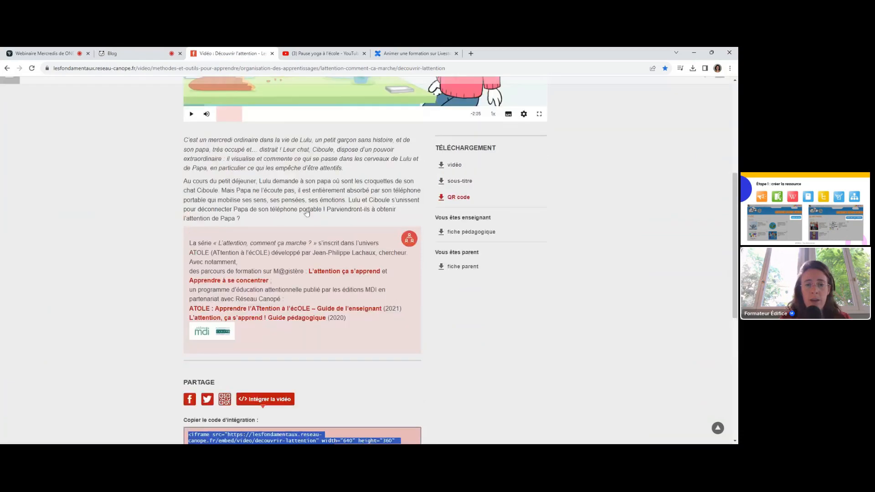
{"action": "left_click", "coordinate": [144, 55]}
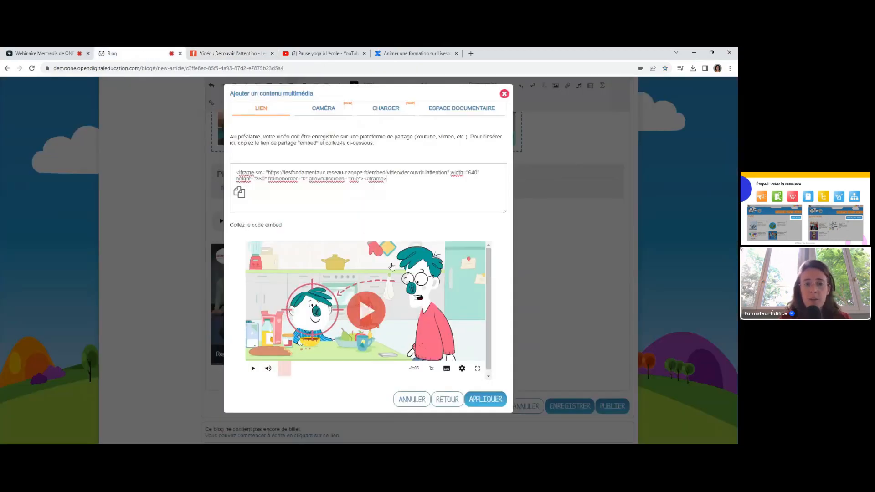
{"action": "left_click", "coordinate": [495, 400]}
{"action": "scroll", "coordinate": [482, 350], "scroll_direction": "down", "scroll_amount": 3}
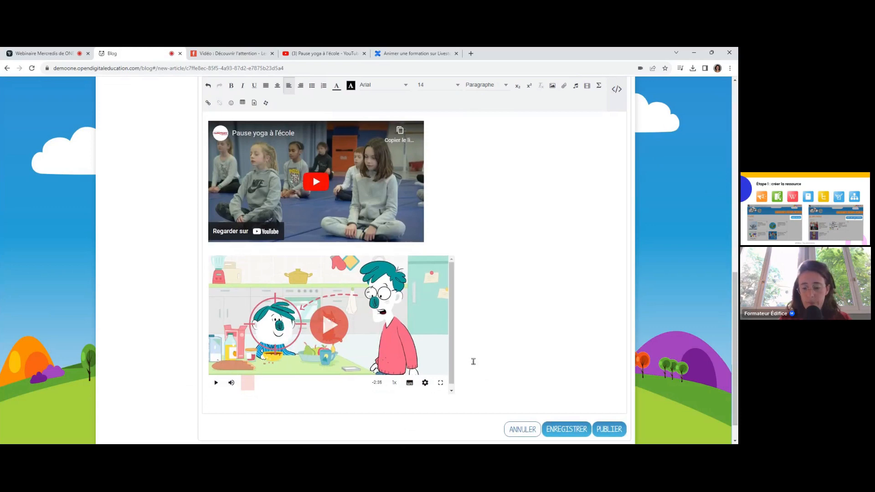
{"action": "key", "text": "BackSpace"}
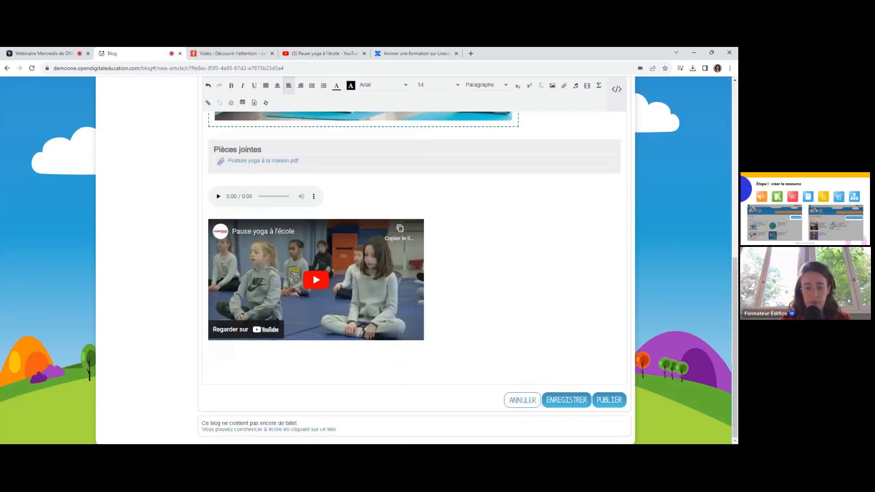
{"action": "key", "text": "ctrl+z"}
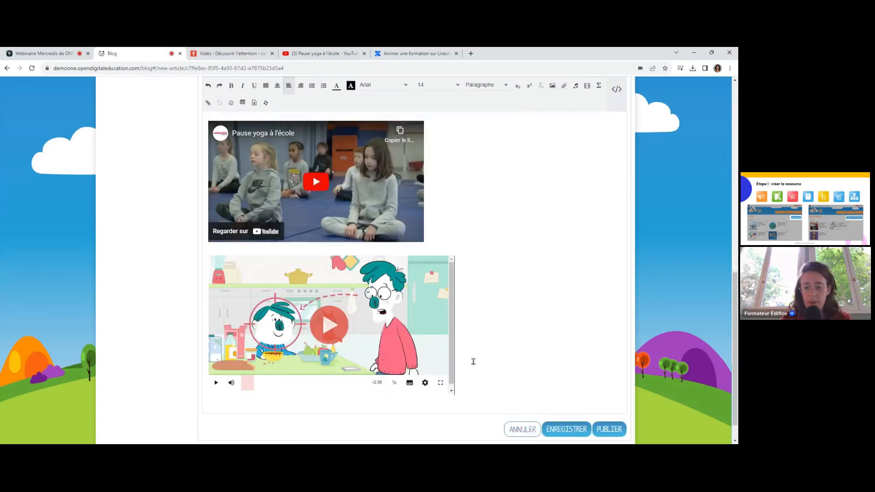
- Write "Découvrez les autres postures faites à la maison" on a new line below the embedded video
{"action": "key", "text": "Return"}
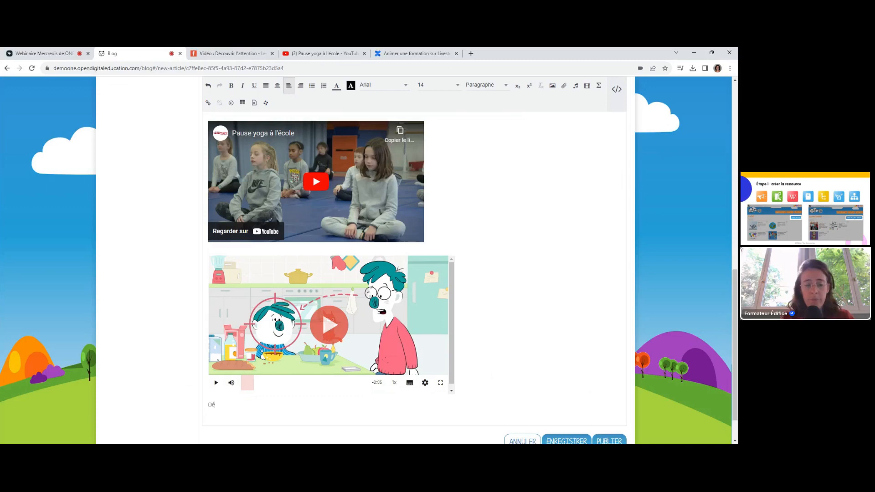
{"action": "type", "text": "couvrez les au"}
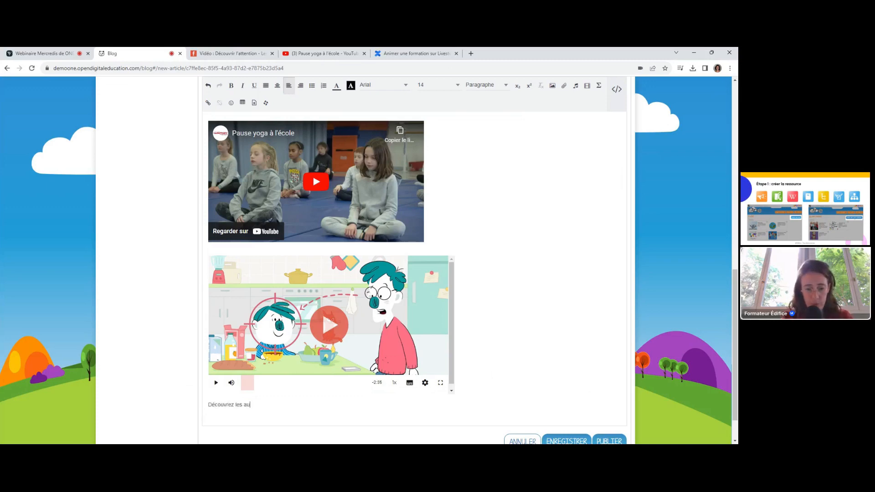
{"action": "type", "text": "tres por"}
{"action": "type", "text": "ture"}
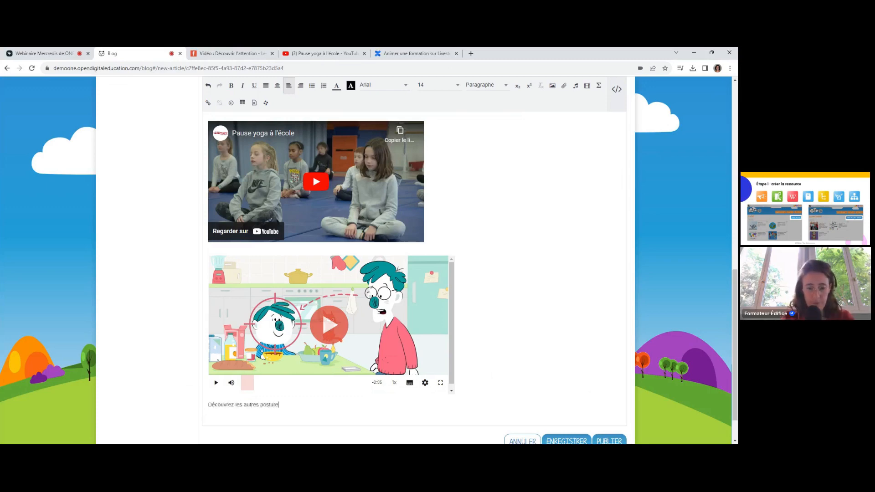
{"action": "type", "text": "s faites "}
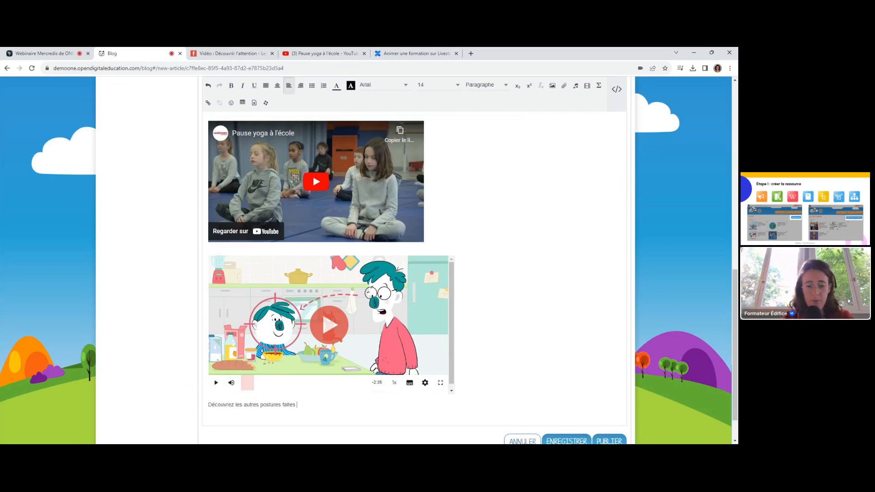
{"action": "type", "text": "à la maison"}
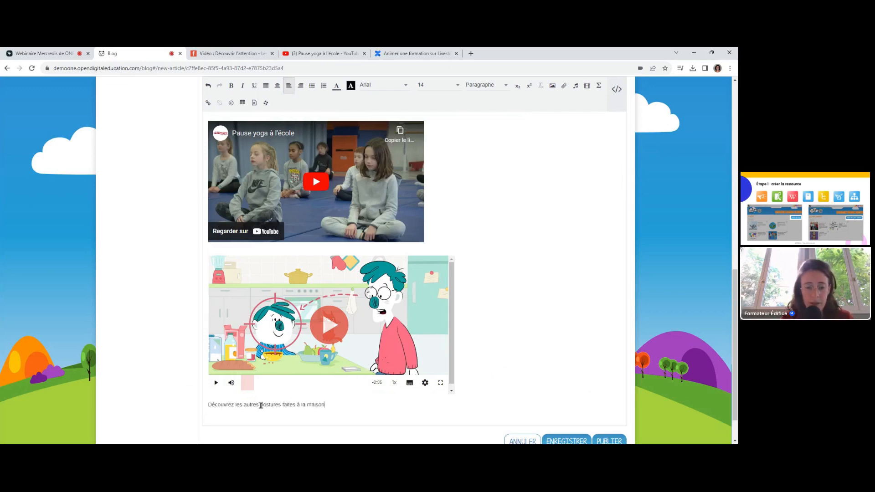
- Start a link on the word "Découvrez" and select the "Posture Yoga" Cahier multimédia found by searching "yo" as its target
{"action": "double_click", "coordinate": [220, 405]}
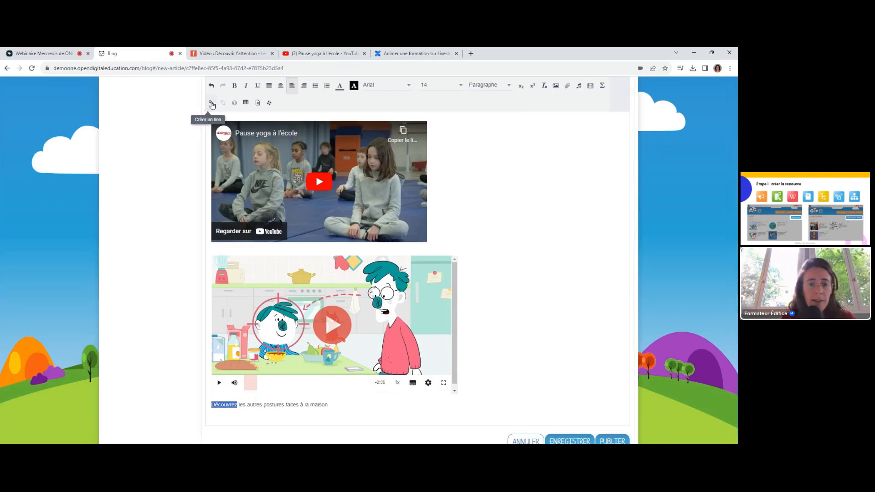
{"action": "left_click", "coordinate": [211, 103]}
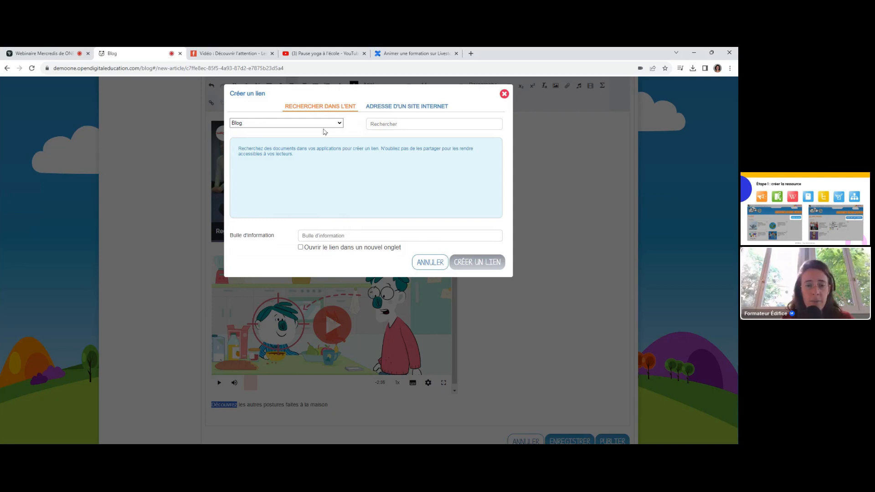
{"action": "left_click", "coordinate": [269, 178]}
{"action": "left_click", "coordinate": [383, 122]}
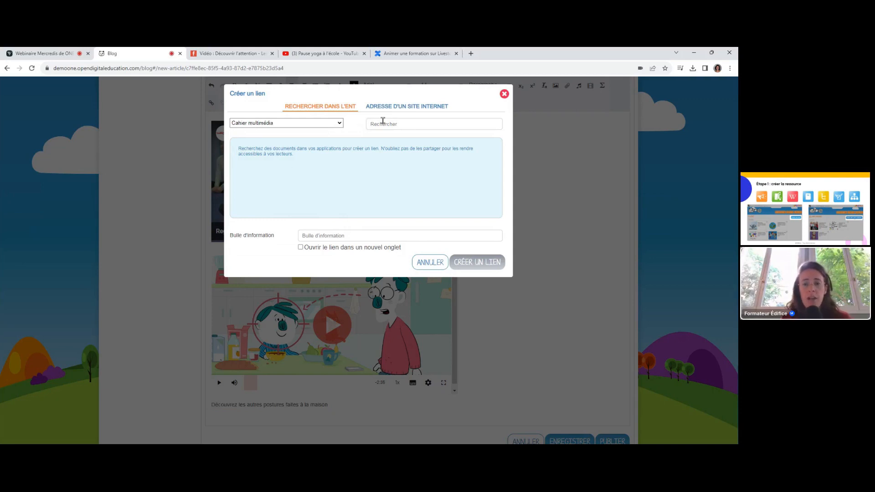
{"action": "type", "text": "yo"}
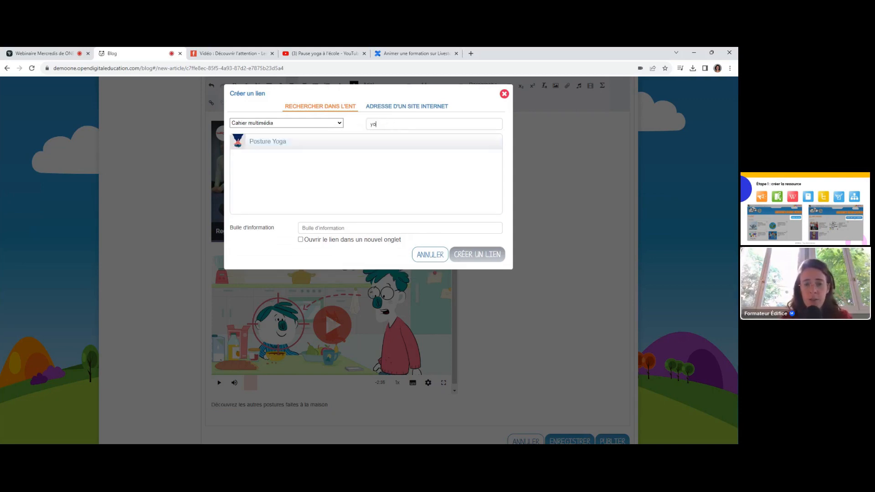
{"action": "left_click", "coordinate": [285, 143]}
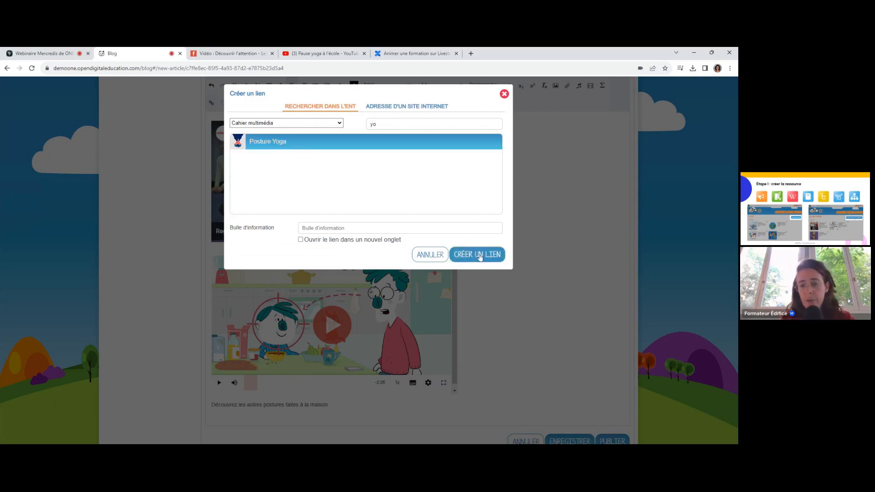
- Give the link the tooltip "Cahier multimédia sur les postures" and create it
{"action": "left_click", "coordinate": [396, 225]}
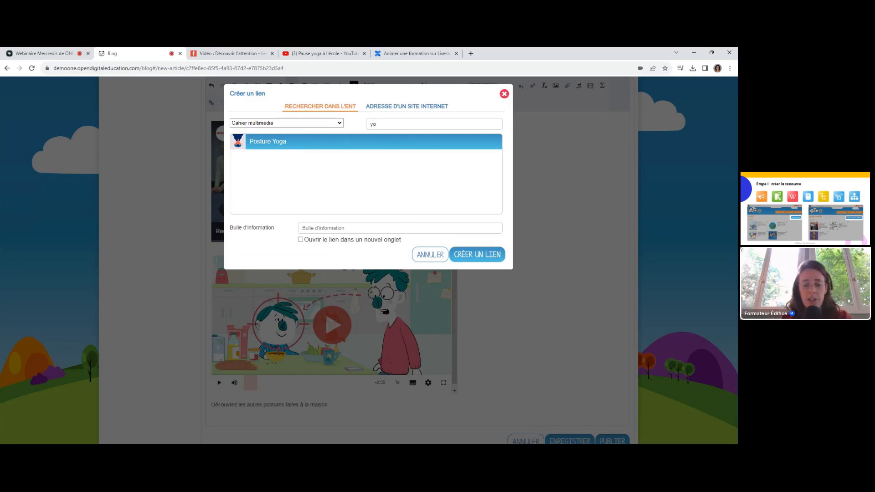
{"action": "type", "text": "C"}
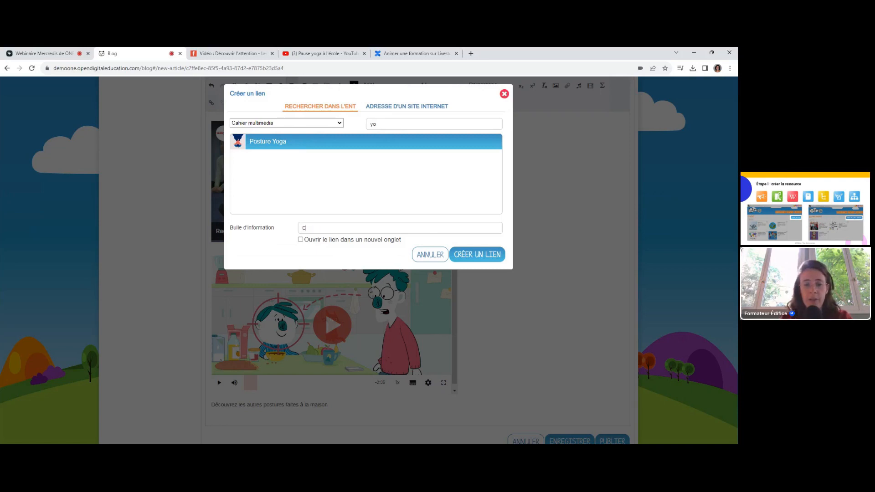
{"action": "type", "text": "ahier mul"}
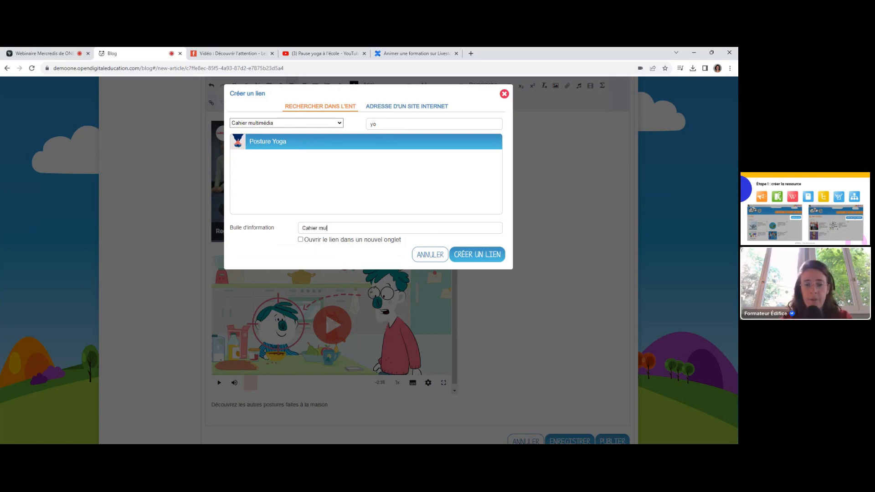
{"action": "type", "text": "timédai"}
{"action": "key", "text": "BackSpace"}
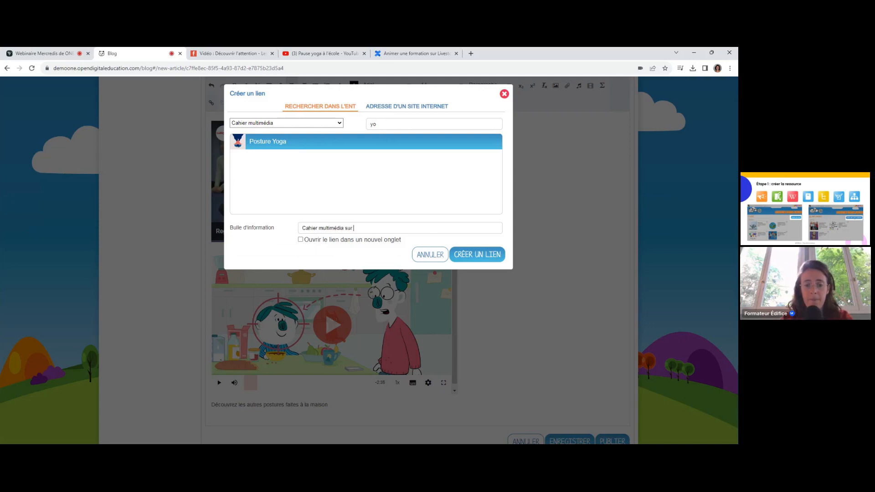
{"action": "type", "text": "ia sur les post"}
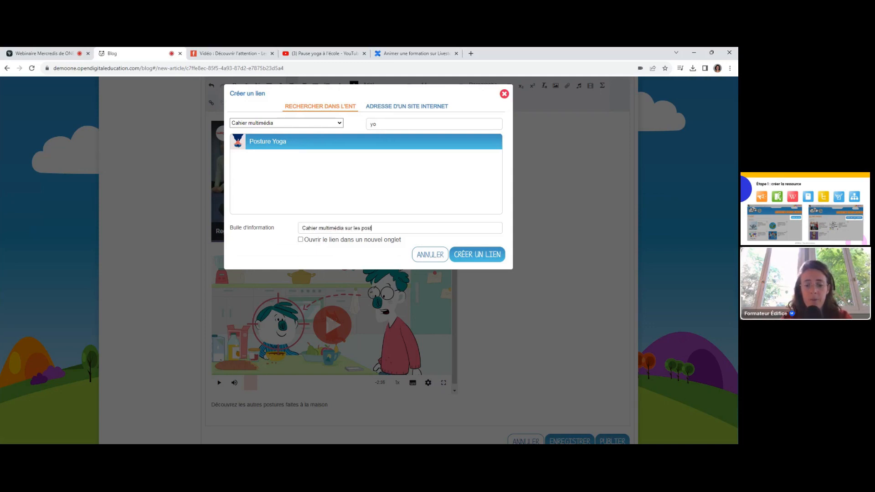
{"action": "type", "text": "ures"}
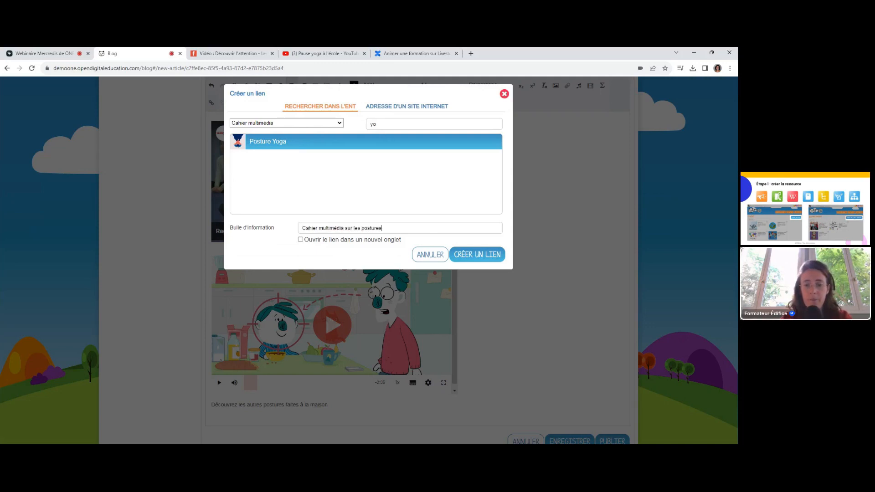
{"action": "left_click", "coordinate": [477, 254]}
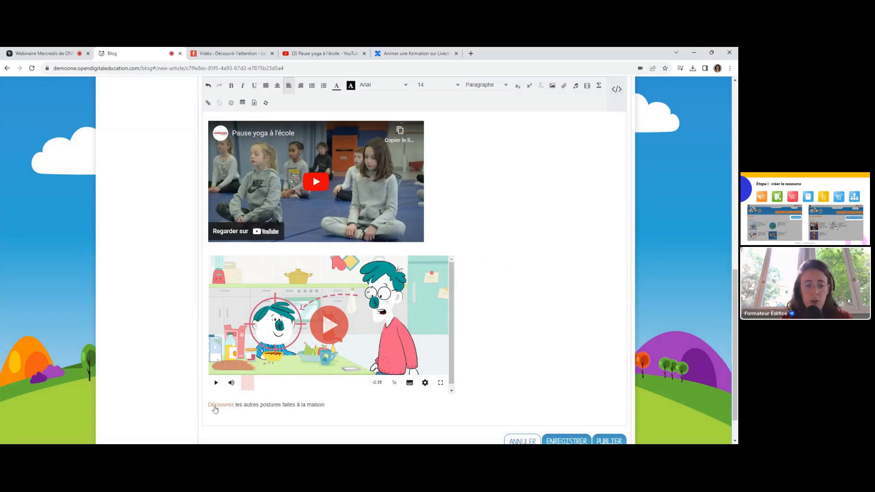
- Start a website link on the word "maison" and copy the address of the Les Fondamentaux page "Découvrir l'attention"
{"action": "double_click", "coordinate": [313, 406]}
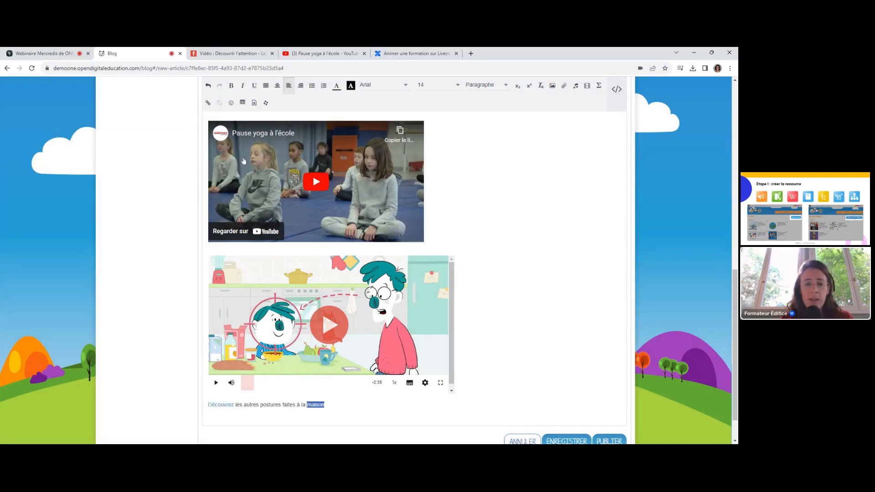
{"action": "left_click", "coordinate": [208, 103]}
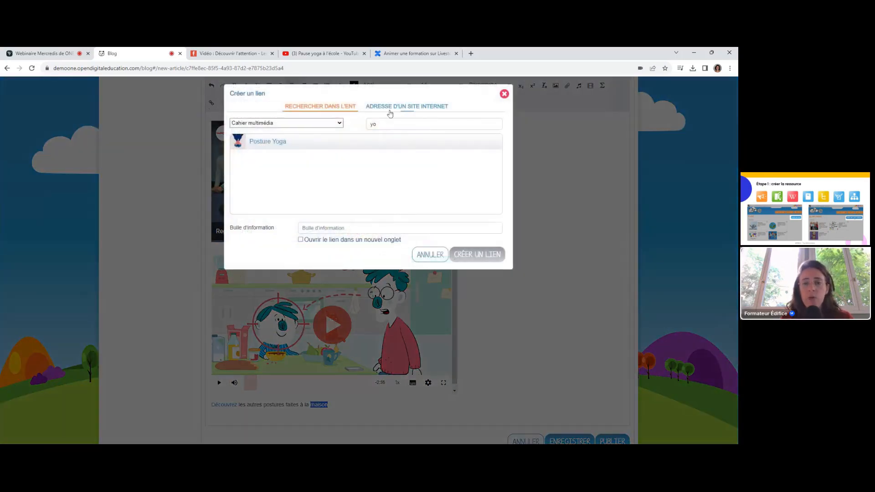
{"action": "left_click", "coordinate": [414, 110]}
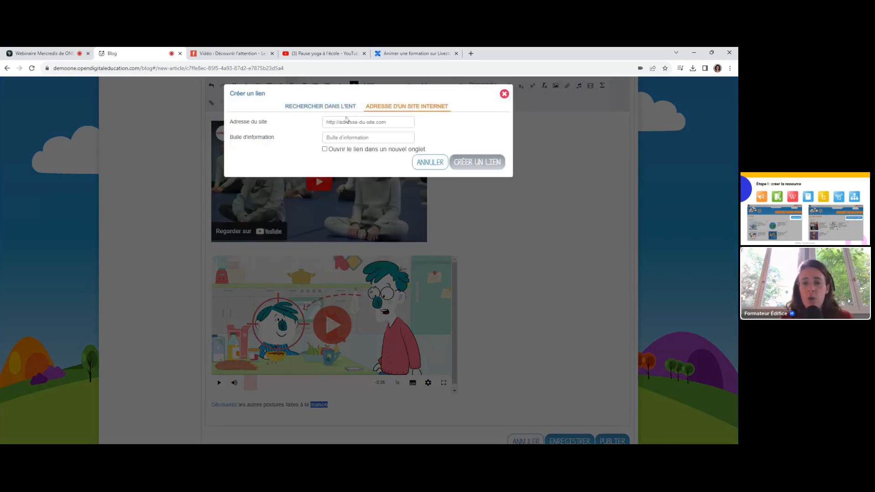
{"action": "left_click", "coordinate": [391, 121]}
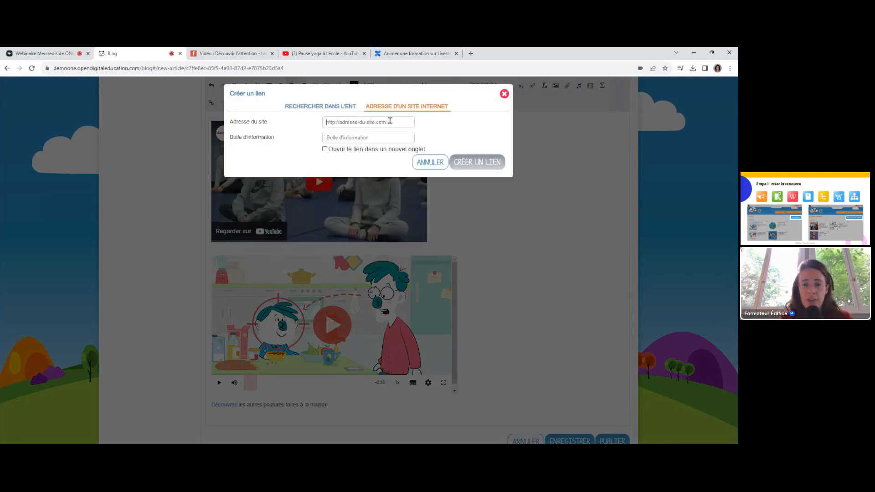
{"action": "left_click", "coordinate": [248, 53]}
{"action": "left_click", "coordinate": [251, 67]}
{"action": "key", "text": "ctrl+c"}
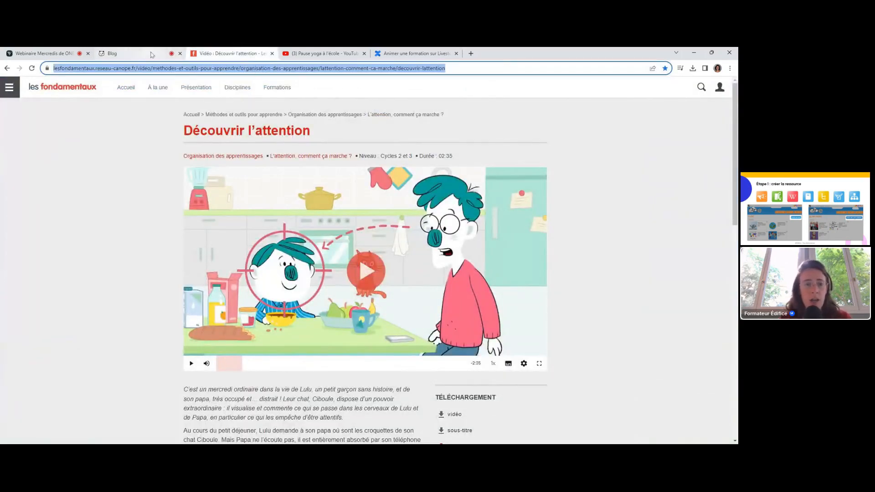
- Back in the blog post, paste the copied address, set the link to open in a new tab and create it
{"action": "left_click", "coordinate": [136, 53]}
{"action": "key", "text": "ctrl+v"}
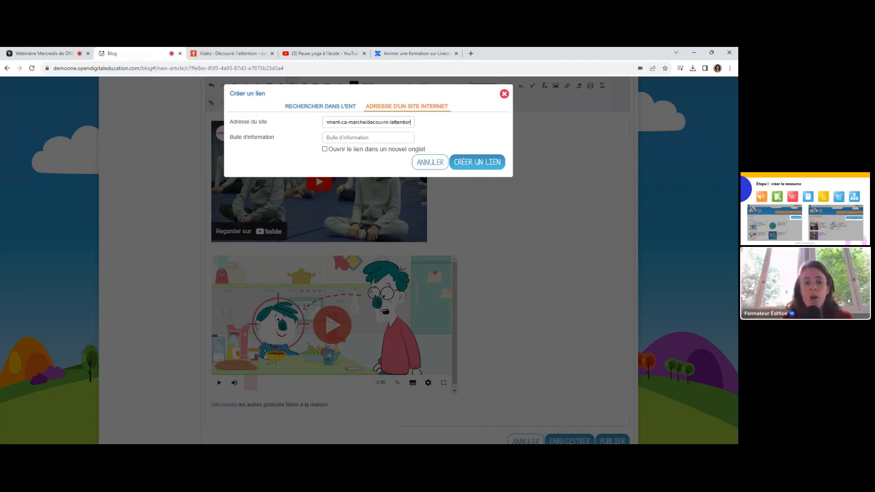
{"action": "left_click", "coordinate": [325, 150]}
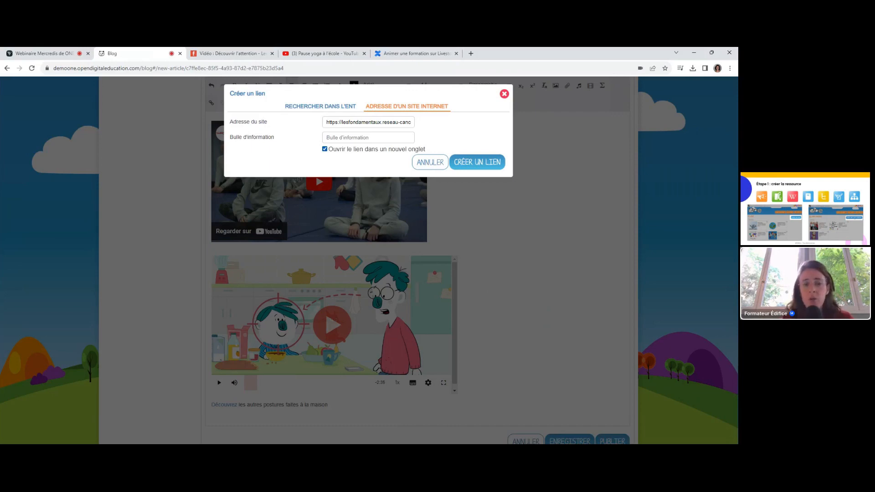
{"action": "left_click", "coordinate": [473, 163]}
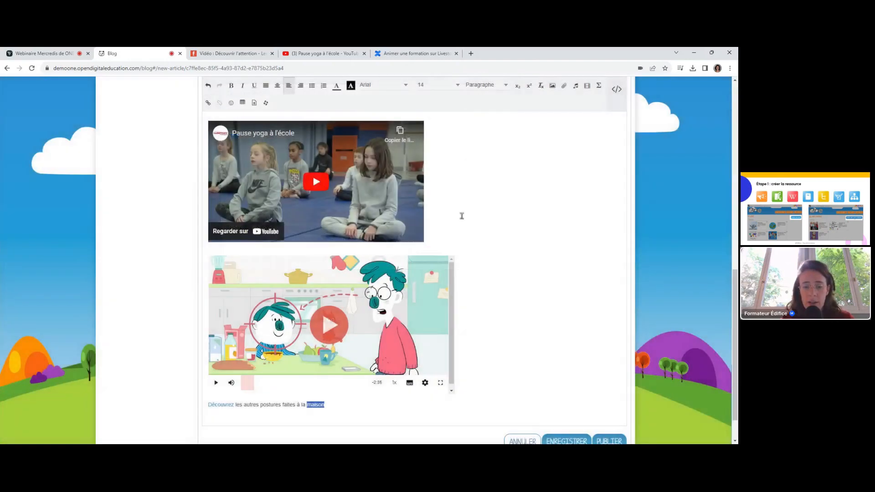
{"action": "left_click", "coordinate": [336, 404]}
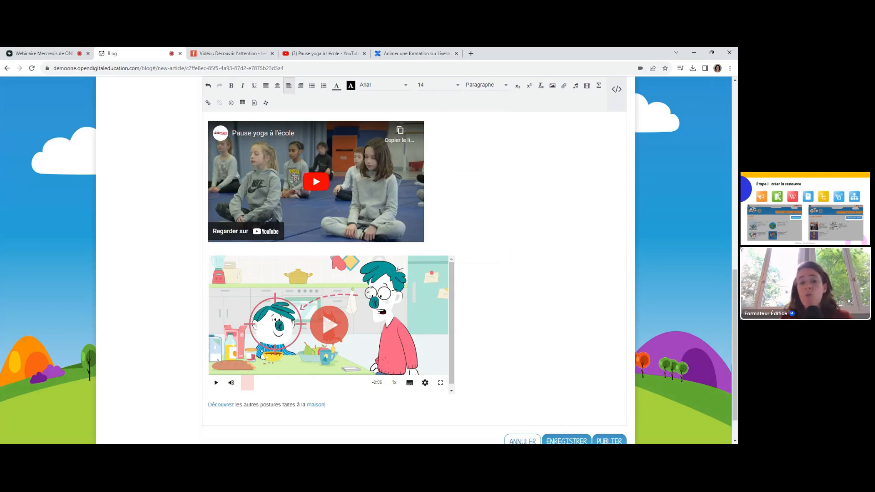
- Publish the "Première séance" post
{"action": "scroll", "coordinate": [491, 198], "scroll_direction": "up", "scroll_amount": 2}
{"action": "scroll", "coordinate": [491, 198], "scroll_direction": "down", "scroll_amount": 3}
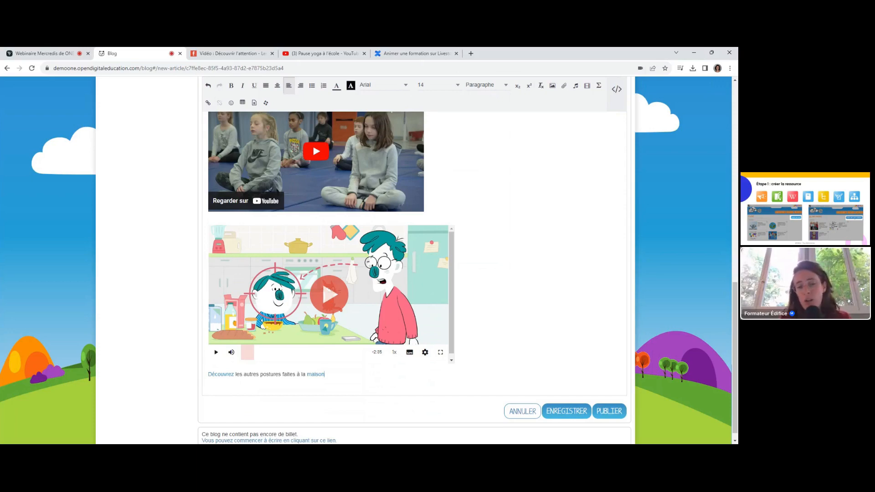
{"action": "scroll", "coordinate": [414, 273], "scroll_direction": "down", "scroll_amount": 1}
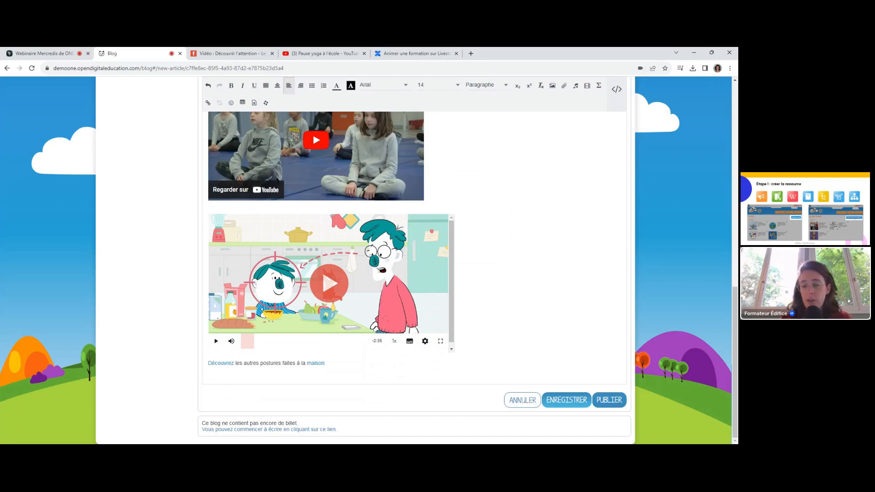
{"action": "left_click", "coordinate": [615, 403]}
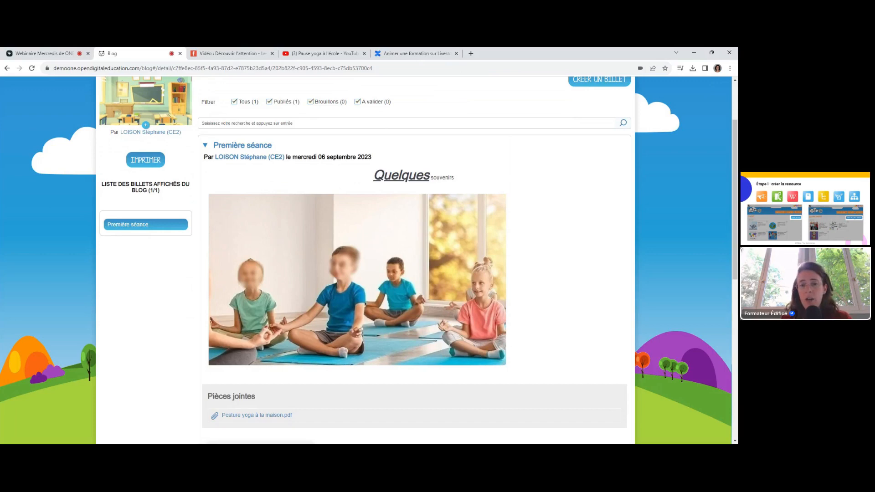
- Return to the ONE home page and open the Blog application from the list of apps
{"action": "scroll", "coordinate": [369, 260], "scroll_direction": "up", "scroll_amount": 2}
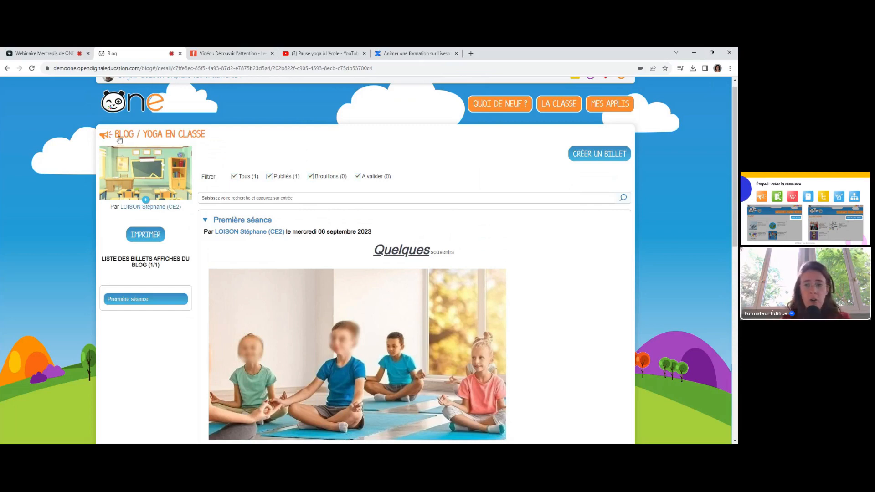
{"action": "left_click", "coordinate": [153, 103]}
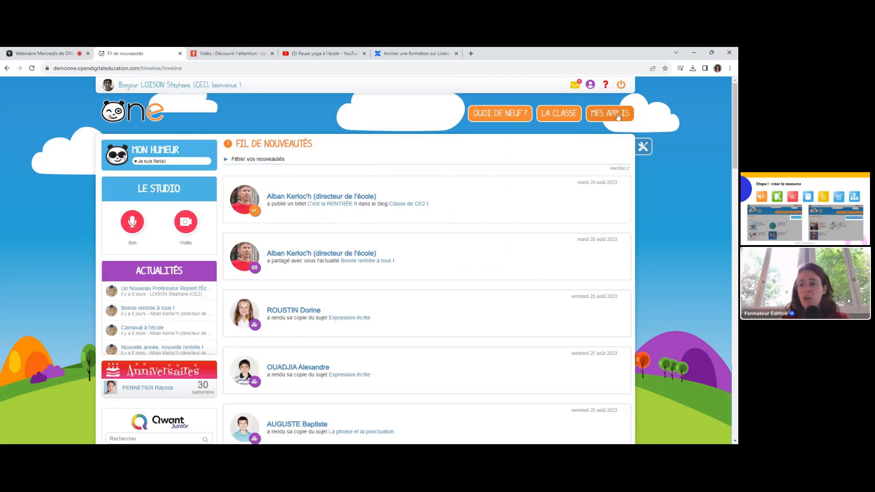
{"action": "left_click", "coordinate": [620, 116]}
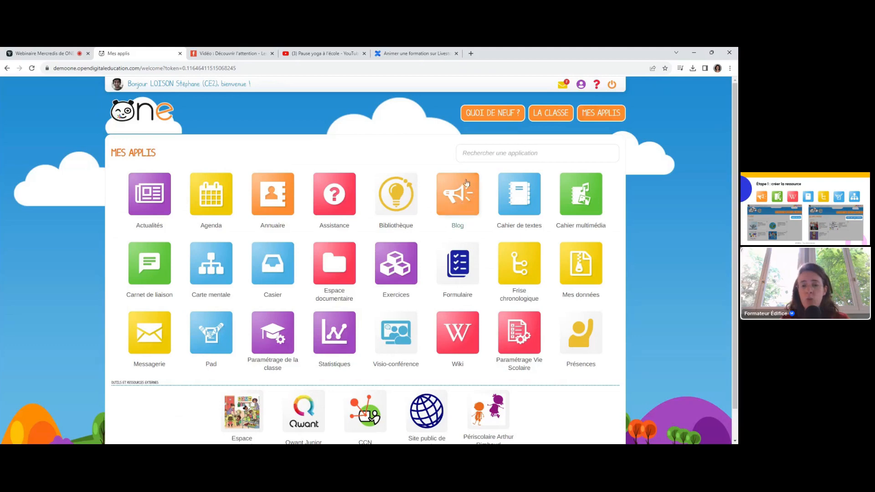
{"action": "left_click", "coordinate": [454, 199]}
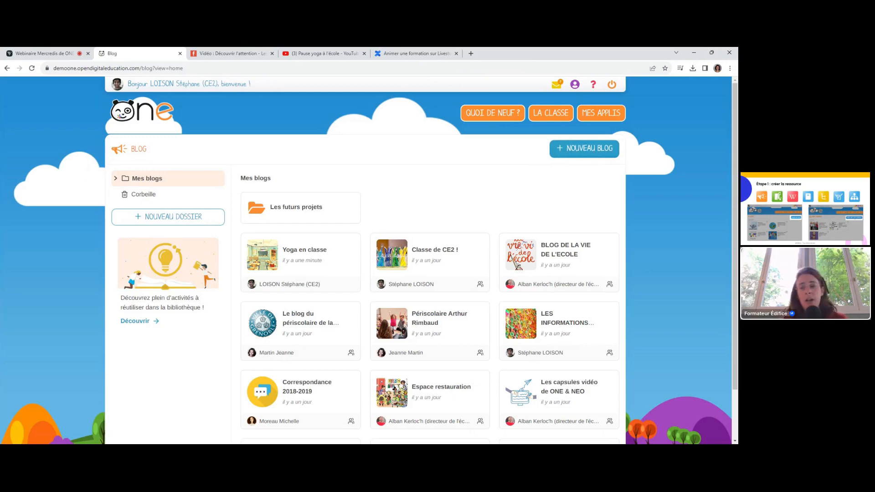
- Show the blank new blog form and cancel it, and open the existing "Yoga en classe" blog
{"action": "left_click", "coordinate": [588, 154]}
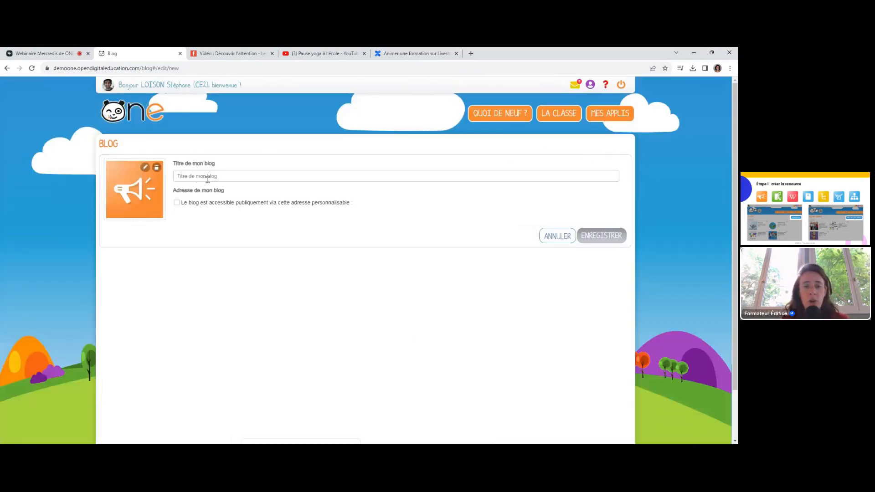
{"action": "left_click", "coordinate": [546, 237]}
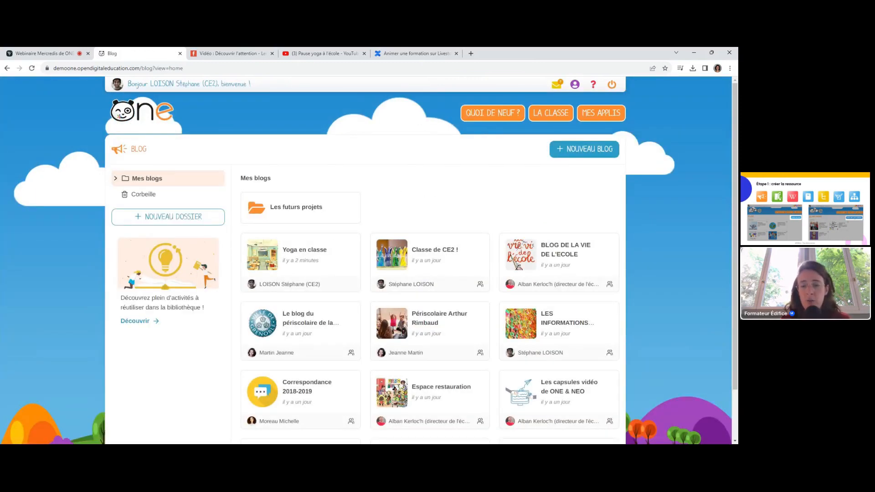
{"action": "scroll", "coordinate": [403, 197], "scroll_direction": "down", "scroll_amount": 1}
{"action": "scroll", "coordinate": [403, 260], "scroll_direction": "down", "scroll_amount": 1}
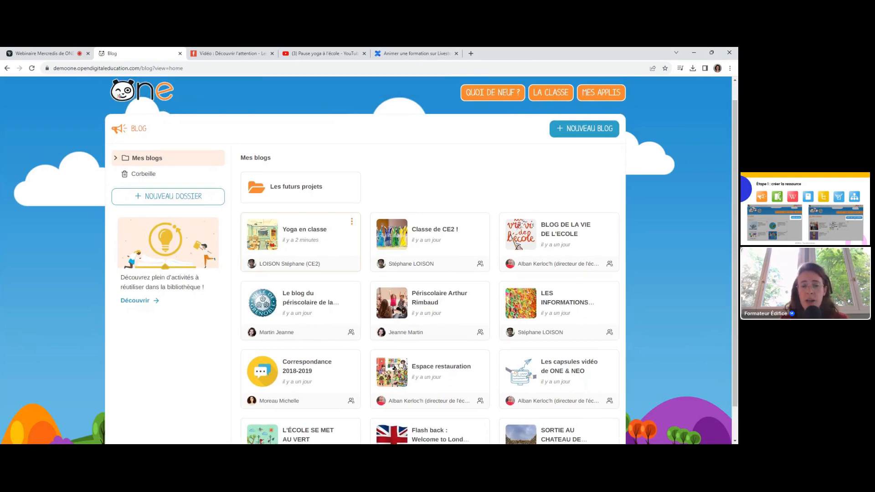
{"action": "left_click", "coordinate": [324, 245]}
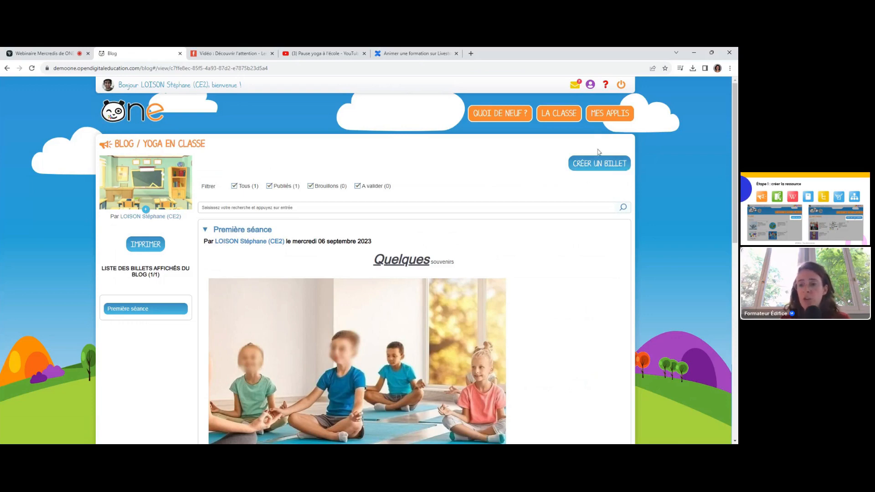
- Start a new blank post in the "Yoga en classe" blog and discard it without saving
{"action": "left_click", "coordinate": [605, 167]}
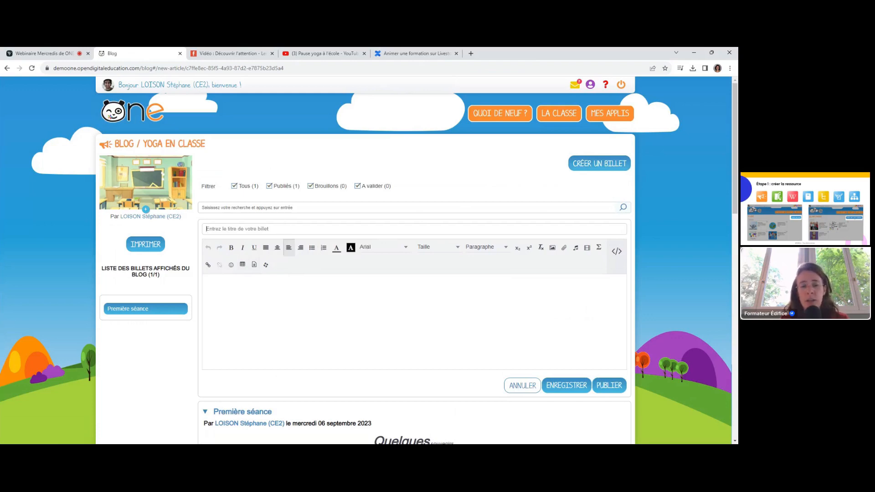
{"action": "left_click", "coordinate": [237, 282]}
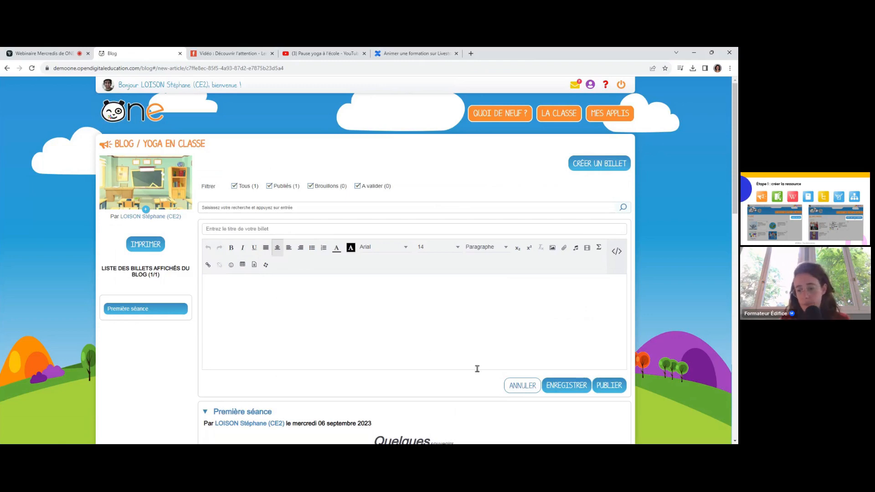
{"action": "left_click", "coordinate": [525, 387]}
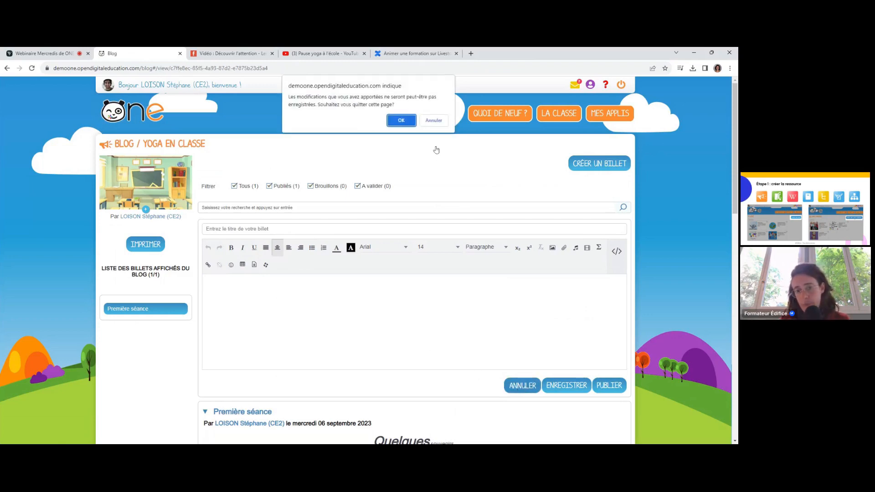
{"action": "left_click", "coordinate": [411, 121]}
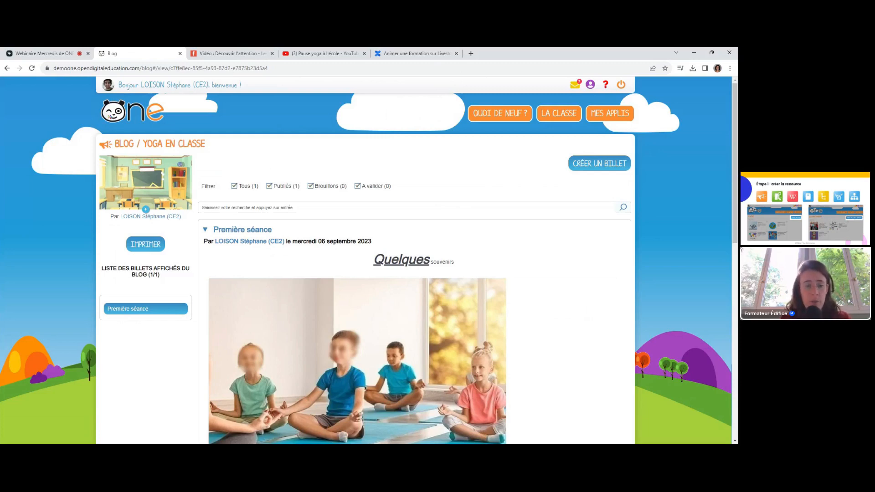
- Return to the list of blogs and open the sharing settings of the "Yoga en classe" blog
{"action": "left_click", "coordinate": [126, 146]}
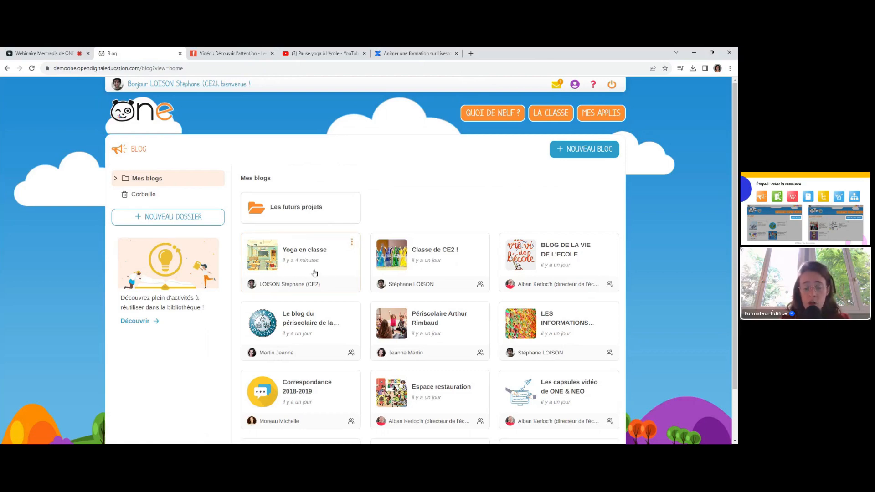
{"action": "left_click", "coordinate": [354, 242]}
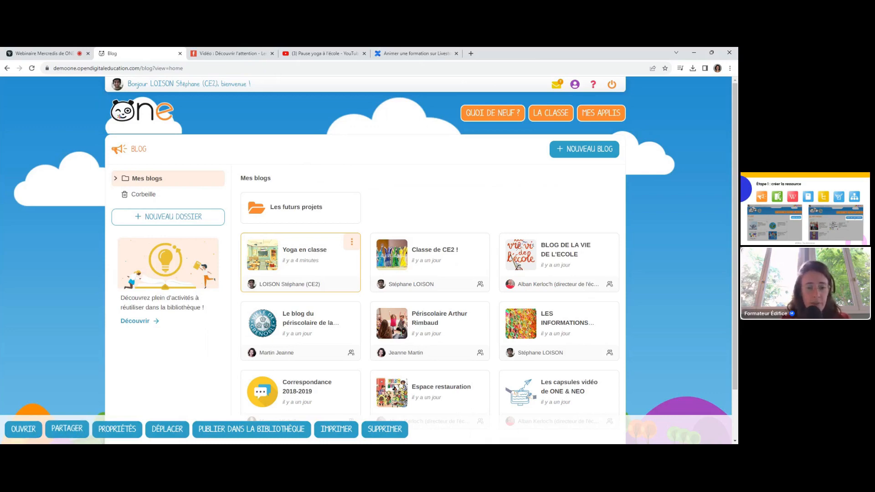
{"action": "left_click", "coordinate": [81, 432]}
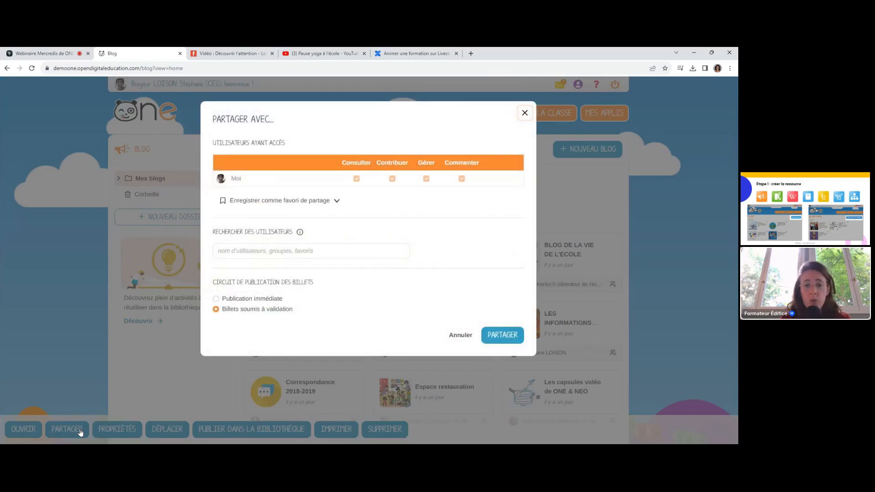
{"action": "left_click", "coordinate": [524, 113]}
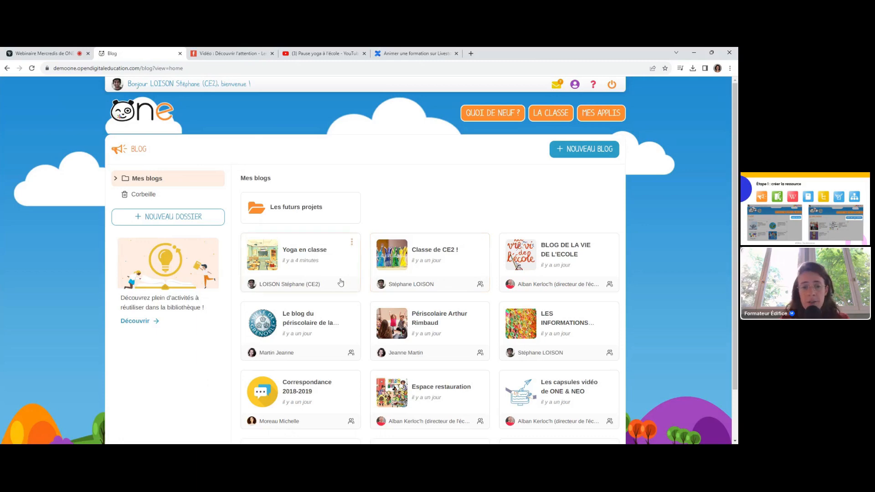
{"action": "left_click", "coordinate": [352, 247]}
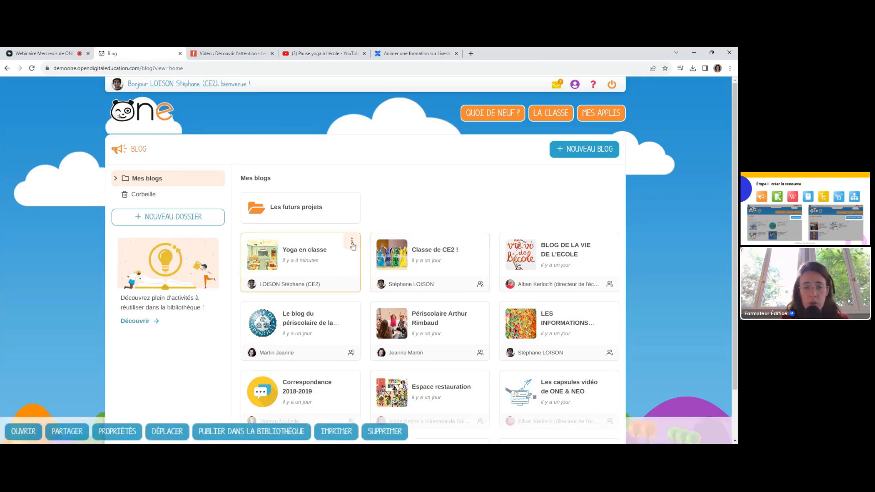
{"action": "left_click", "coordinate": [76, 430]}
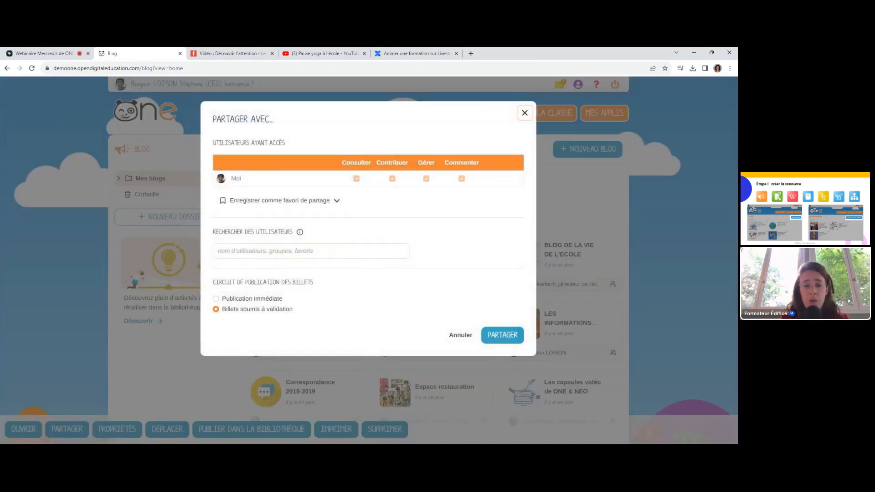
- Search the users for "ce2" and add the teacher's CE2 parents group and CE2 pupils group to the blog's sharing list
{"action": "left_click", "coordinate": [266, 250]}
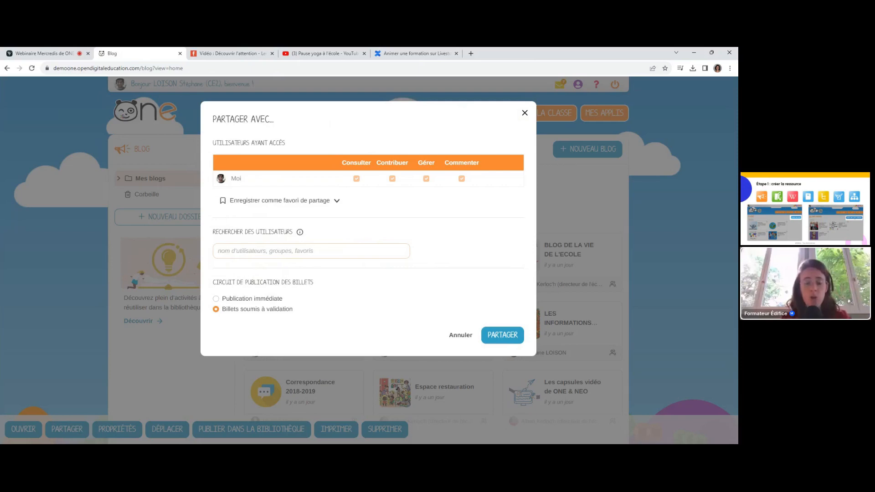
{"action": "type", "text": "cee"}
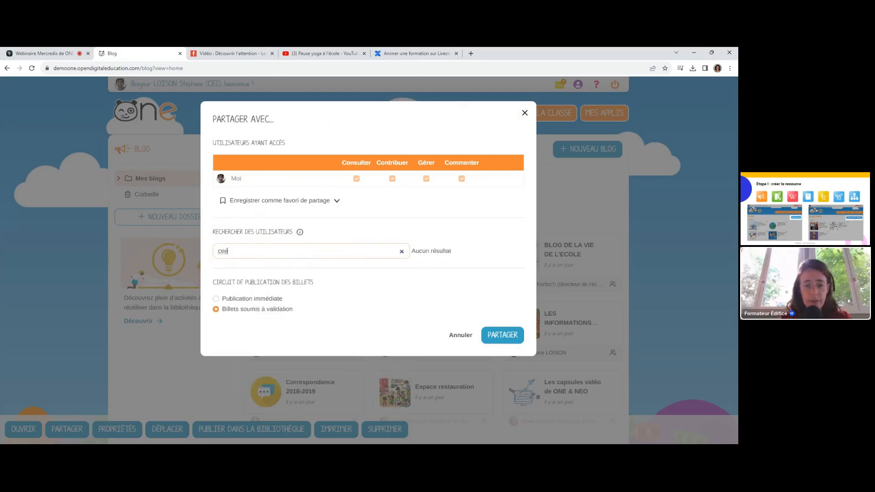
{"action": "key", "text": "BackSpace"}
{"action": "type", "text": "2"}
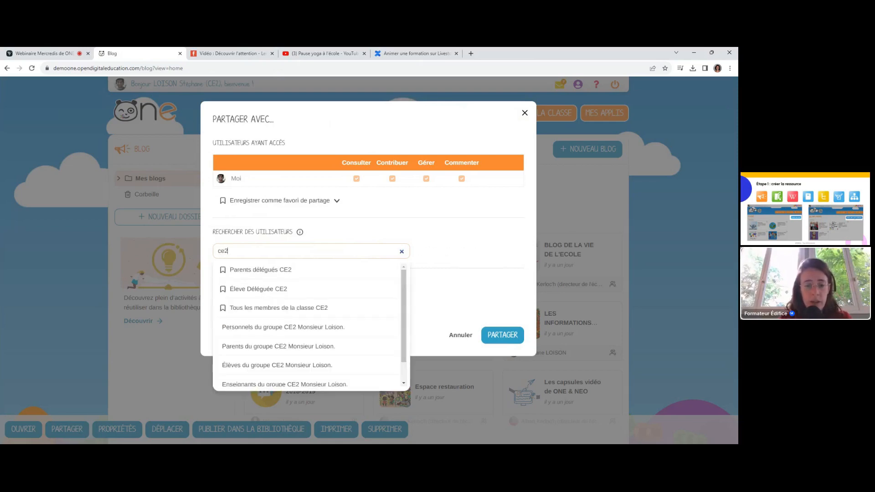
{"action": "left_click", "coordinate": [270, 347]}
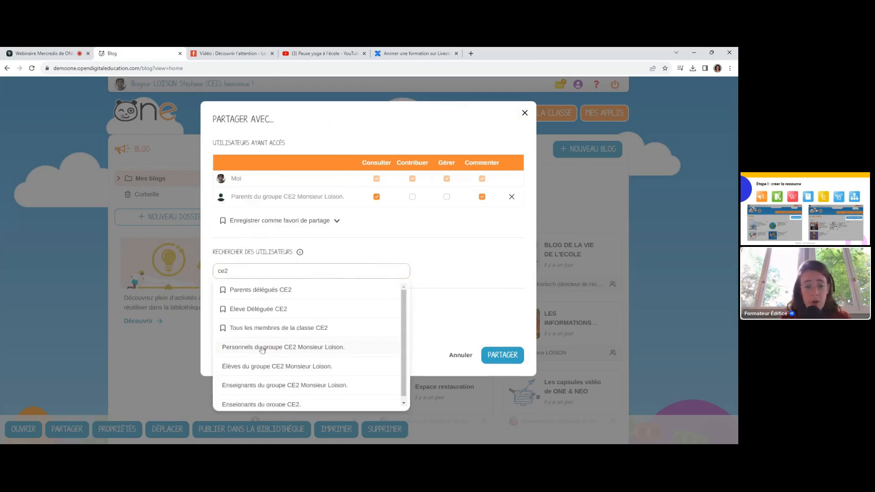
{"action": "left_click", "coordinate": [282, 366]}
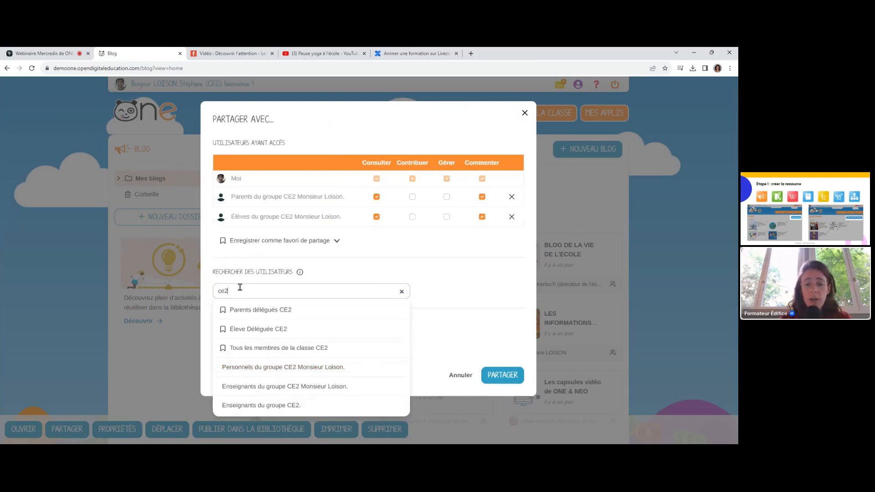
- Search for the colleague by first name, add her to the blog's sharing list and clear the search
{"action": "key", "text": "BackSpace"}
{"action": "key", "text": "BackSpace"}
{"action": "key", "text": "BackSpace"}
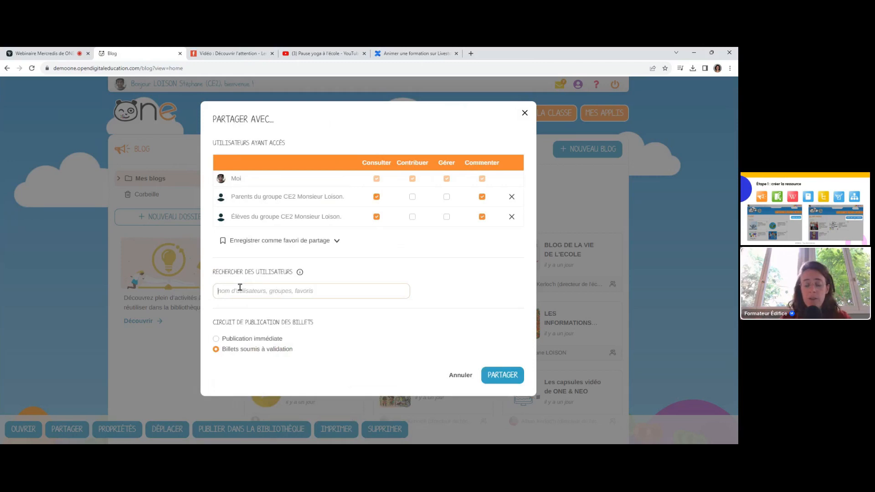
{"action": "type", "text": "sulvi"}
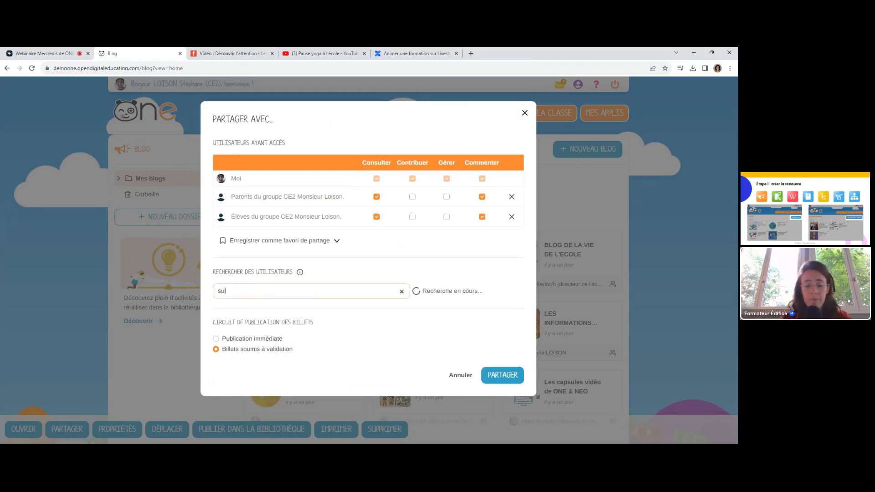
{"action": "key", "text": "BackSpace"}
{"action": "key", "text": "BackSpace"}
{"action": "key", "text": "BackSpace"}
{"action": "key", "text": "BackSpace"}
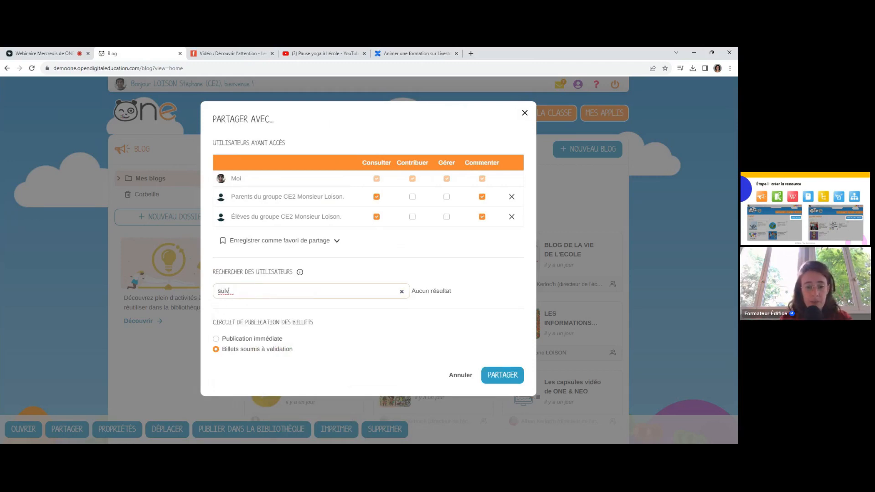
{"action": "type", "text": "yl"}
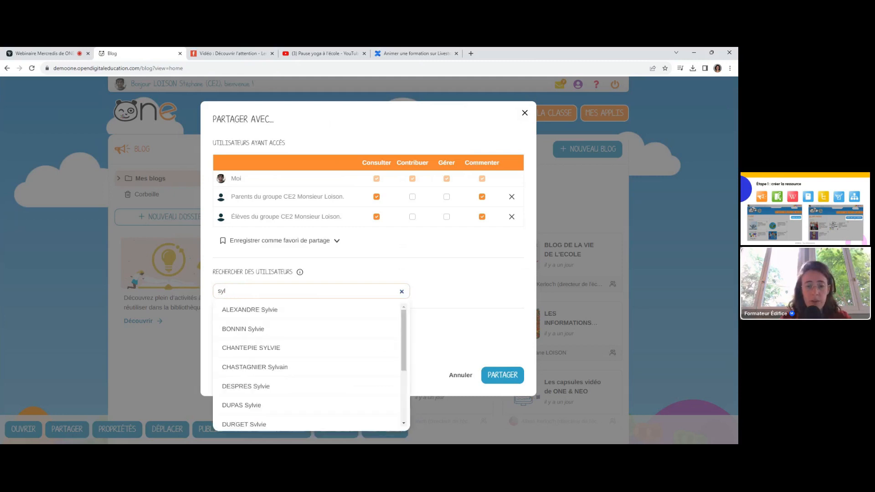
{"action": "type", "text": "vie"}
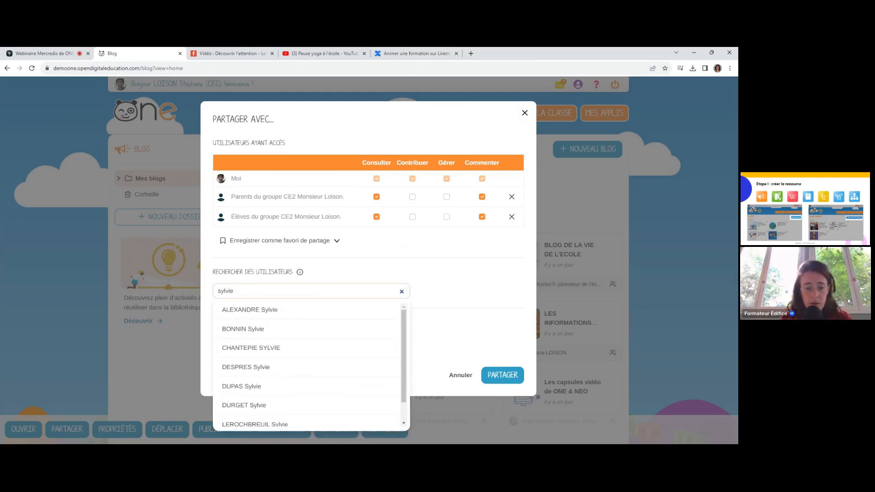
{"action": "left_click", "coordinate": [280, 405]}
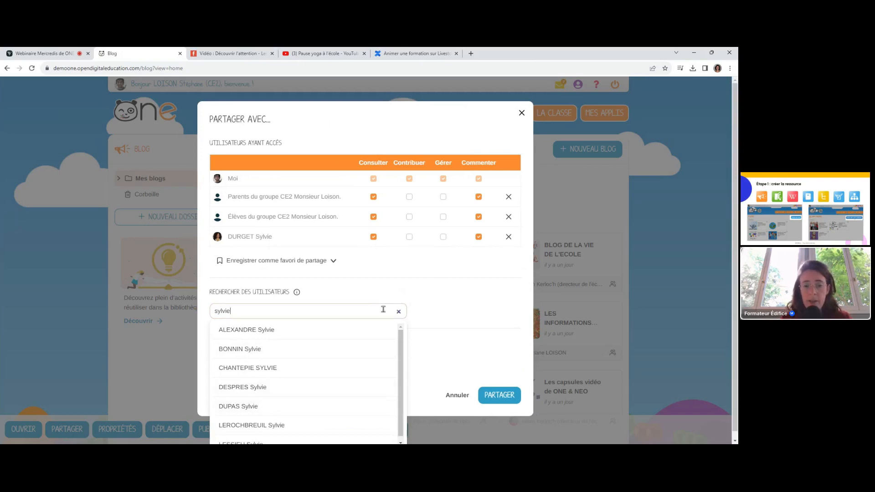
{"action": "left_click", "coordinate": [399, 312]}
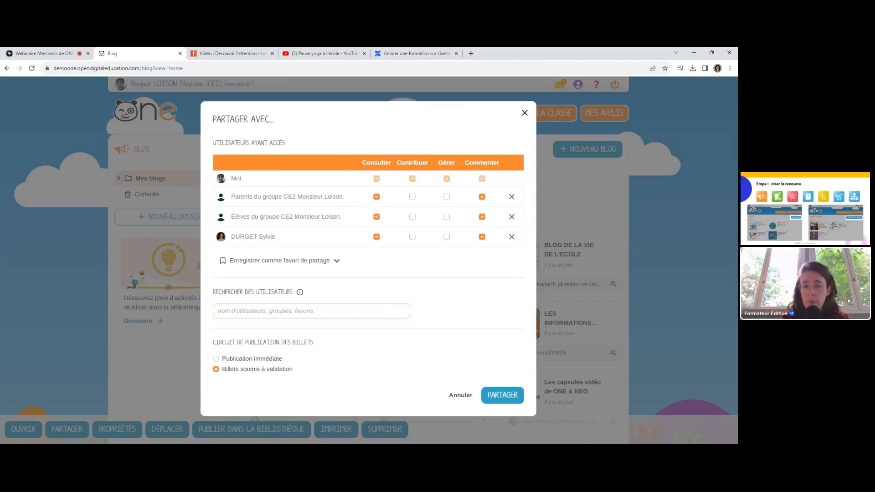
- Grant the CE2 pupils group the "Contribuer" right and the added colleague the "Gérer" right
{"action": "left_click", "coordinate": [413, 218]}
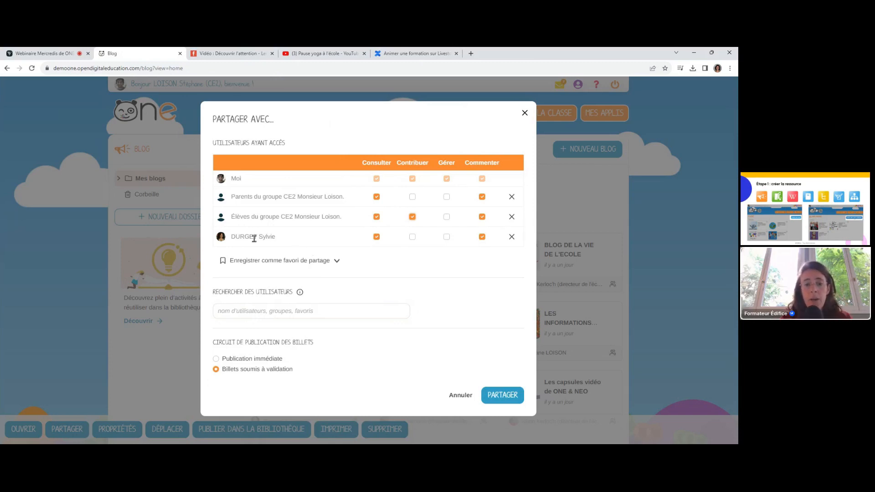
{"action": "left_click", "coordinate": [447, 236]}
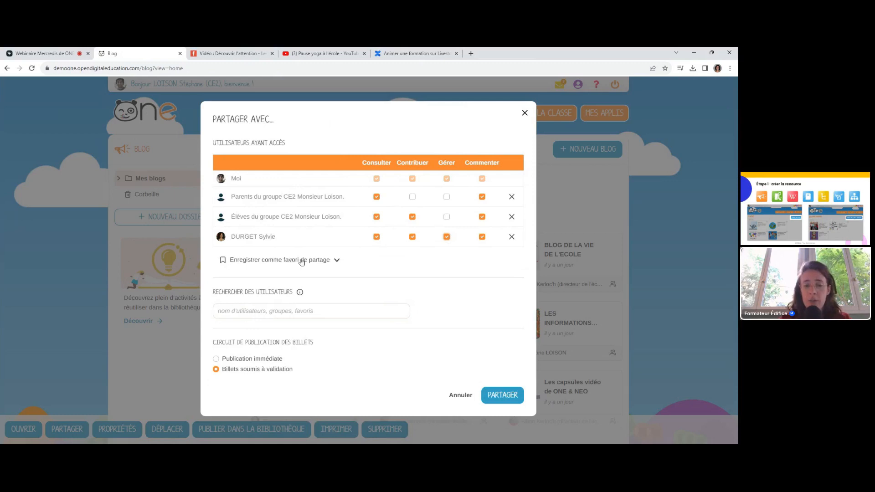
- Save the current sharing list as a sharing favourite named "Classe CE2 parents + élèves"
{"action": "left_click", "coordinate": [317, 261]}
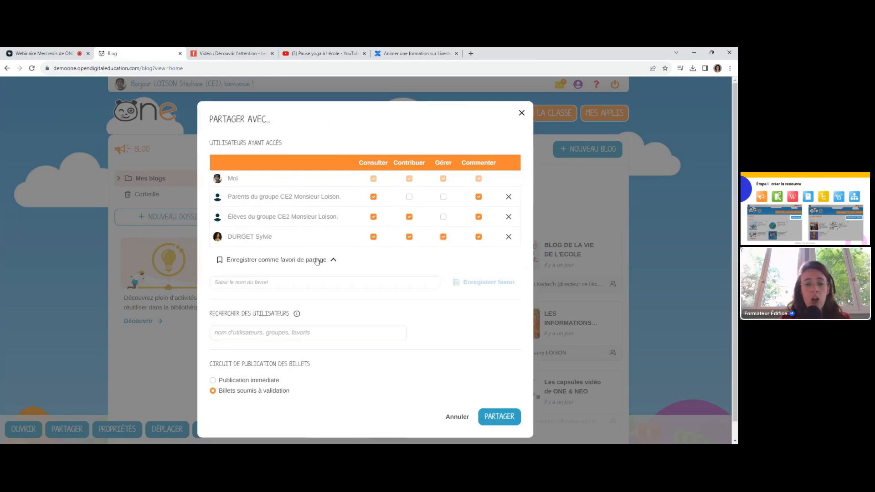
{"action": "left_click", "coordinate": [250, 282]}
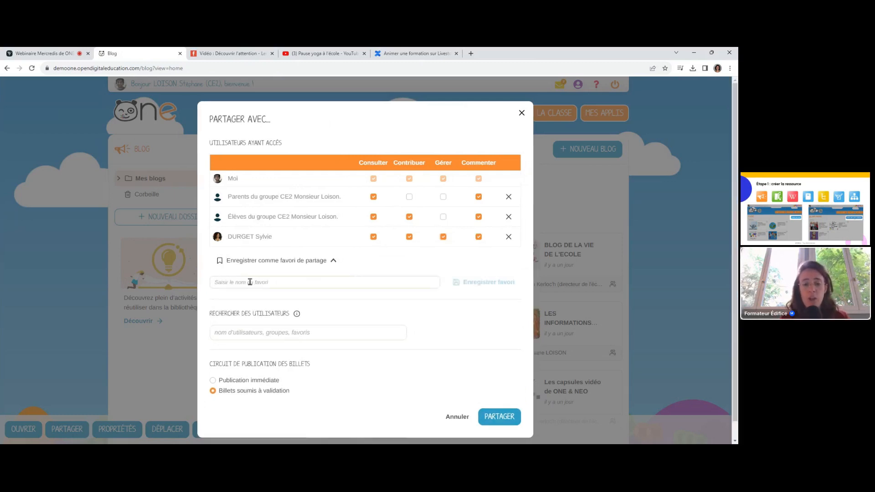
{"action": "type", "text": "C"}
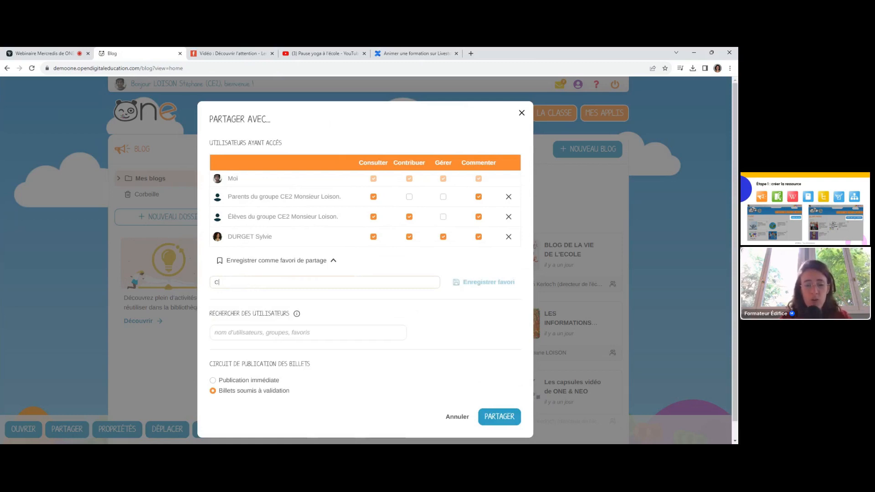
{"action": "type", "text": "lasse CE2 "}
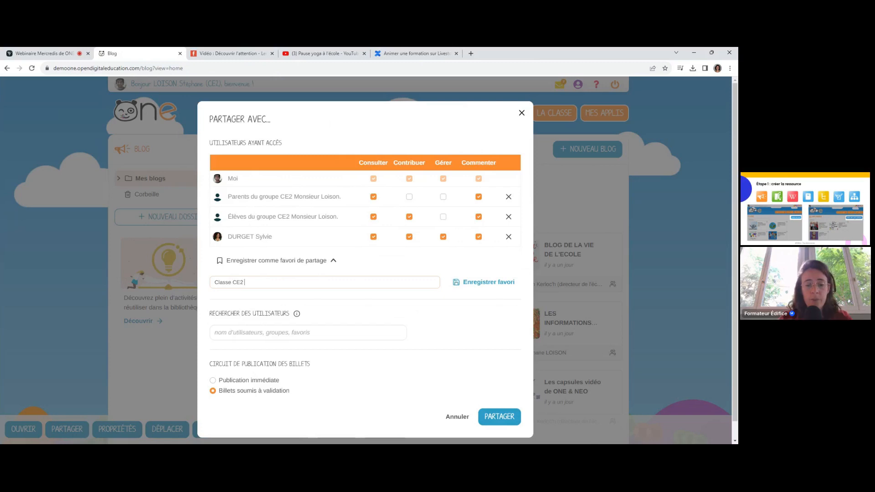
{"action": "type", "text": "parent"}
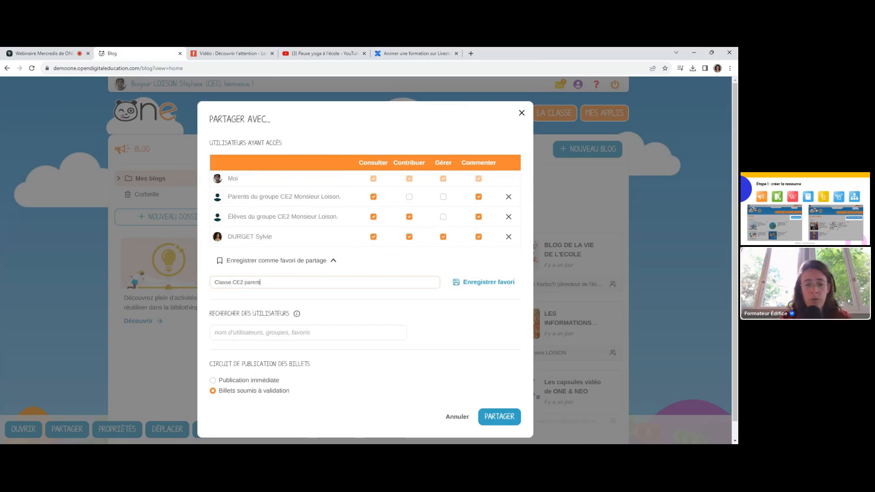
{"action": "type", "text": "s + élèves"}
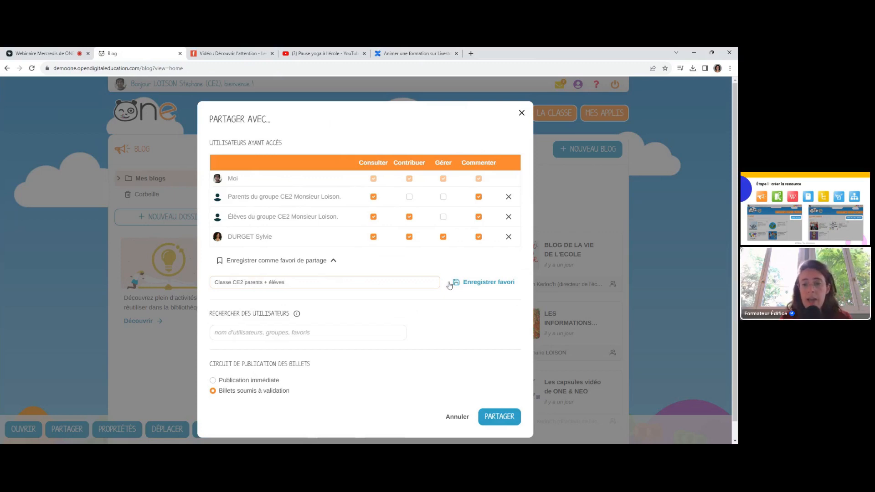
{"action": "left_click", "coordinate": [493, 285]}
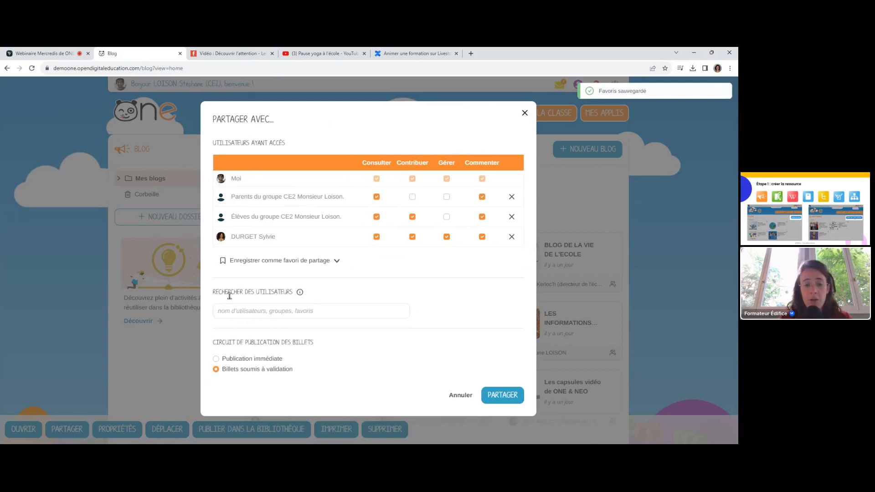
- Search the users for "classe ce2" to check the saved sharing favourite, and clear the search
{"action": "left_click", "coordinate": [254, 308]}
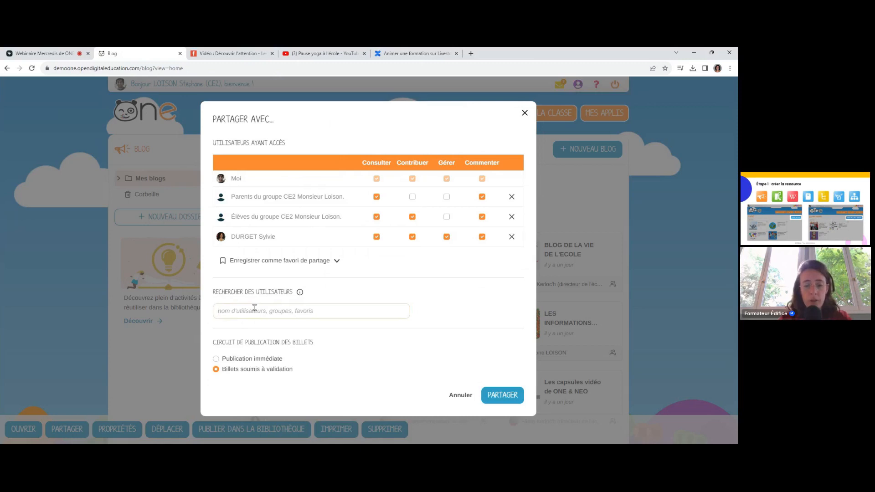
{"action": "type", "text": "classe c"}
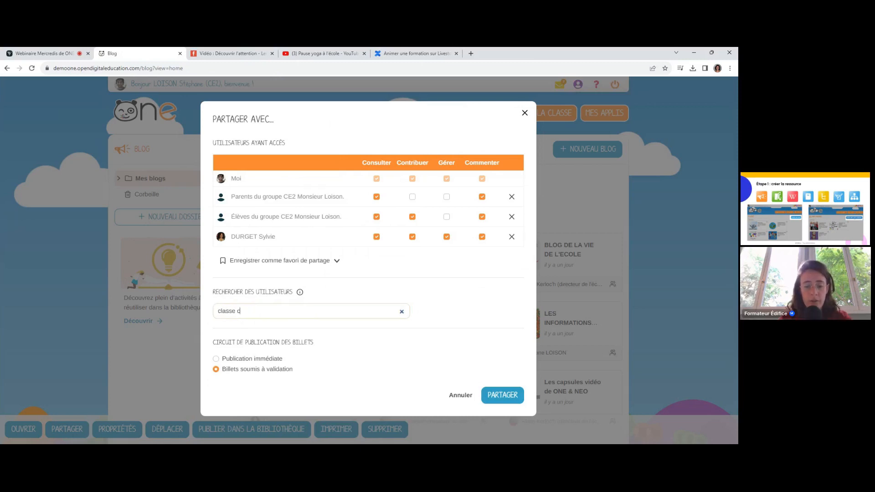
{"action": "type", "text": "e2"}
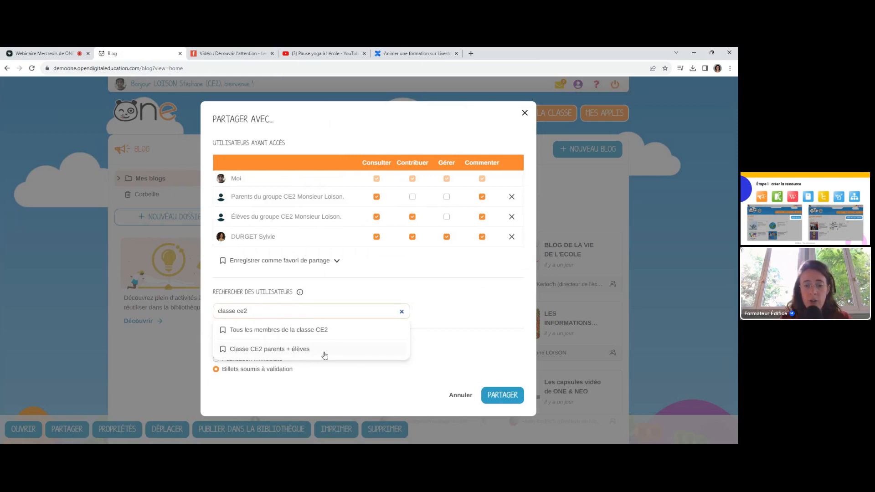
{"action": "left_click", "coordinate": [402, 312]}
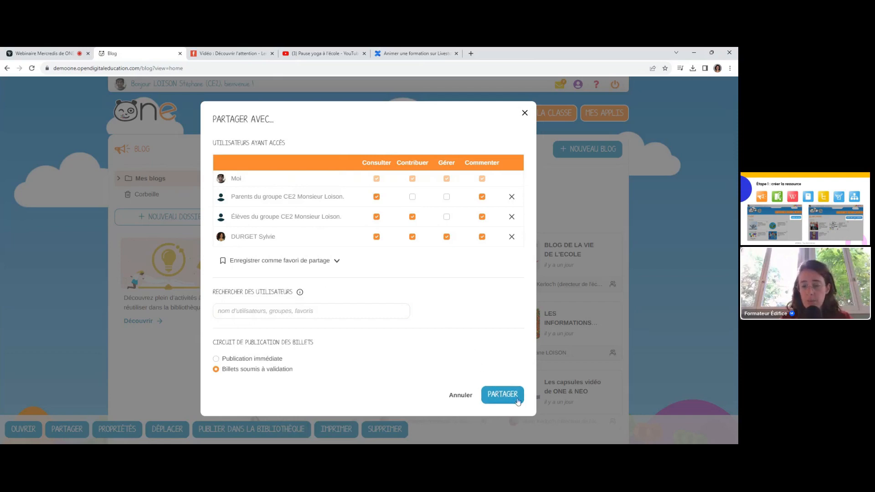
- Confirm the blog's sharing with the listed users, and reopen the sharing settings of "Yoga en classe" to check the granted rights
{"action": "left_click", "coordinate": [503, 394]}
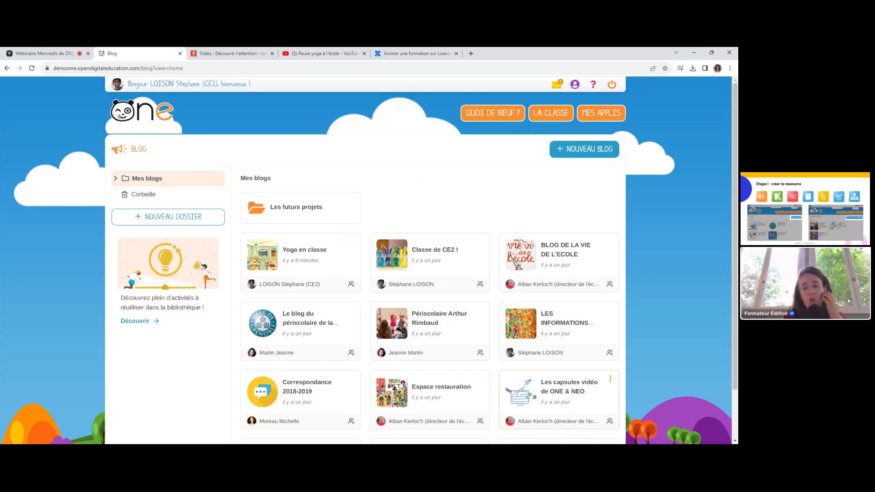
{"action": "mouse_move", "coordinate": [355, 244]}
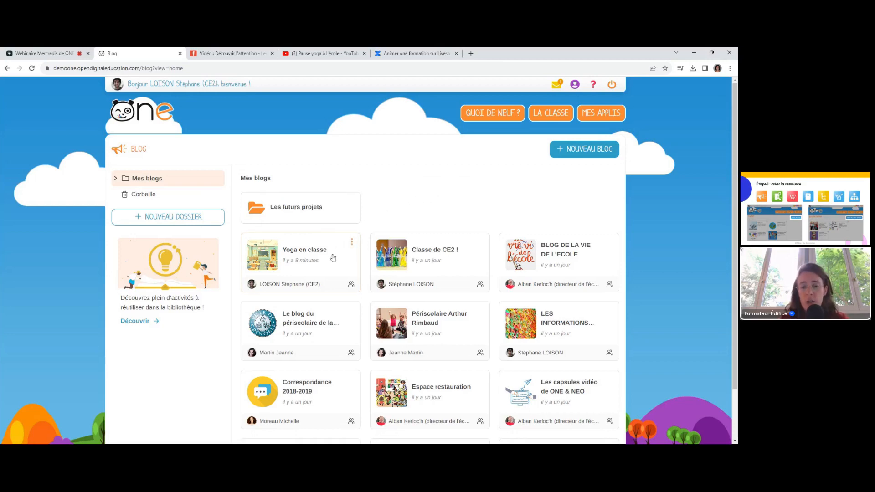
{"action": "left_click", "coordinate": [354, 247]}
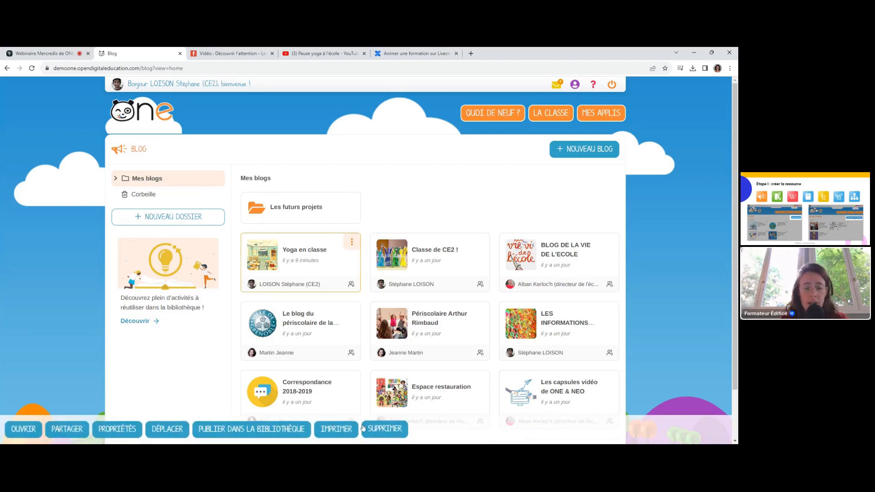
{"action": "left_click", "coordinate": [68, 429]}
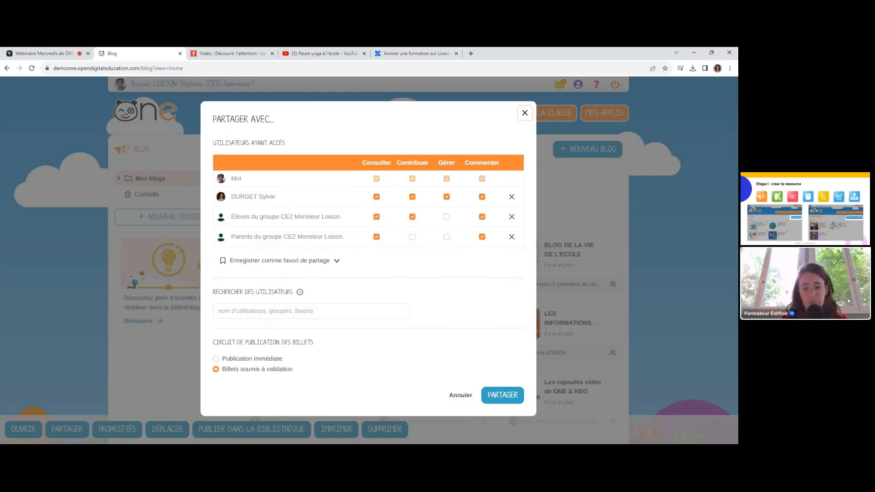
{"action": "left_click", "coordinate": [524, 114]}
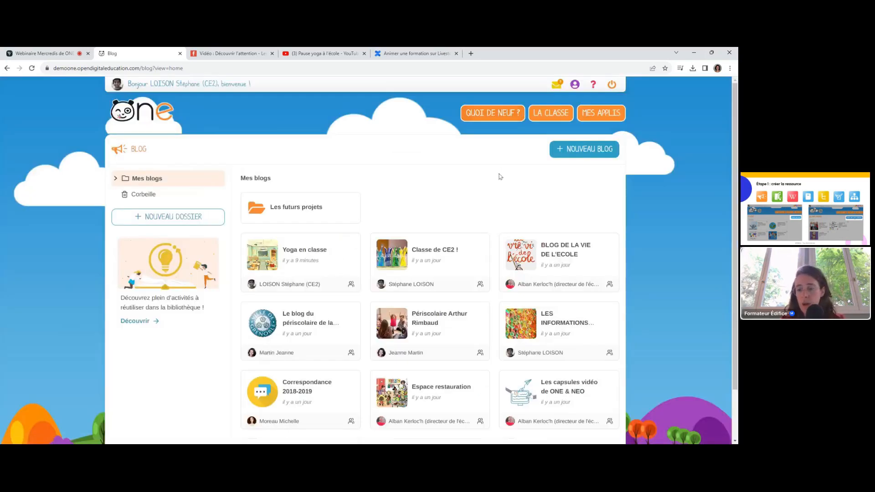
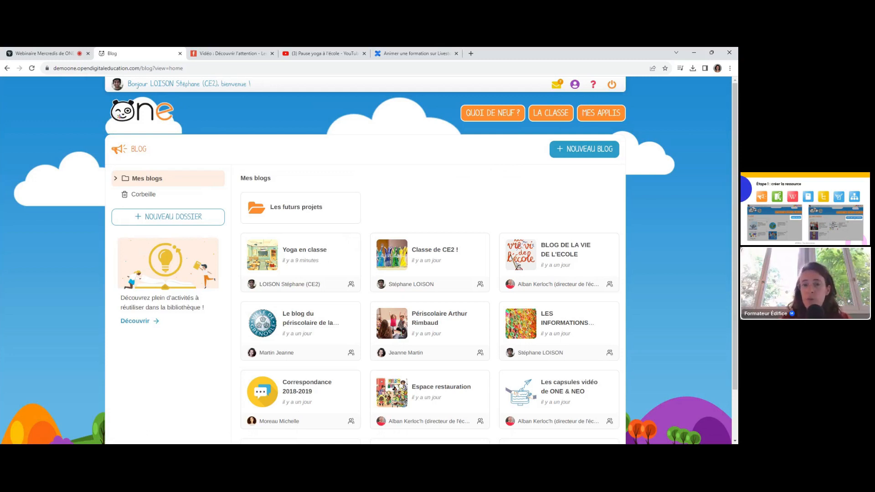
- Sign out of the teacher's account and sign in with the pupil's username
{"action": "left_click", "coordinate": [612, 86]}
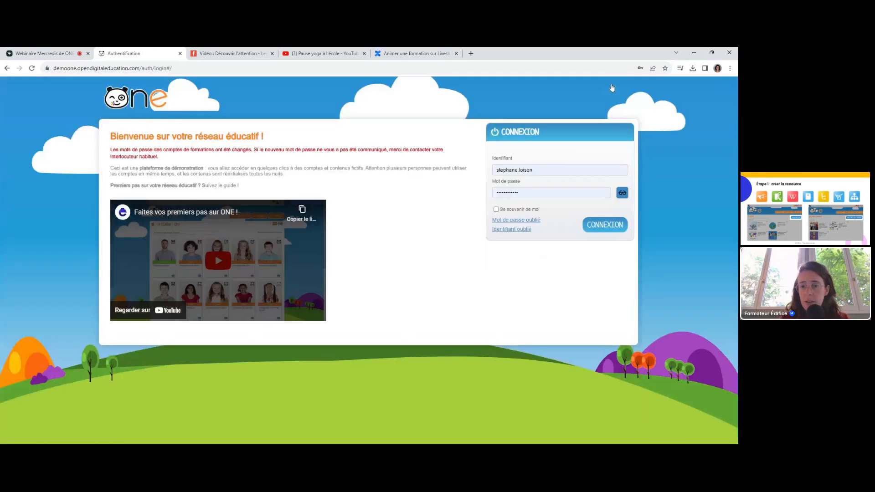
{"action": "double_click", "coordinate": [525, 166]}
{"action": "type", "text": "sluc"}
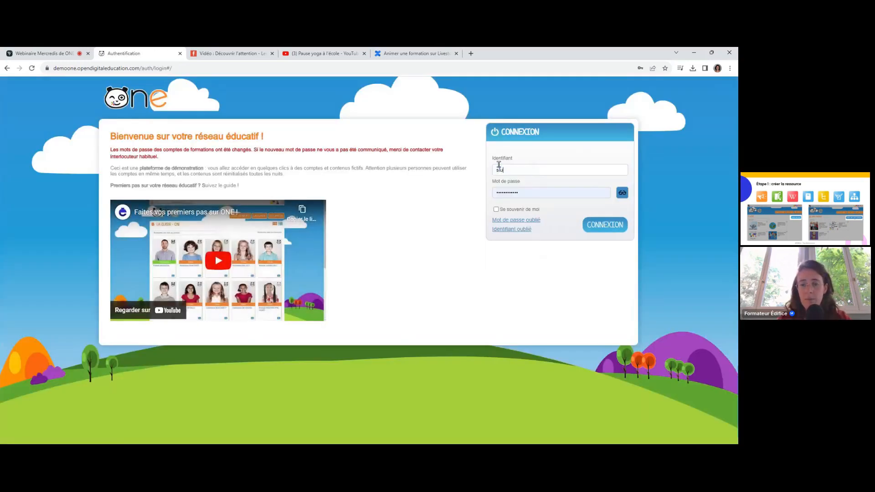
{"action": "key", "text": "BackSpace"}
{"action": "key", "text": "BackSpace"}
{"action": "key", "text": "BackSpace"}
{"action": "key", "text": "BackSpace"}
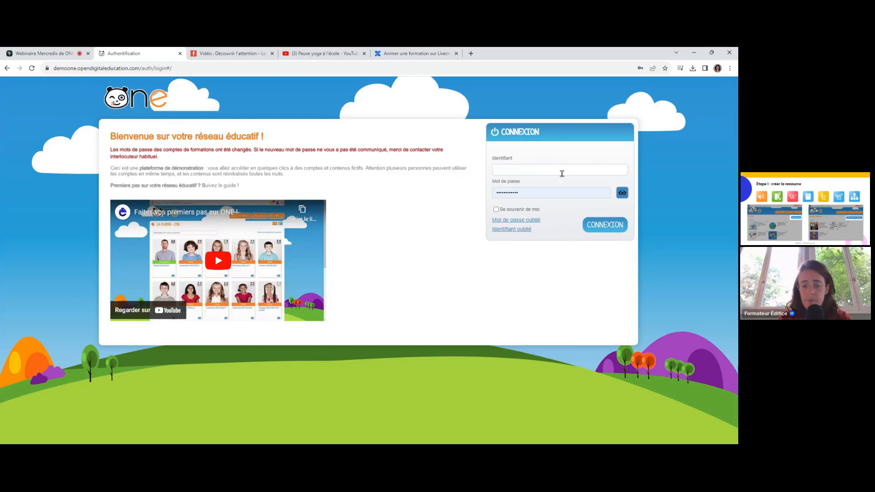
{"action": "type", "text": "luci"}
{"action": "left_click", "coordinate": [563, 176]}
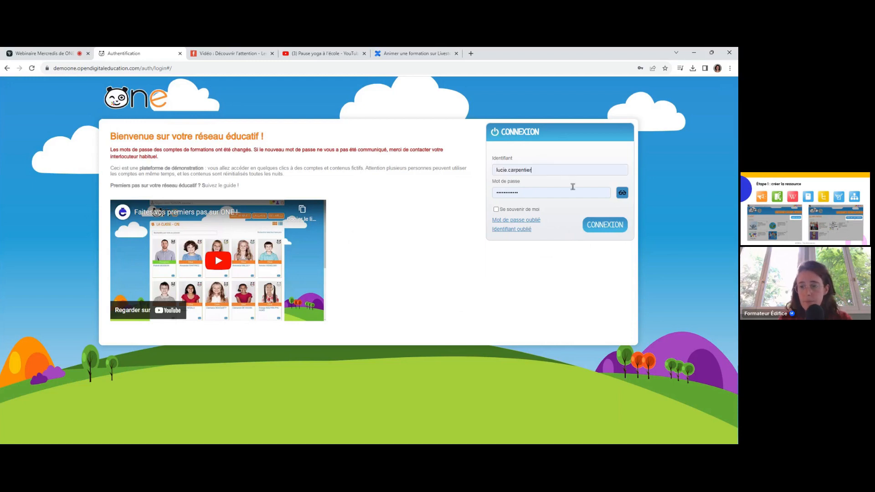
{"action": "left_click", "coordinate": [604, 227]}
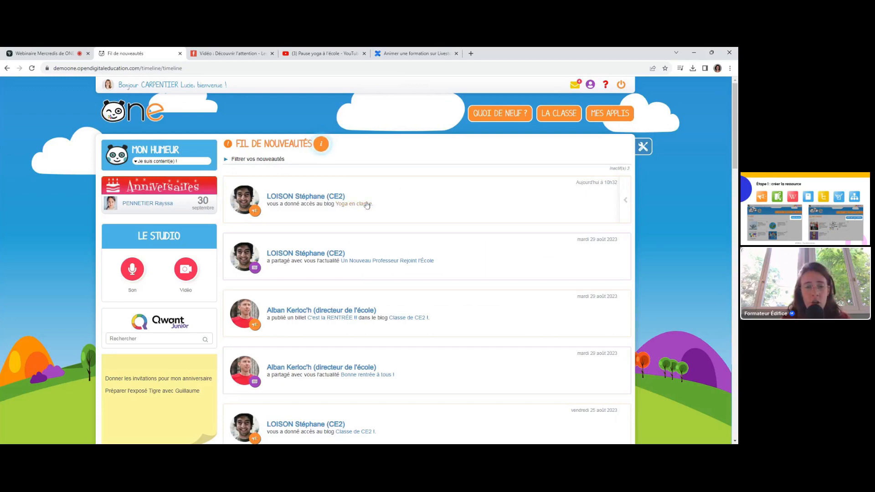
- Open the shared blog "Yoga en classe" from the news feed and look through its post "Première séance"
{"action": "left_click", "coordinate": [367, 205]}
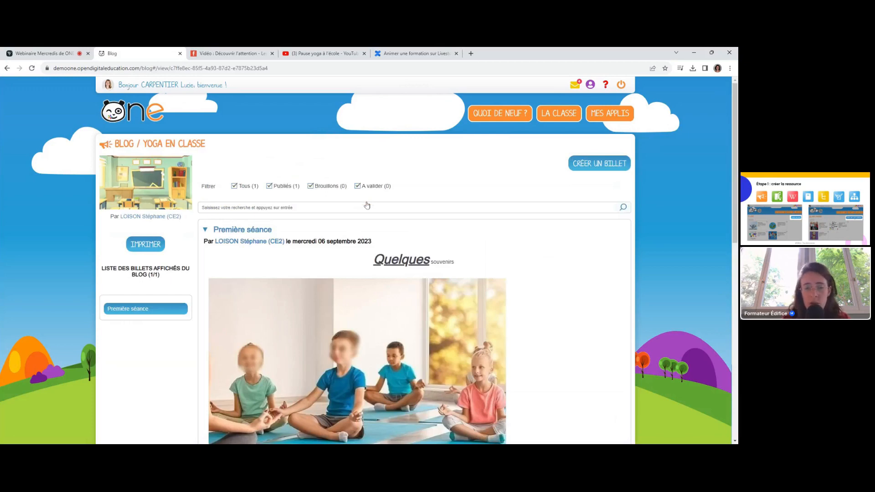
{"action": "scroll", "coordinate": [541, 293], "scroll_direction": "down", "scroll_amount": 1}
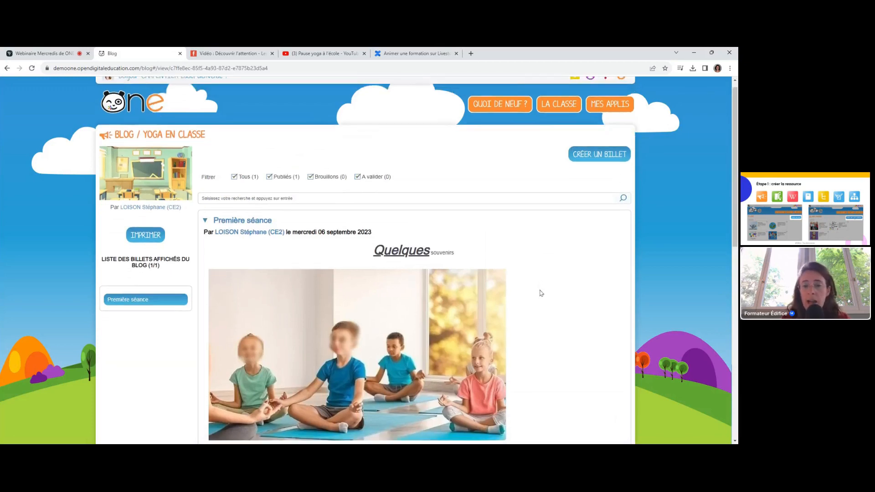
{"action": "scroll", "coordinate": [542, 294], "scroll_direction": "up", "scroll_amount": 1}
{"action": "scroll", "coordinate": [542, 293], "scroll_direction": "down", "scroll_amount": 3}
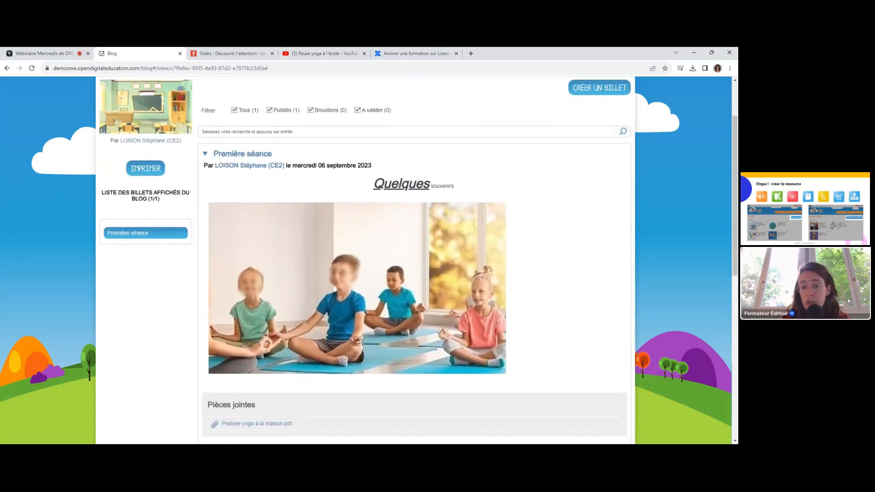
{"action": "scroll", "coordinate": [415, 260], "scroll_direction": "down", "scroll_amount": 7}
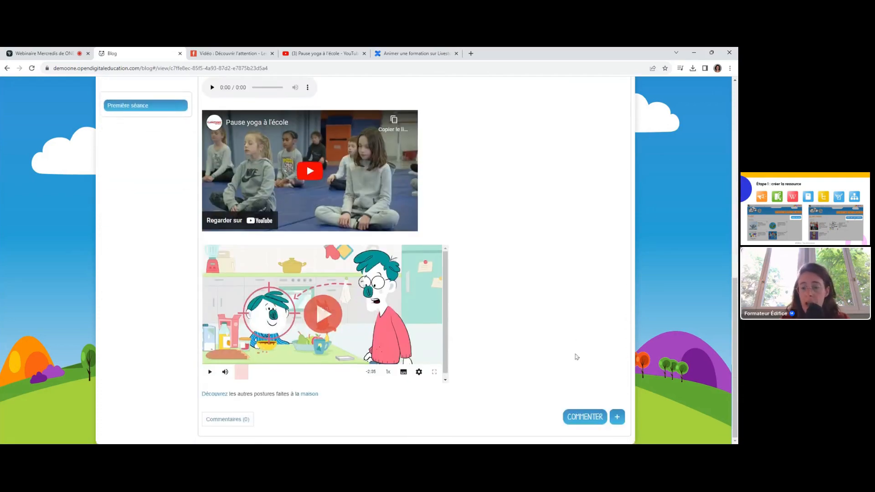
- Post the comment "Merci !" under the "Première séance" post
{"action": "left_click", "coordinate": [587, 416]}
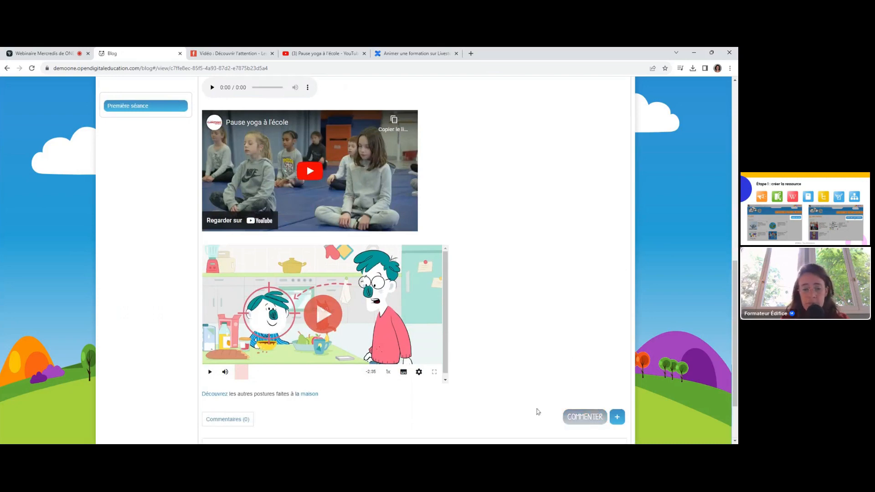
{"action": "scroll", "coordinate": [436, 407], "scroll_direction": "down", "scroll_amount": 2}
{"action": "left_click", "coordinate": [387, 387]}
{"action": "type", "text": "Merci !"}
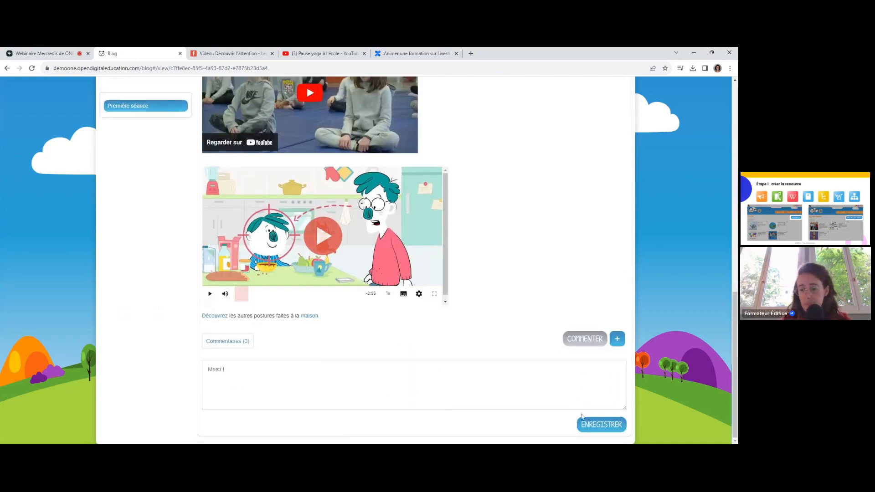
{"action": "left_click", "coordinate": [602, 421]}
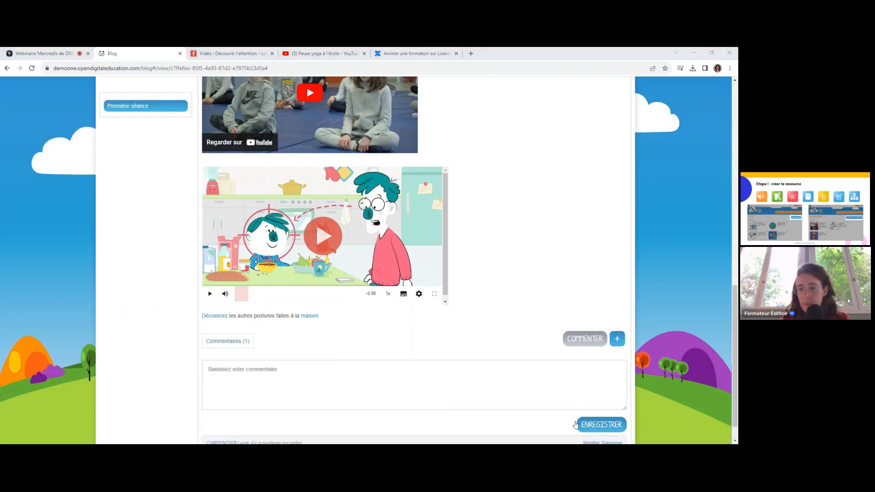
{"action": "scroll", "coordinate": [526, 287], "scroll_direction": "down", "scroll_amount": 1}
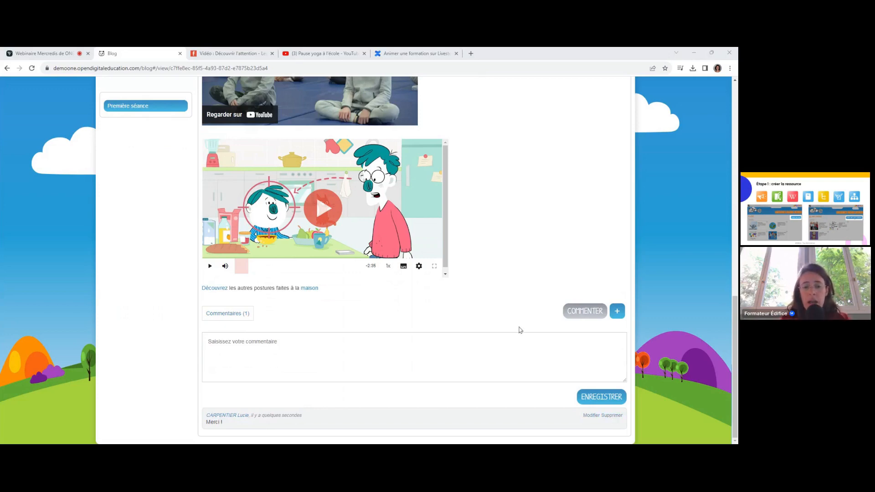
- Create a new post in the blog with the title "Ma séance à la maison"
{"action": "scroll", "coordinate": [521, 329], "scroll_direction": "up", "scroll_amount": 8}
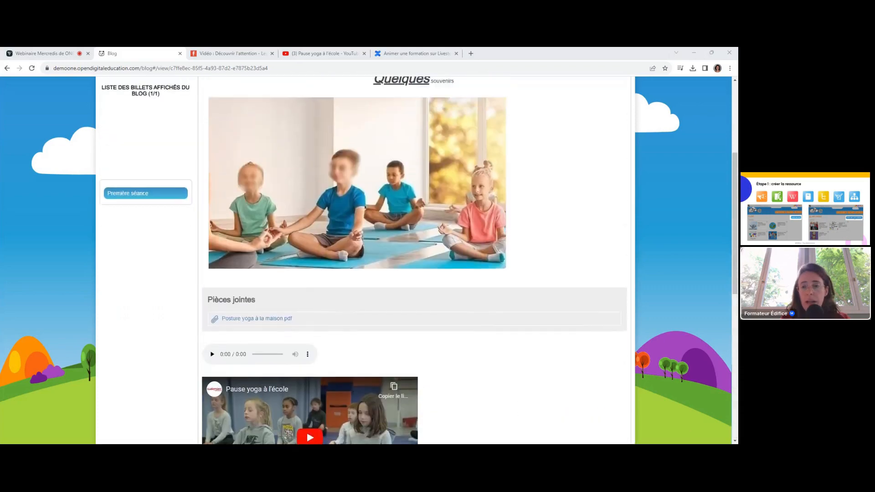
{"action": "scroll", "coordinate": [539, 313], "scroll_direction": "up", "scroll_amount": 4}
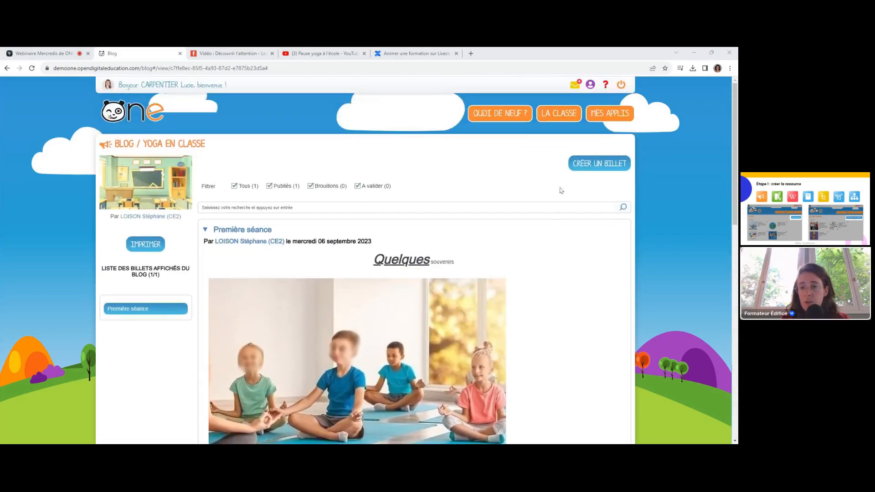
{"action": "left_click", "coordinate": [583, 167]}
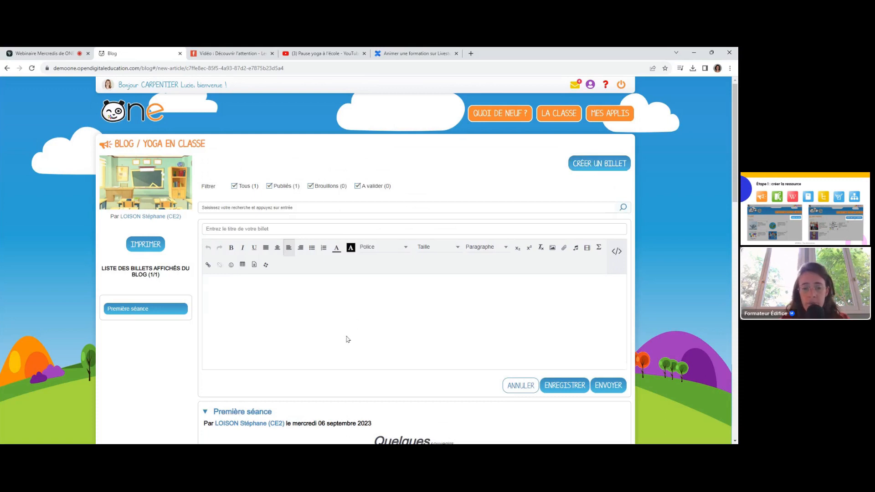
{"action": "scroll", "coordinate": [348, 340], "scroll_direction": "down", "scroll_amount": 1}
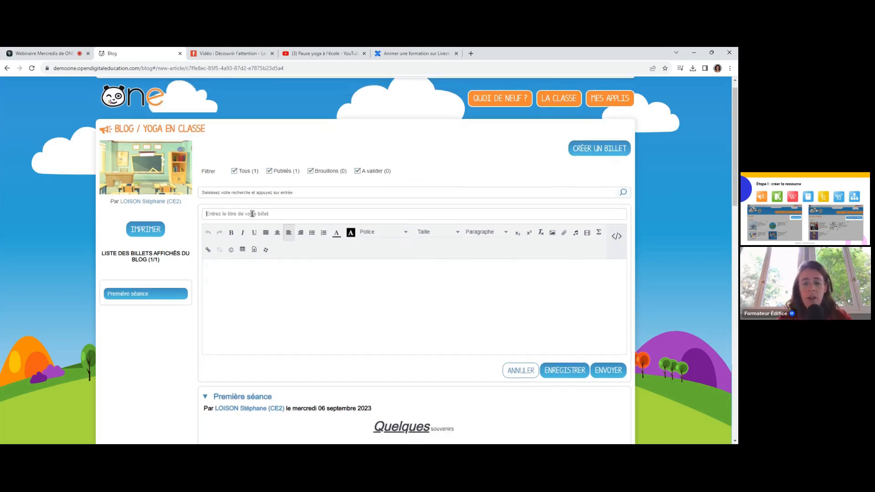
{"action": "left_click", "coordinate": [252, 214]}
{"action": "type", "text": "Ma séance à la"}
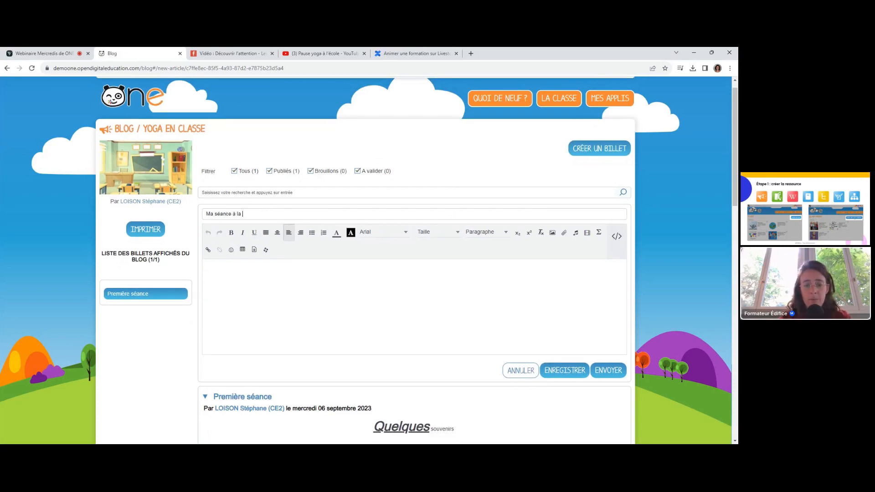
{"action": "type", "text": " maison"}
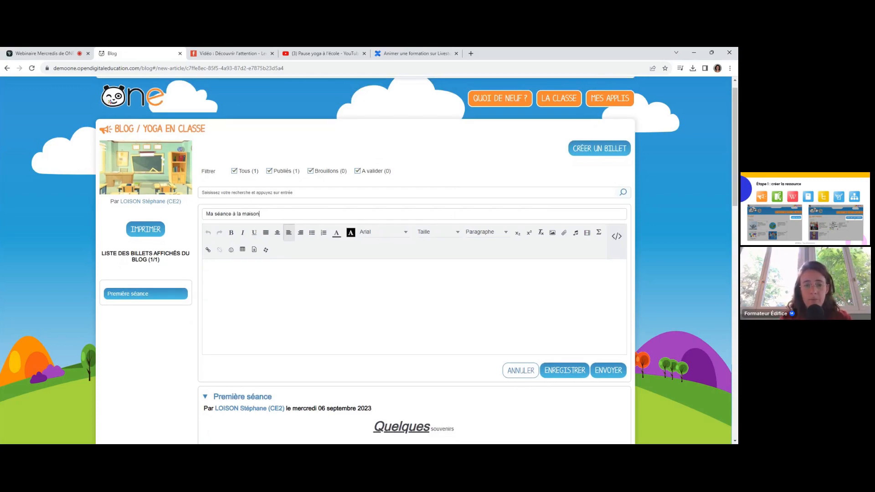
- Upload the image "yoga en famille.jpeg" from the computer into the post's body and start a new line below it
{"action": "left_click", "coordinate": [242, 267]}
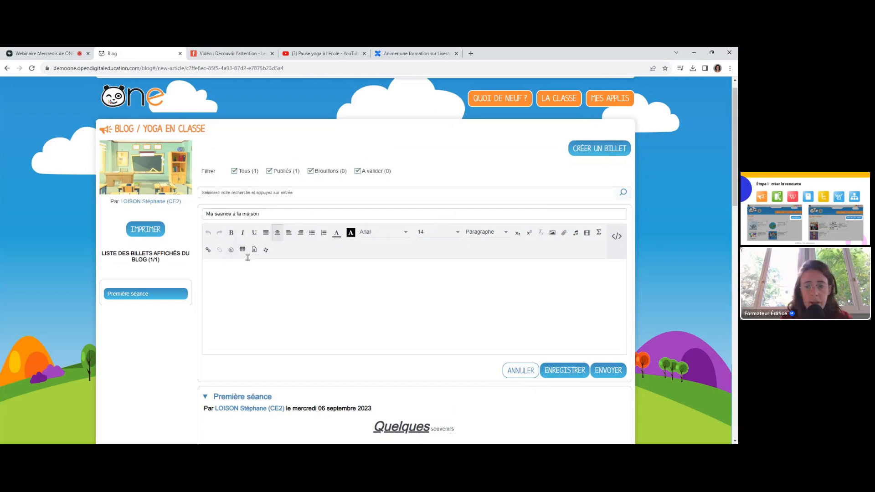
{"action": "left_click", "coordinate": [552, 233]}
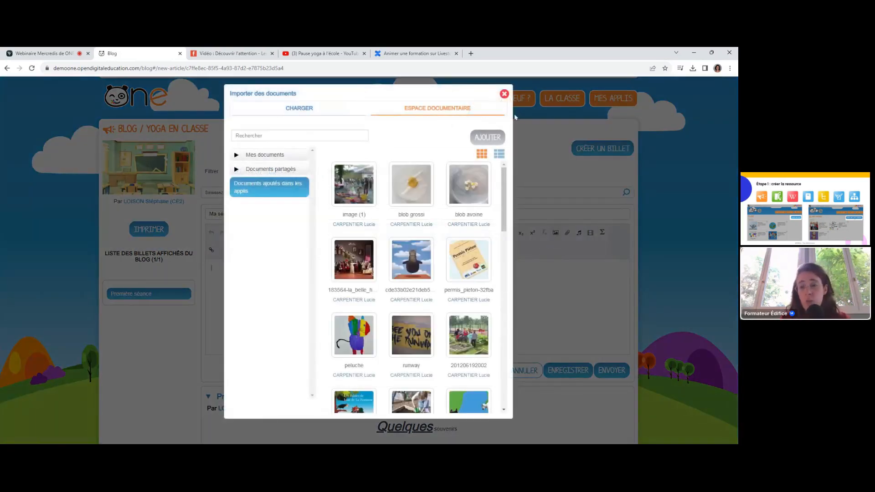
{"action": "left_click", "coordinate": [504, 94]}
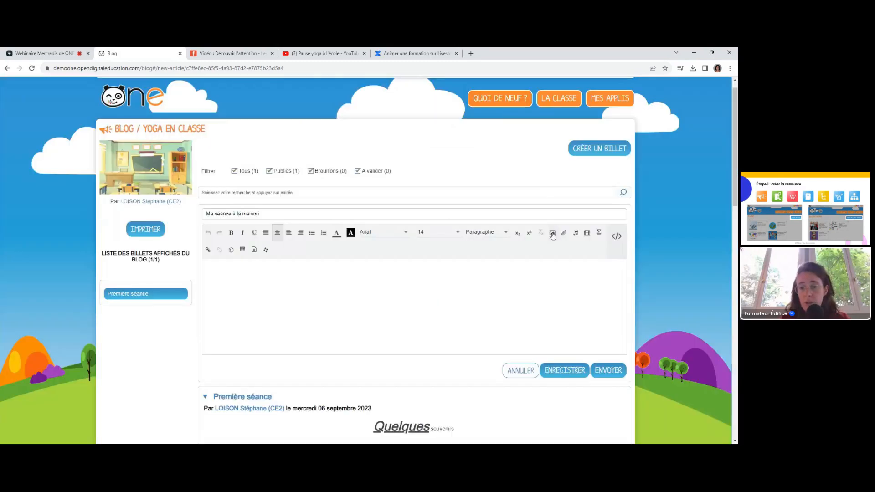
{"action": "left_click", "coordinate": [553, 234]}
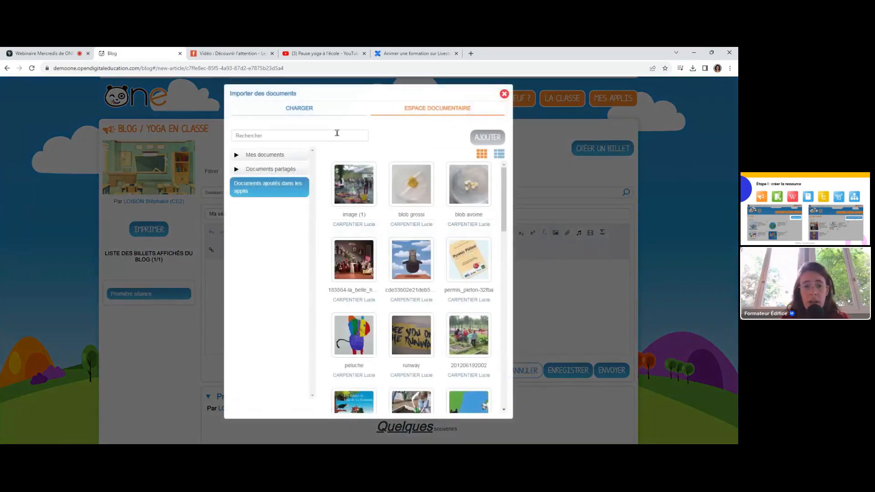
{"action": "left_click", "coordinate": [322, 115]}
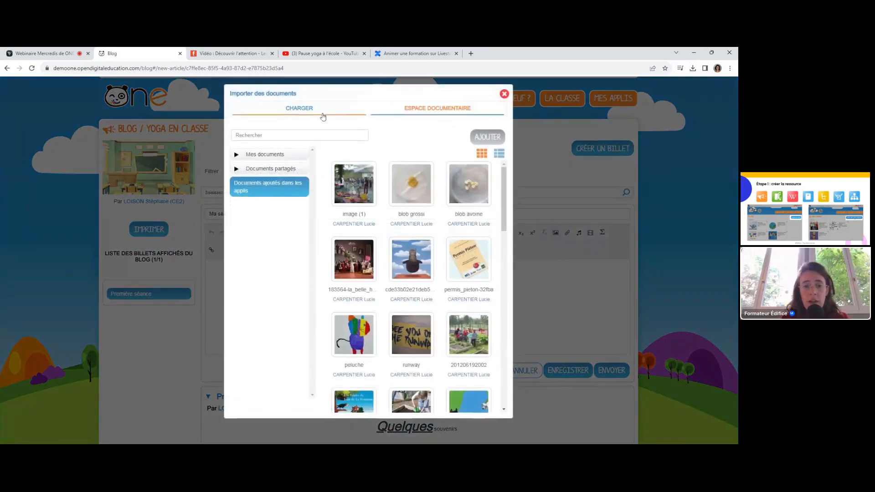
{"action": "left_click", "coordinate": [296, 176]}
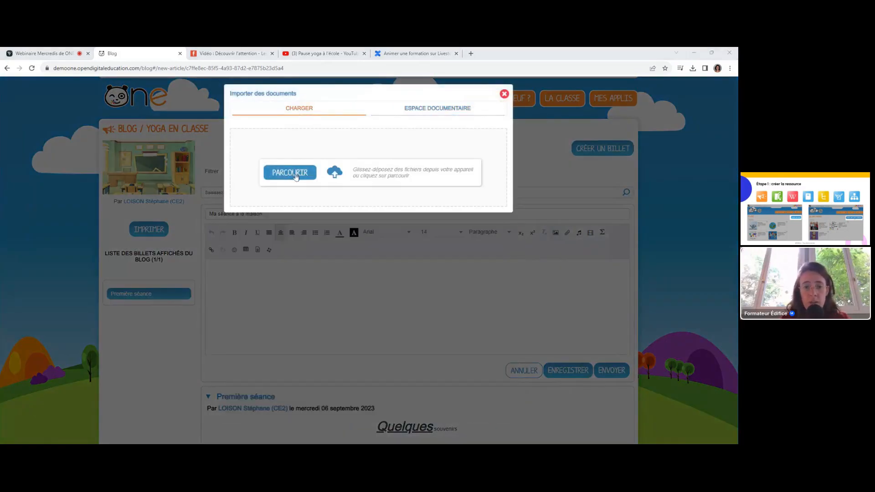
{"action": "double_click", "coordinate": [285, 125]}
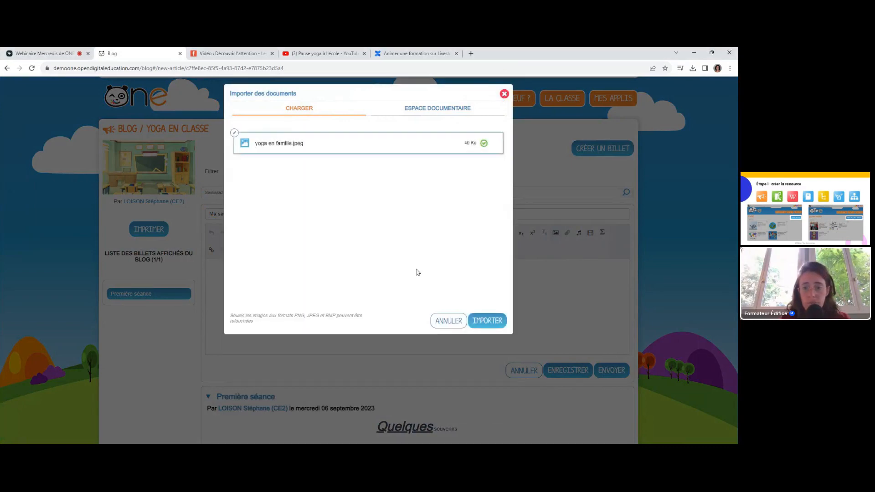
{"action": "left_click", "coordinate": [488, 321]}
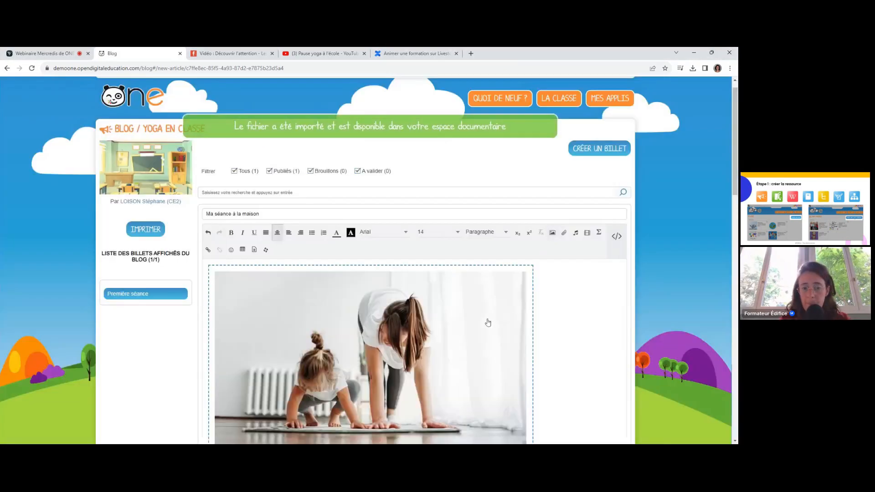
{"action": "scroll", "coordinate": [488, 321], "scroll_direction": "down", "scroll_amount": 2}
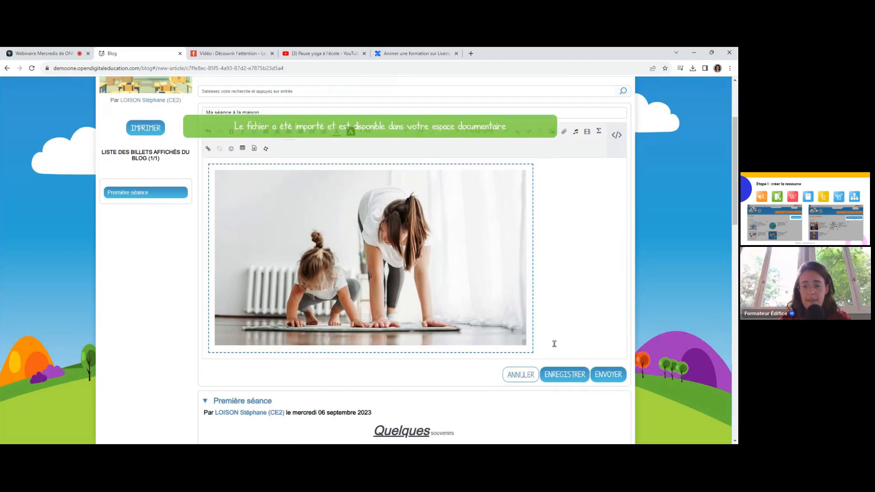
{"action": "key", "text": "Return"}
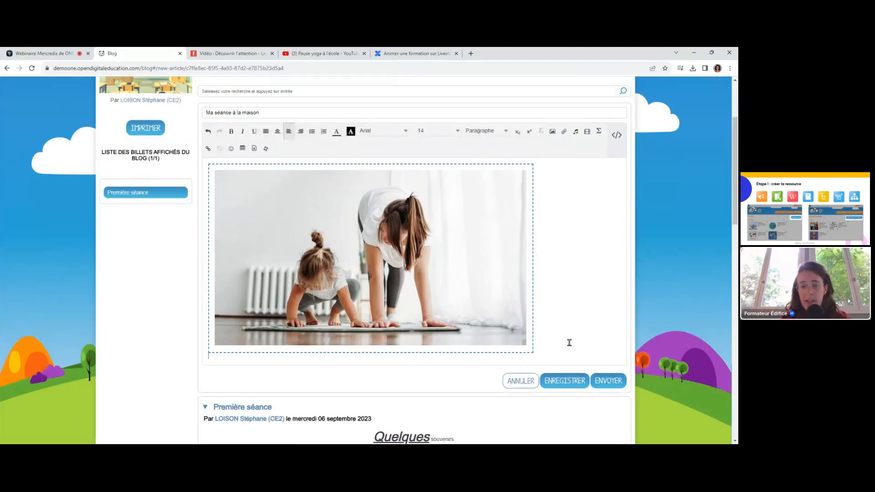
- Add the text "Ma scéance aec ma maman !" below the image and submit the post
{"action": "type", "text": "Ma s"}
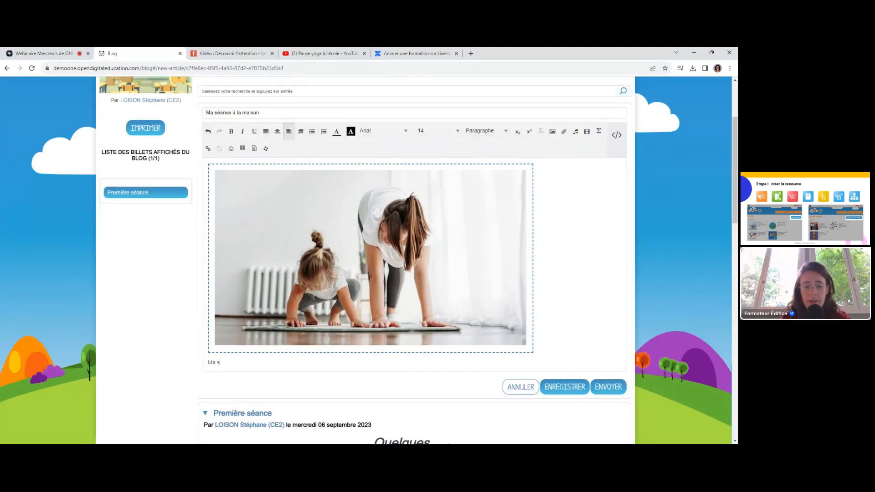
{"action": "type", "text": "céance aec ma maman !"}
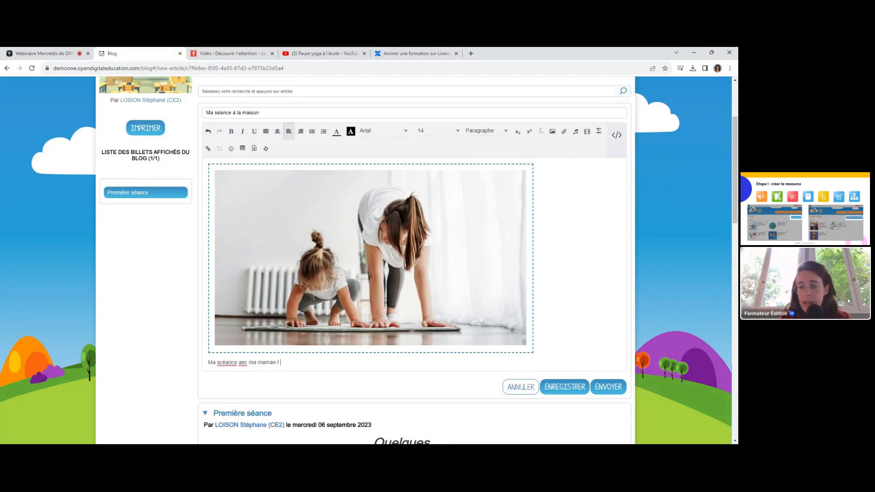
{"action": "left_click", "coordinate": [607, 388]}
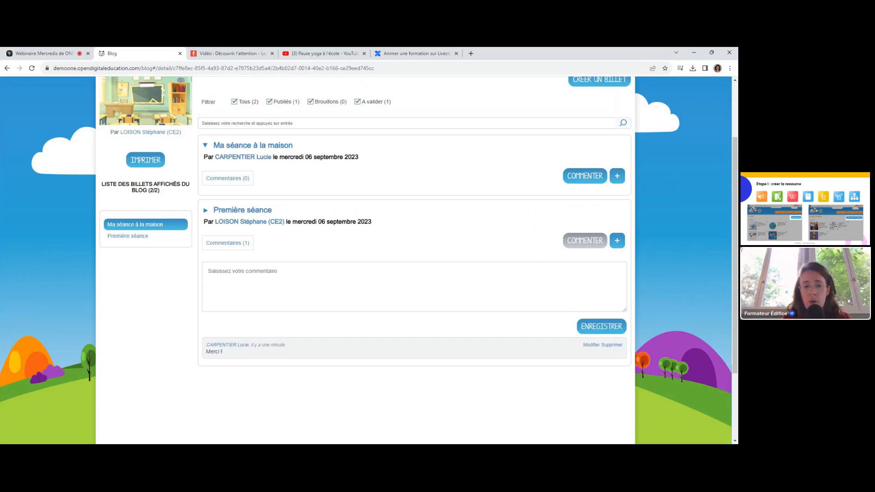
- Log out of the pupil's account and log in with the teacher's username and saved password
{"action": "scroll", "coordinate": [579, 192], "scroll_direction": "up", "scroll_amount": 2}
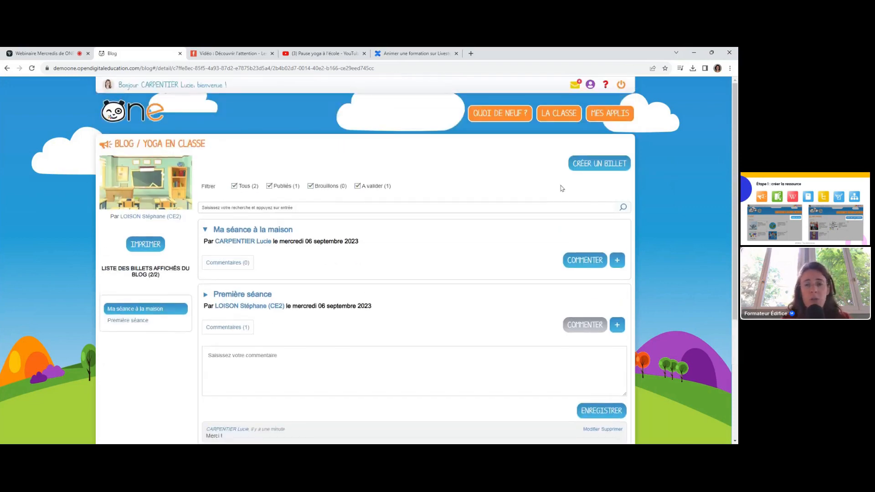
{"action": "left_click", "coordinate": [624, 85]}
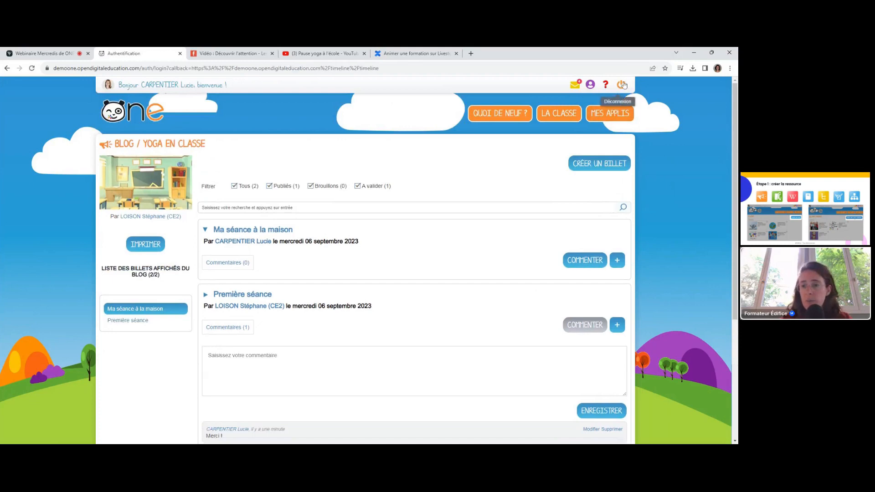
{"action": "left_click_drag", "start_coordinate": [531, 170], "coordinate": [497, 169]}
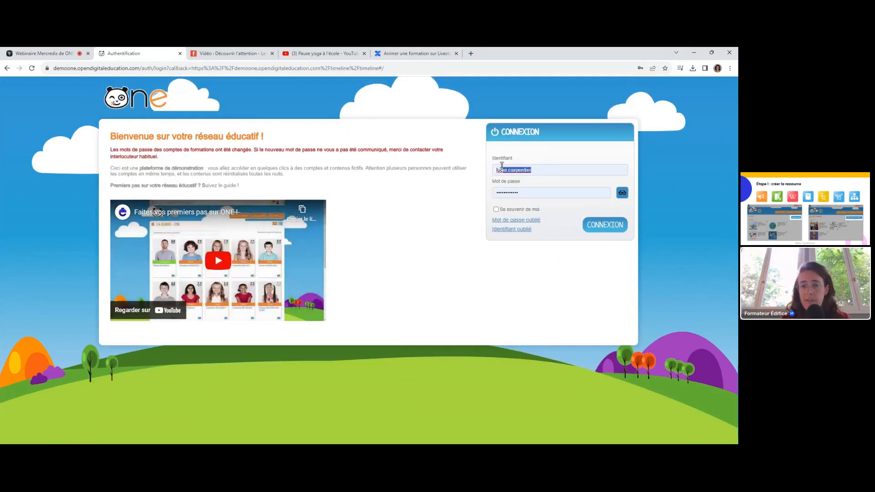
{"action": "type", "text": "s"}
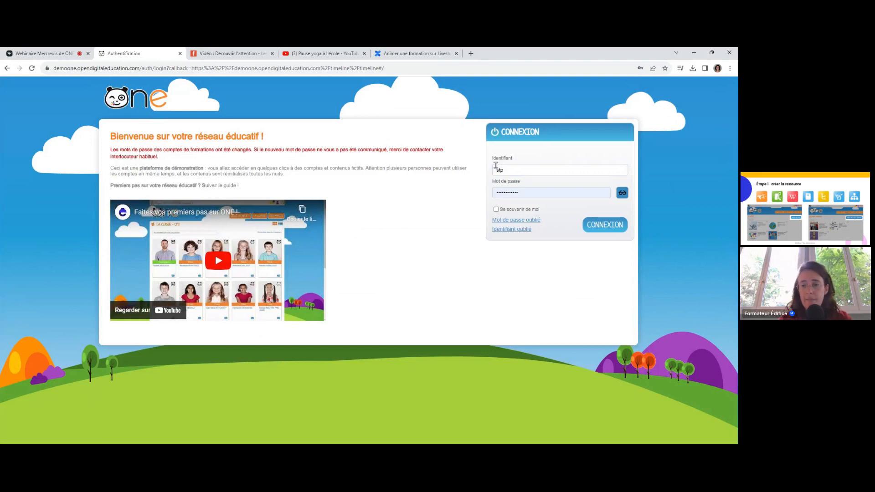
{"action": "type", "text": "t"}
{"action": "left_click", "coordinate": [532, 181]}
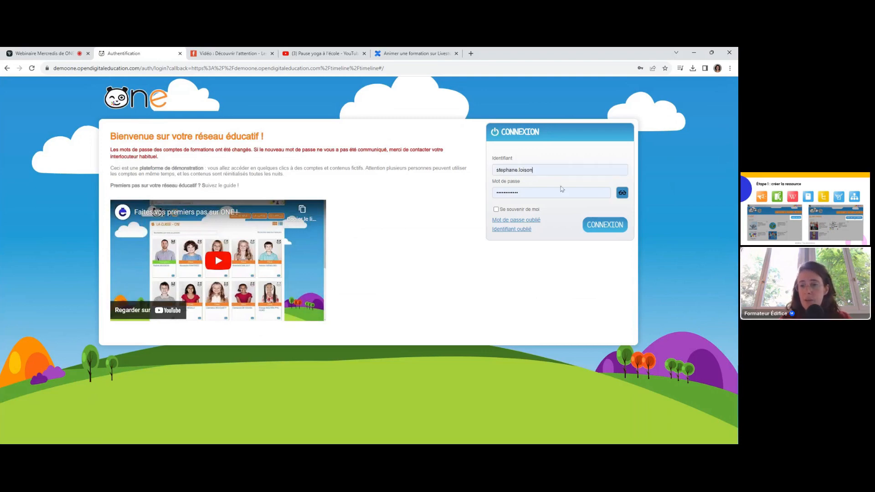
{"action": "left_click", "coordinate": [605, 225]}
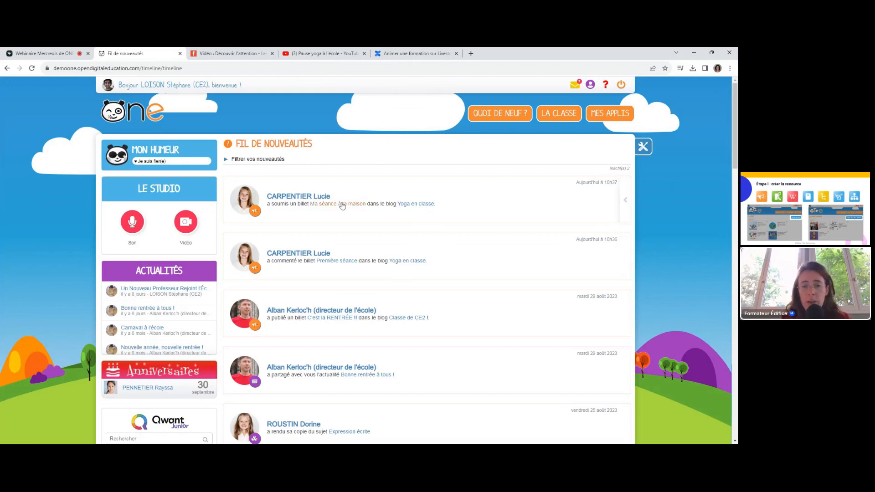
- View the pupil's submitted post "Ma séance à la maison" from the news feed and return to the feed
{"action": "left_click", "coordinate": [343, 204]}
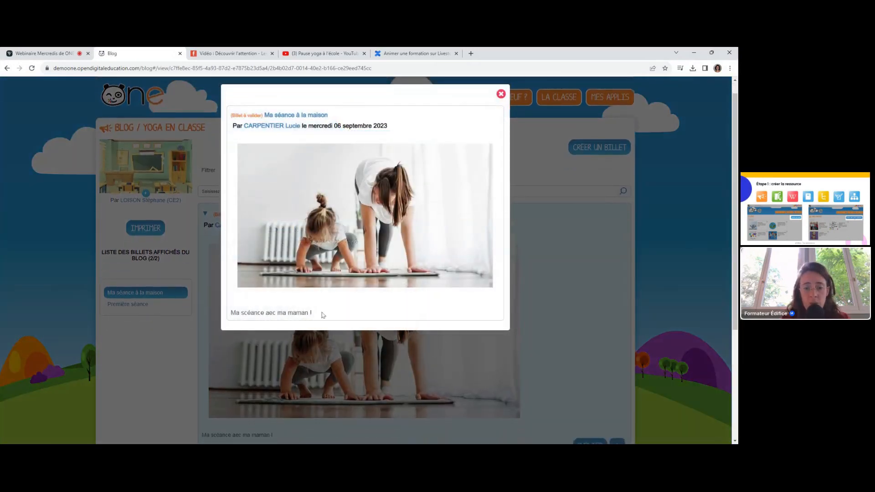
{"action": "left_click", "coordinate": [502, 94]}
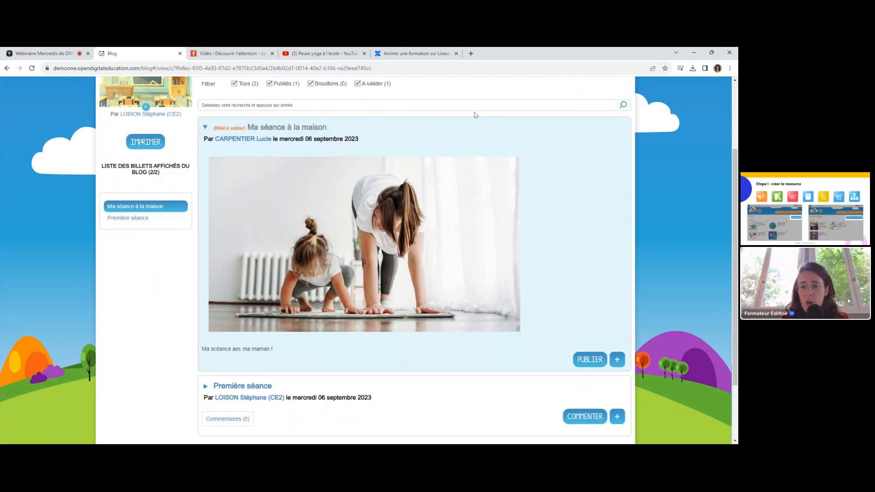
{"action": "scroll", "coordinate": [475, 136], "scroll_direction": "up", "scroll_amount": 3}
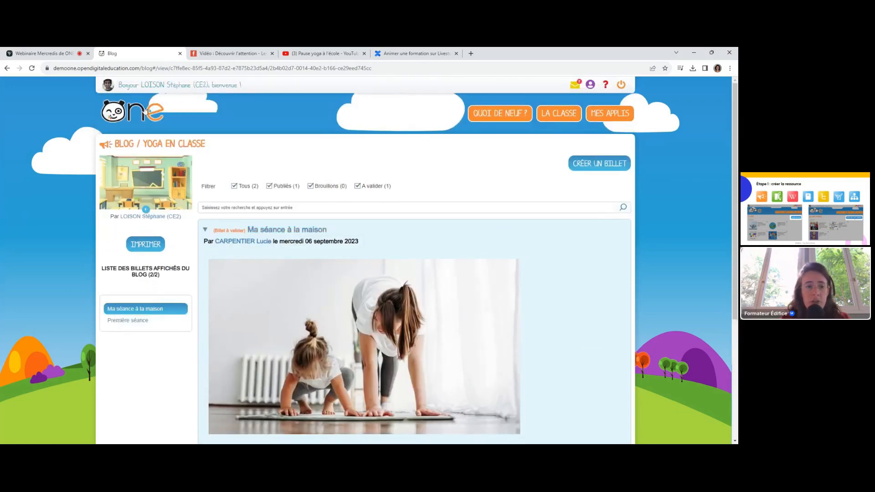
{"action": "left_click", "coordinate": [145, 110]}
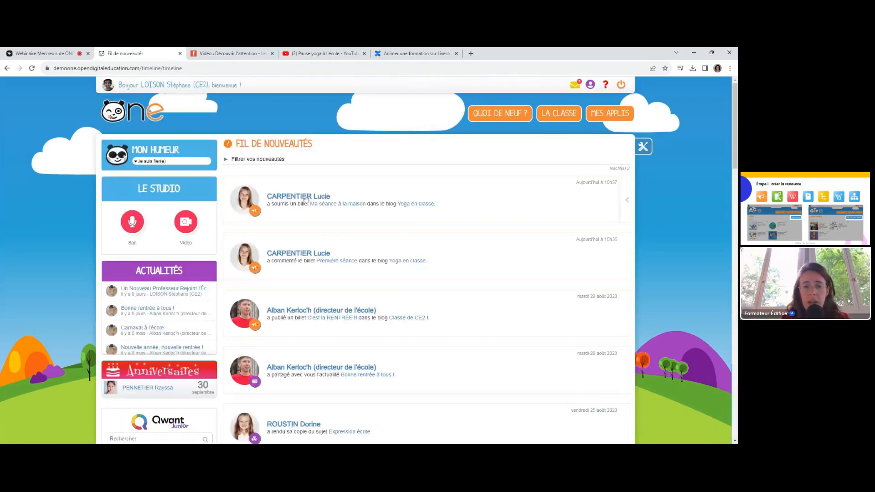
- Reopen the submitted post "Ma séance à la maison" from the news feed and close its preview to reach the blog
{"action": "left_click", "coordinate": [347, 206]}
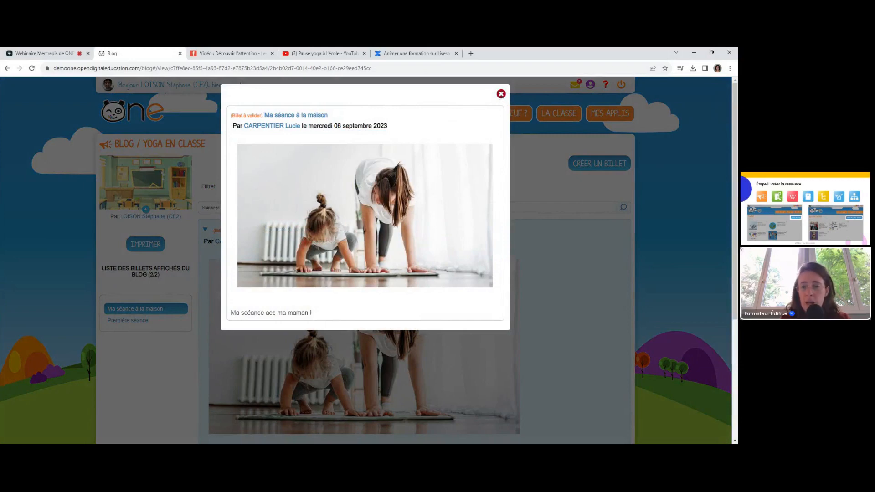
{"action": "left_click", "coordinate": [501, 94]}
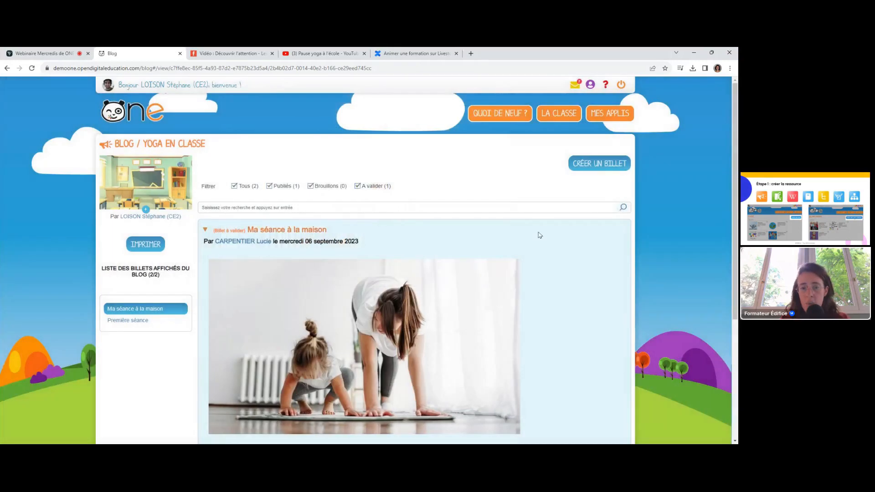
{"action": "scroll", "coordinate": [539, 236], "scroll_direction": "down", "scroll_amount": 2}
{"action": "scroll", "coordinate": [540, 235], "scroll_direction": "down", "scroll_amount": 1}
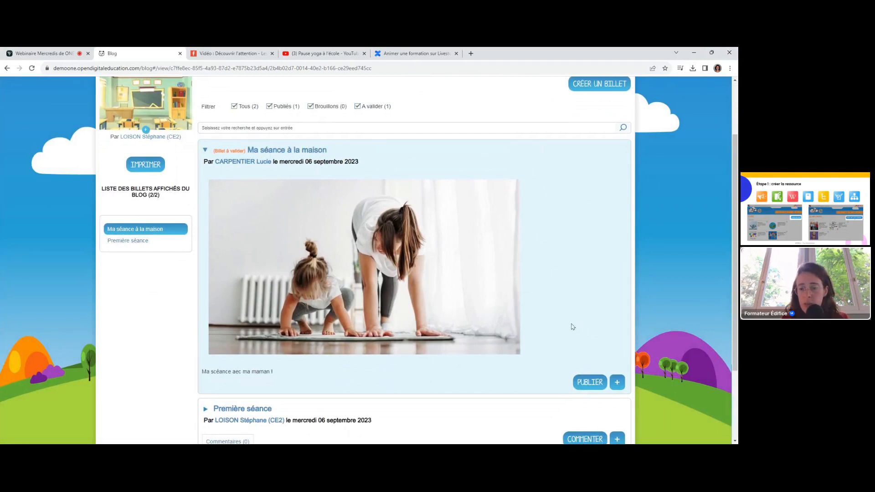
- Correct the post's text to "Ma séance avec ma maman !", save the change and publish the post
{"action": "left_click", "coordinate": [618, 383]}
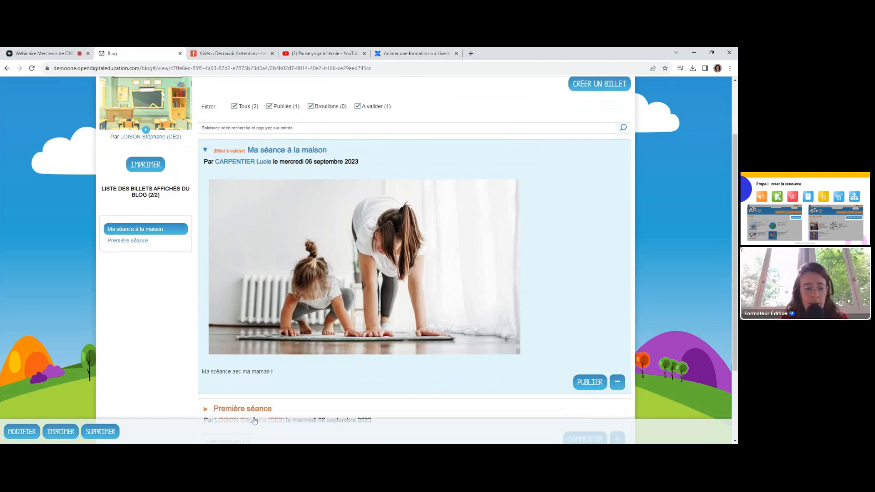
{"action": "left_click", "coordinate": [21, 432]}
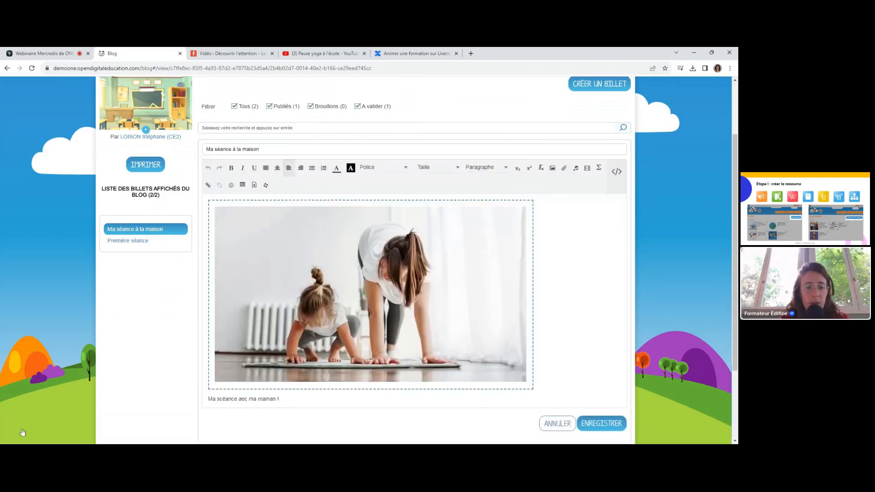
{"action": "left_click", "coordinate": [222, 400]}
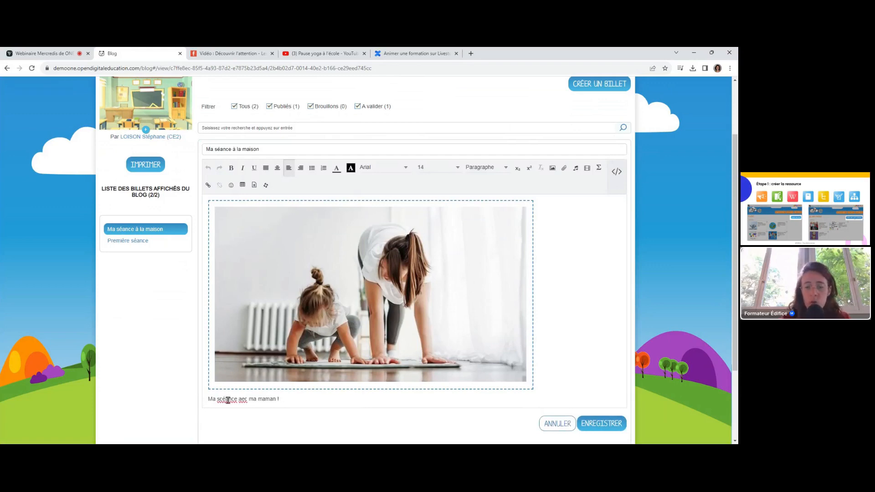
{"action": "type", "text": "v"}
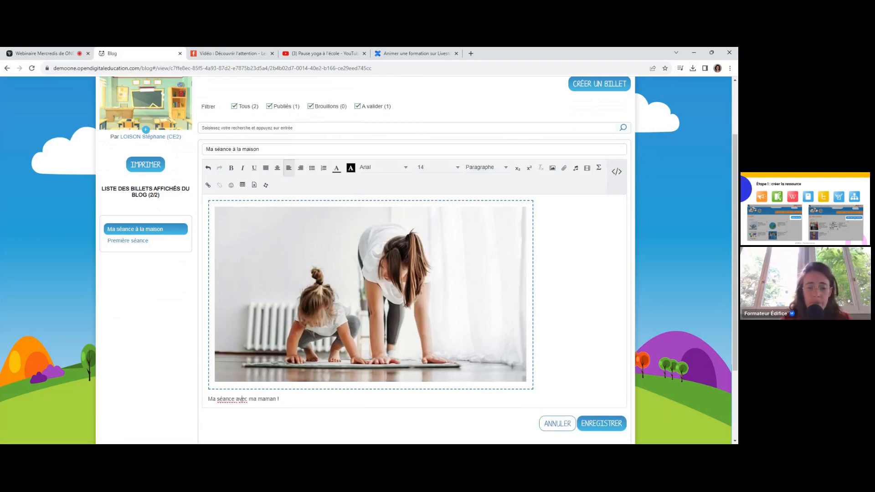
{"action": "left_click", "coordinate": [613, 424]}
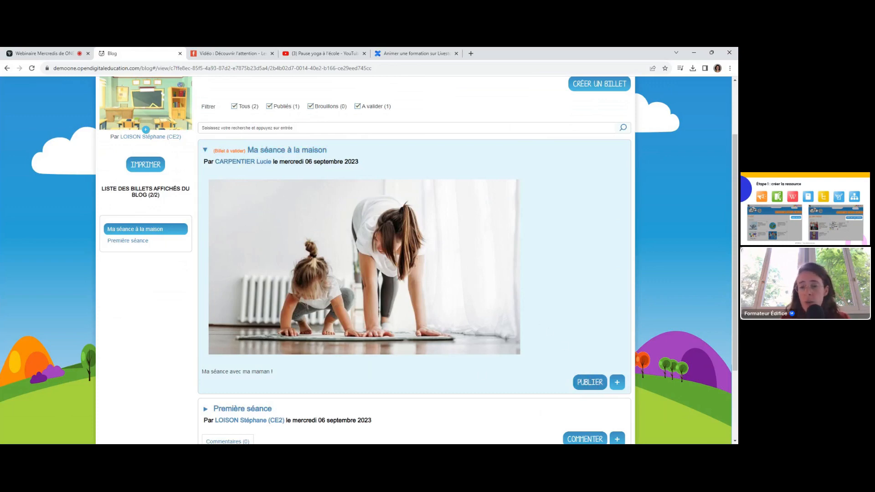
{"action": "left_click", "coordinate": [589, 383]}
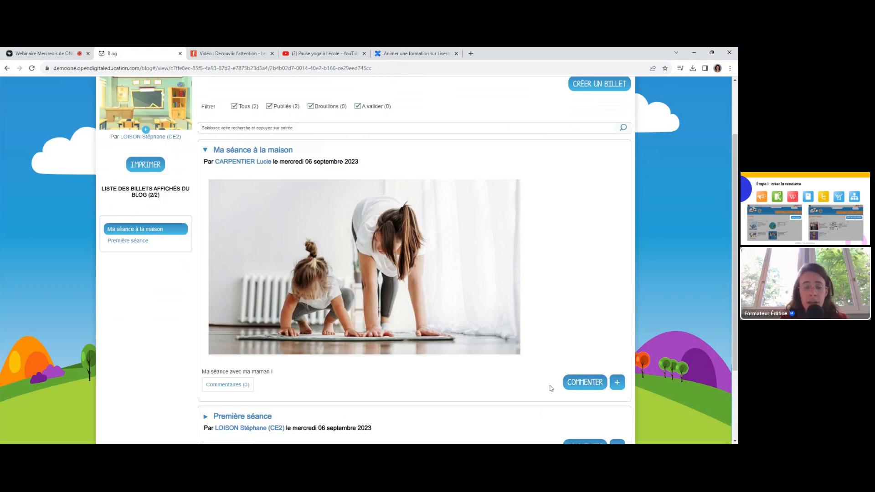
- Display the comments under the "Première séance" post and review the options for moderating them
{"action": "scroll", "coordinate": [550, 388], "scroll_direction": "down", "scroll_amount": 2}
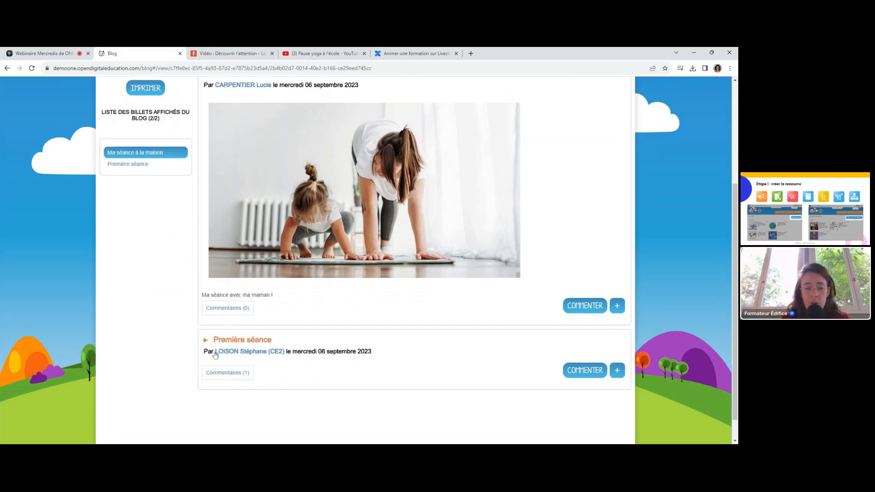
{"action": "left_click", "coordinate": [241, 376]}
{"action": "scroll", "coordinate": [260, 379], "scroll_direction": "down", "scroll_amount": 2}
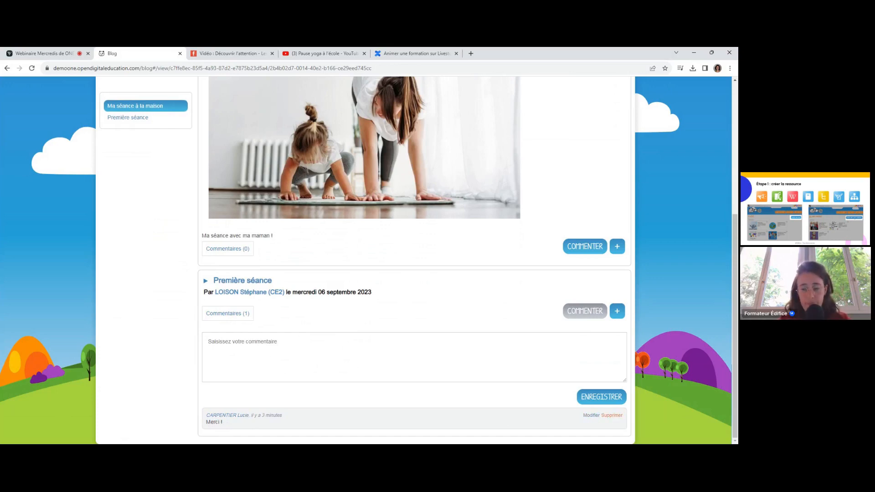
{"action": "scroll", "coordinate": [364, 260], "scroll_direction": "up", "scroll_amount": 5}
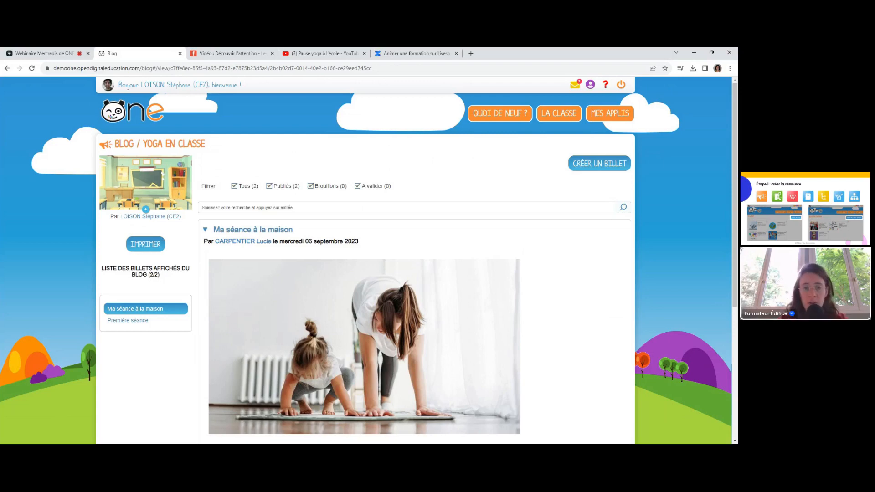
- Return to the list of blogs and open the Bibliothèque application from the applications page
{"action": "left_click", "coordinate": [123, 142]}
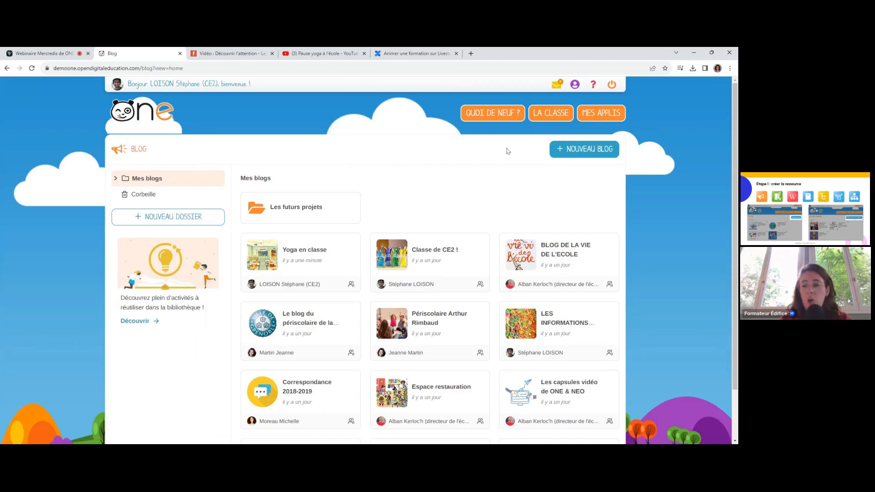
{"action": "left_click", "coordinate": [614, 120]}
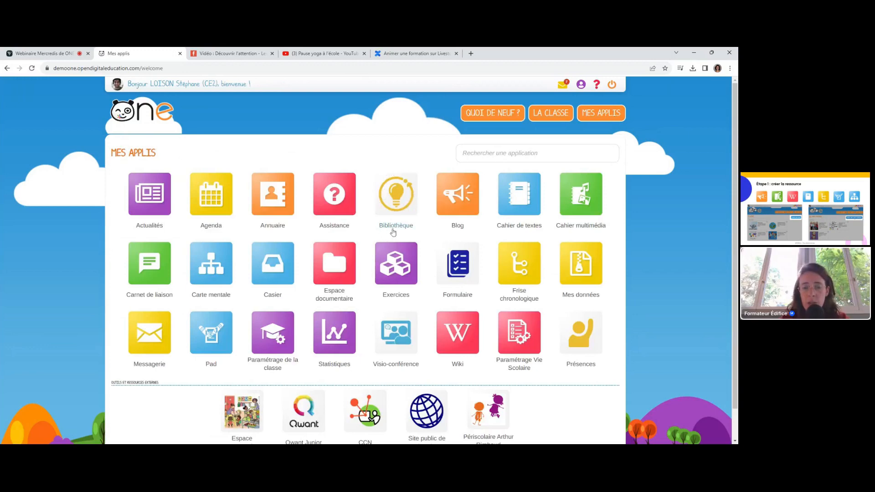
{"action": "left_click", "coordinate": [391, 201]}
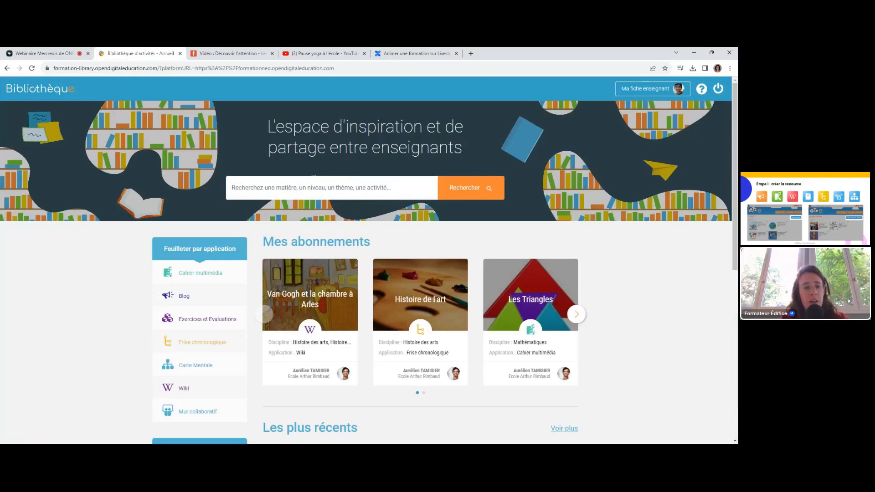
- Browse the library's activities for the Blog application and open "Enseignement Moral et Civique (EMC) - Le harcèlement"
{"action": "scroll", "coordinate": [639, 269], "scroll_direction": "down", "scroll_amount": 1}
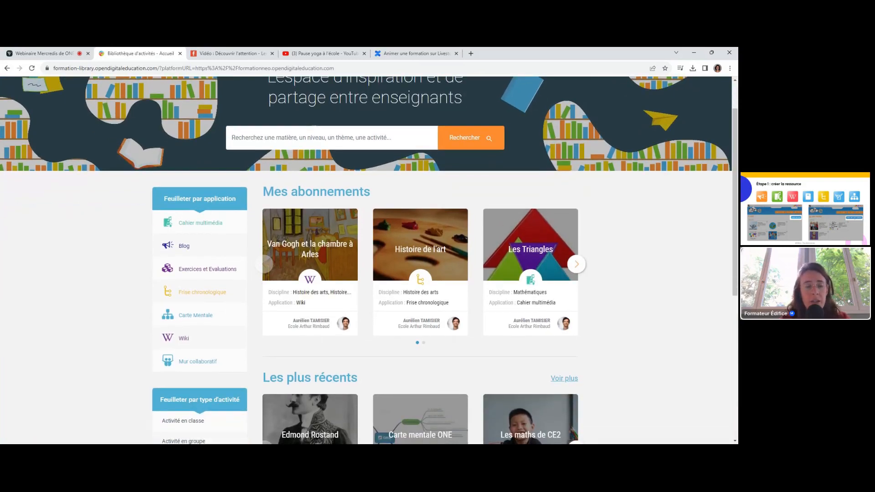
{"action": "scroll", "coordinate": [638, 268], "scroll_direction": "up", "scroll_amount": 1}
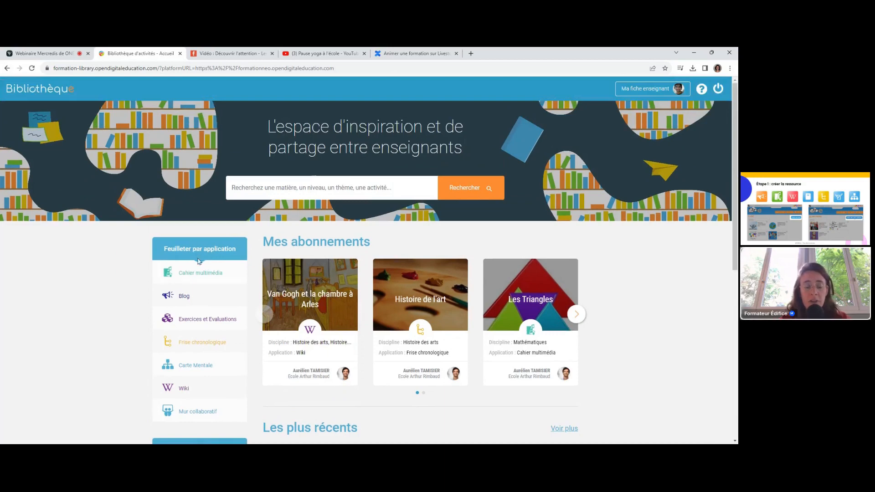
{"action": "scroll", "coordinate": [201, 390], "scroll_direction": "down", "scroll_amount": 1}
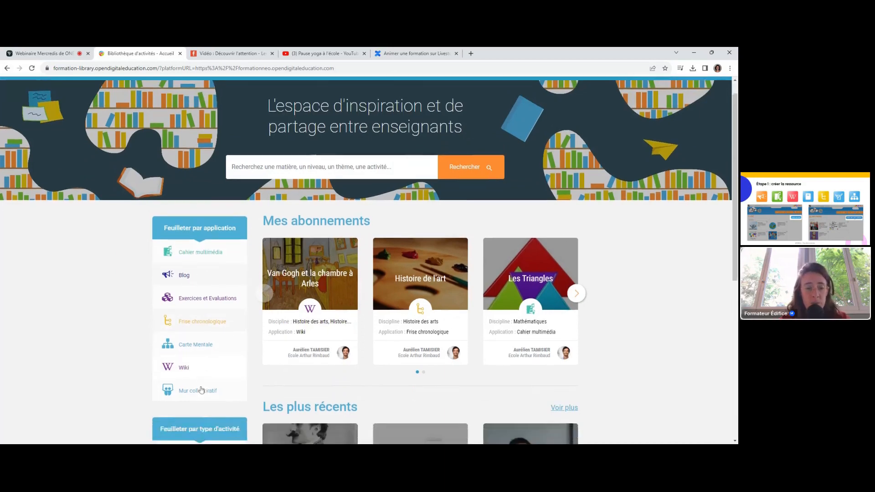
{"action": "scroll", "coordinate": [201, 390], "scroll_direction": "down", "scroll_amount": 2}
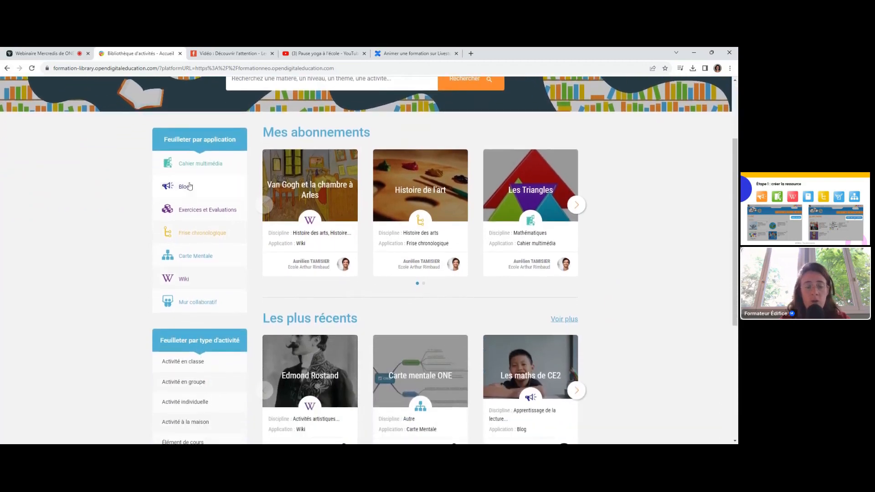
{"action": "left_click", "coordinate": [185, 187]}
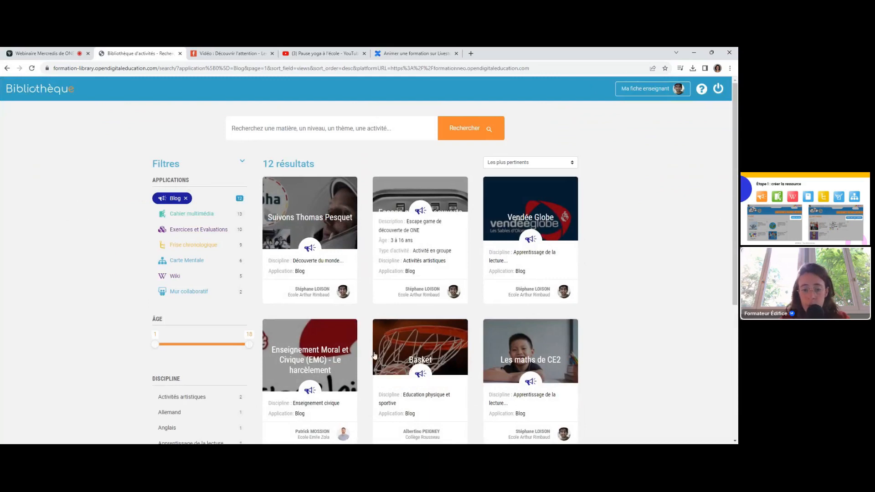
{"action": "left_click", "coordinate": [311, 387]}
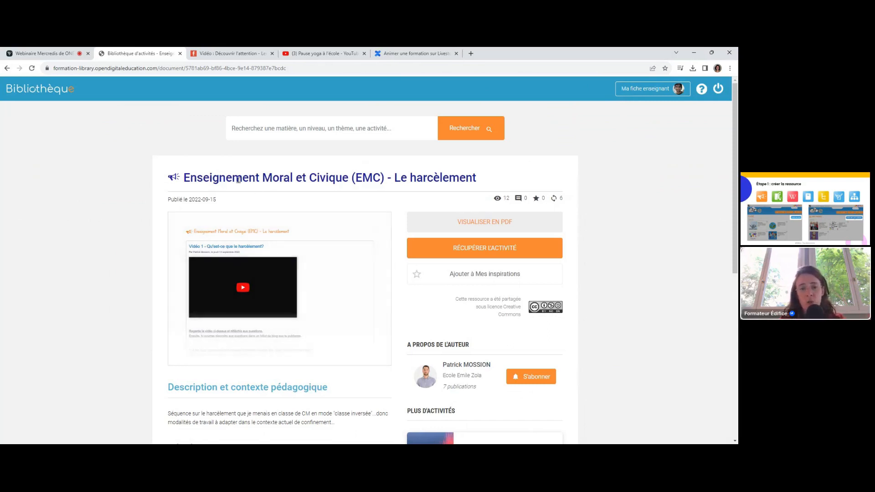
{"action": "scroll", "coordinate": [370, 188], "scroll_direction": "down", "scroll_amount": 2}
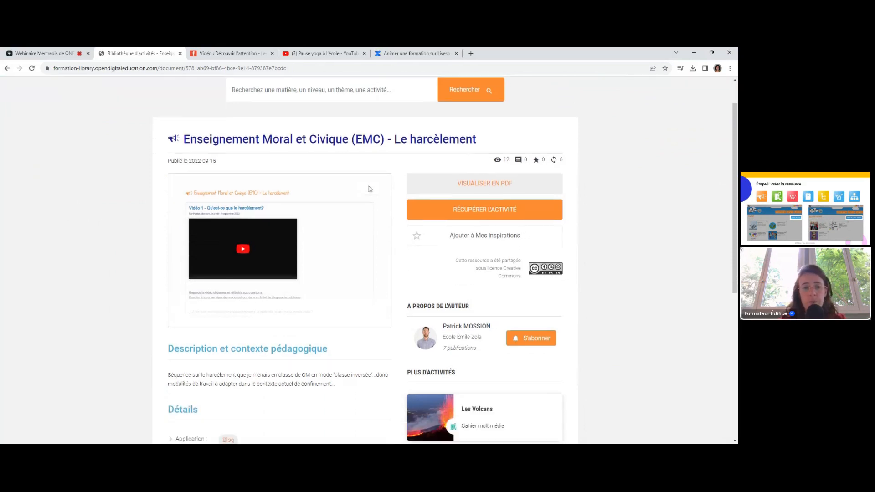
- View the PDF version of the harassment activity, look through its first pages and close it
{"action": "scroll", "coordinate": [370, 189], "scroll_direction": "down", "scroll_amount": 3}
{"action": "left_click", "coordinate": [291, 210]}
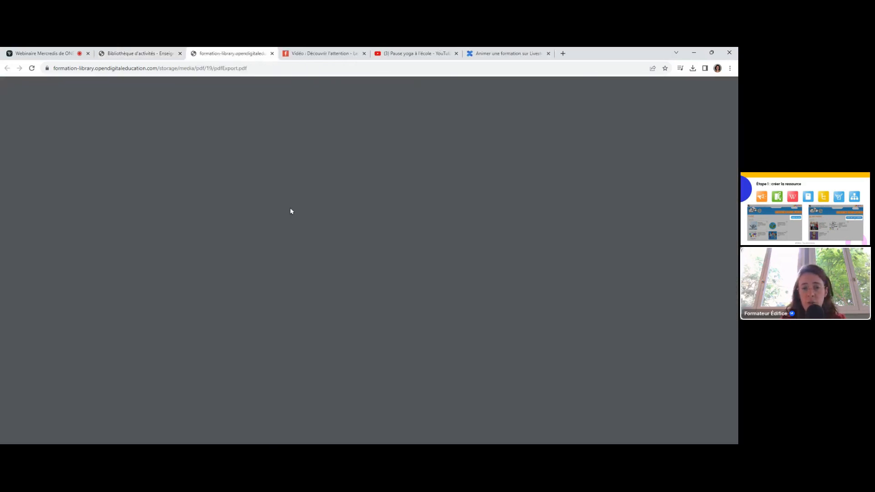
{"action": "scroll", "coordinate": [292, 211], "scroll_direction": "down", "scroll_amount": 10}
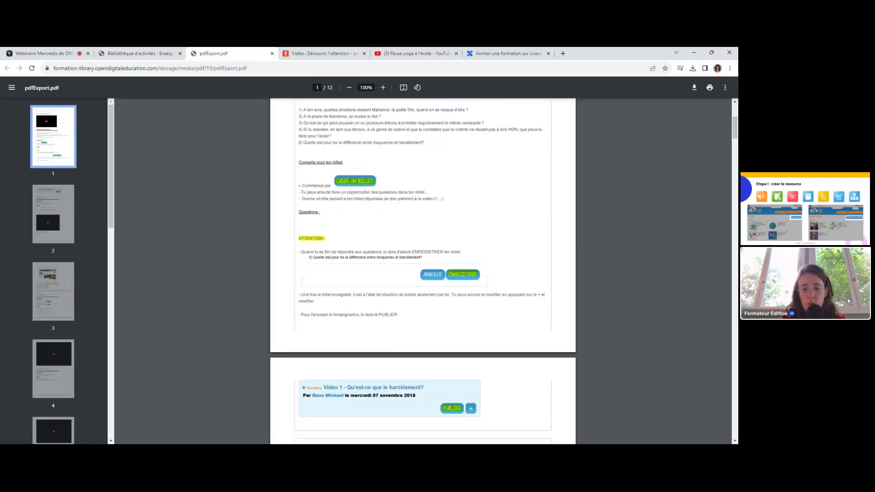
{"action": "scroll", "coordinate": [423, 273], "scroll_direction": "down", "scroll_amount": 5}
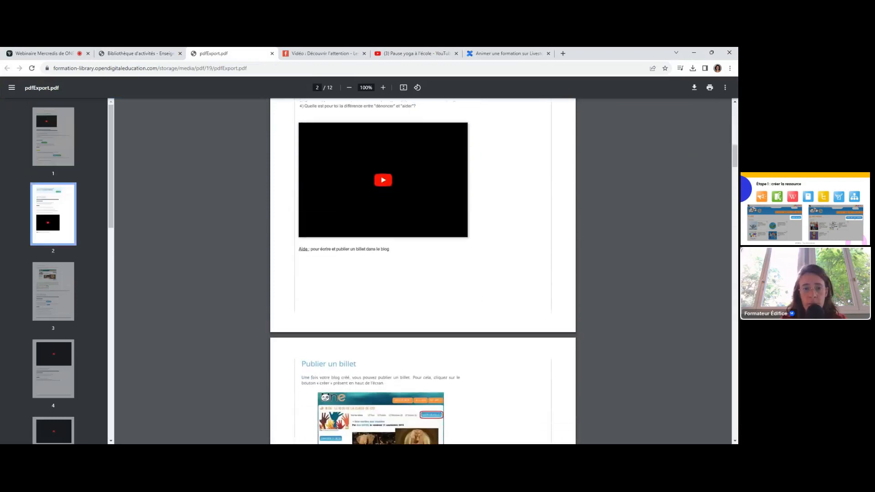
{"action": "left_click", "coordinate": [272, 53]}
- Review the activity's pedagogical description, its details and the question and comment area
{"action": "scroll", "coordinate": [340, 297], "scroll_direction": "down", "scroll_amount": 1}
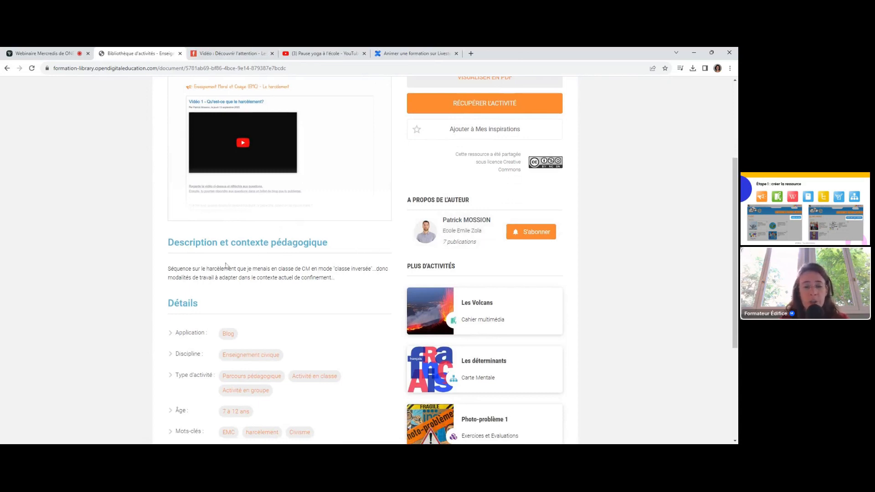
{"action": "scroll", "coordinate": [322, 280], "scroll_direction": "down", "scroll_amount": 3}
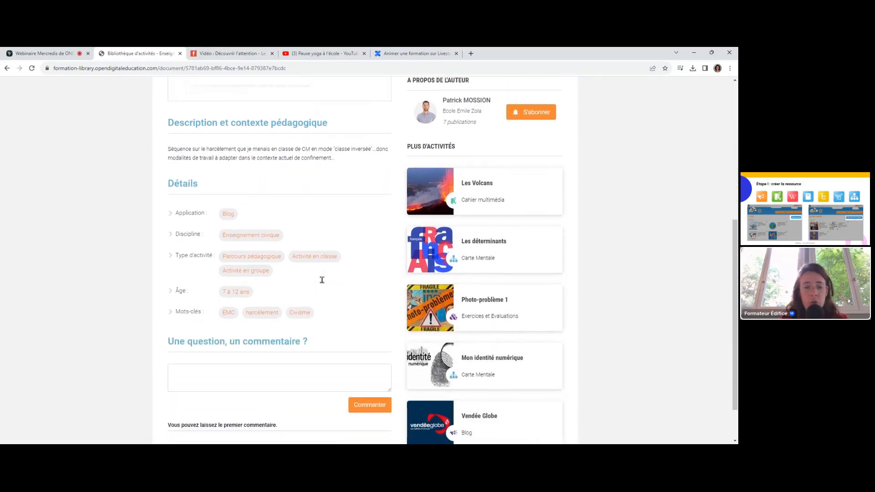
{"action": "scroll", "coordinate": [351, 316], "scroll_direction": "down", "scroll_amount": 2}
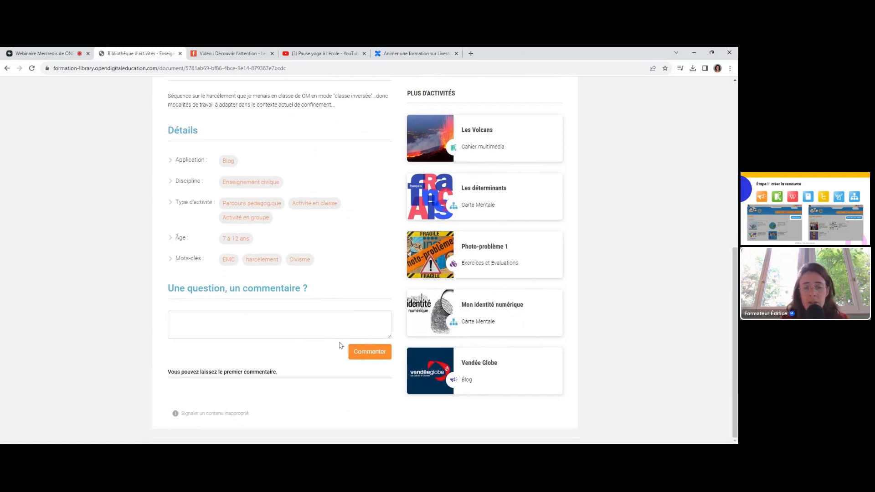
{"action": "left_click", "coordinate": [263, 324]}
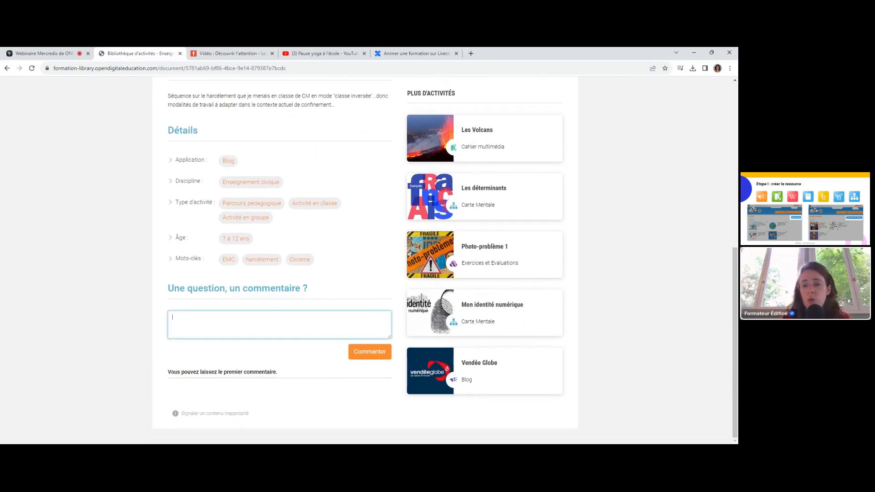
{"action": "scroll", "coordinate": [393, 239], "scroll_direction": "up", "scroll_amount": 4}
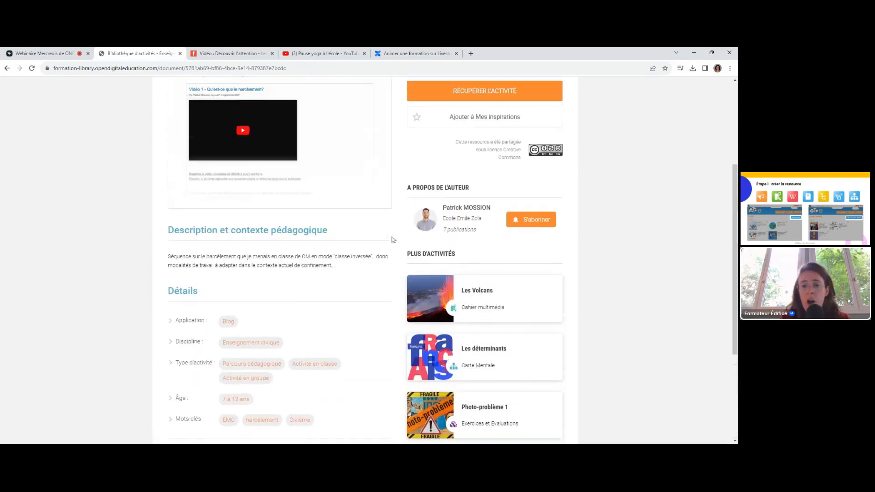
{"action": "scroll", "coordinate": [393, 239], "scroll_direction": "up", "scroll_amount": 4}
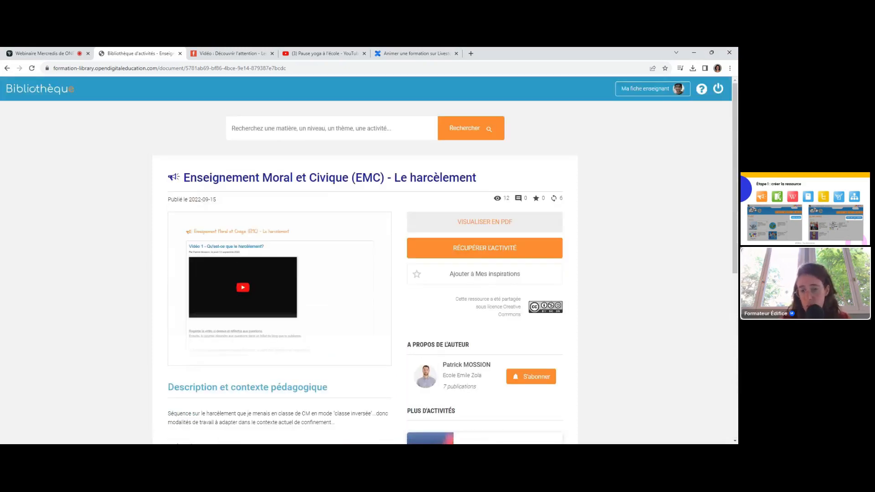
- Add the harassment activity to Mes inspirations and subscribe to its author
{"action": "mouse_move", "coordinate": [505, 200]}
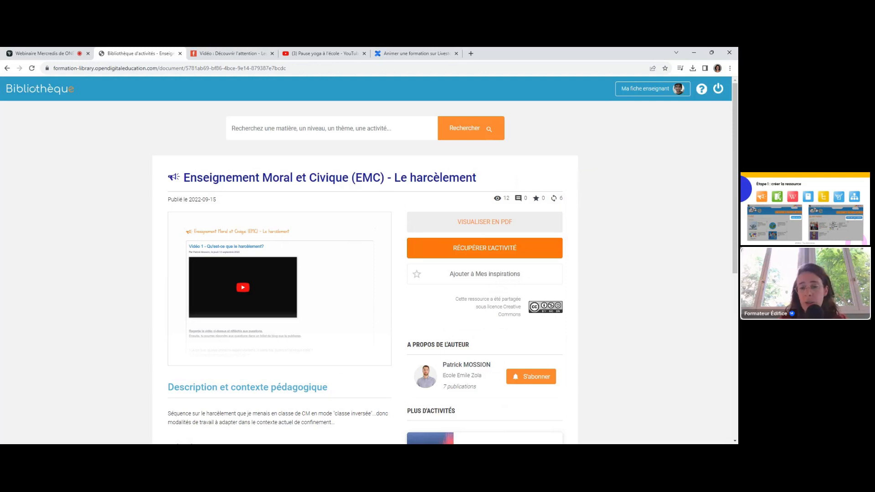
{"action": "scroll", "coordinate": [509, 246], "scroll_direction": "down", "scroll_amount": 1}
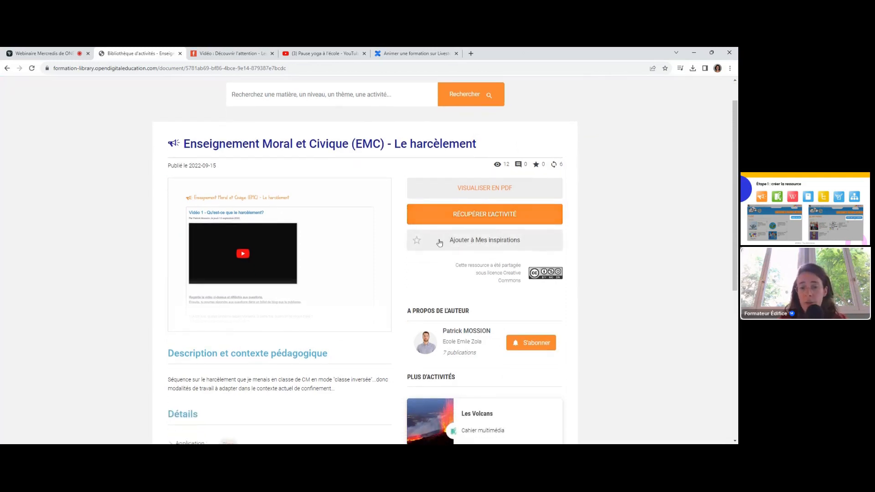
{"action": "left_click", "coordinate": [440, 243]}
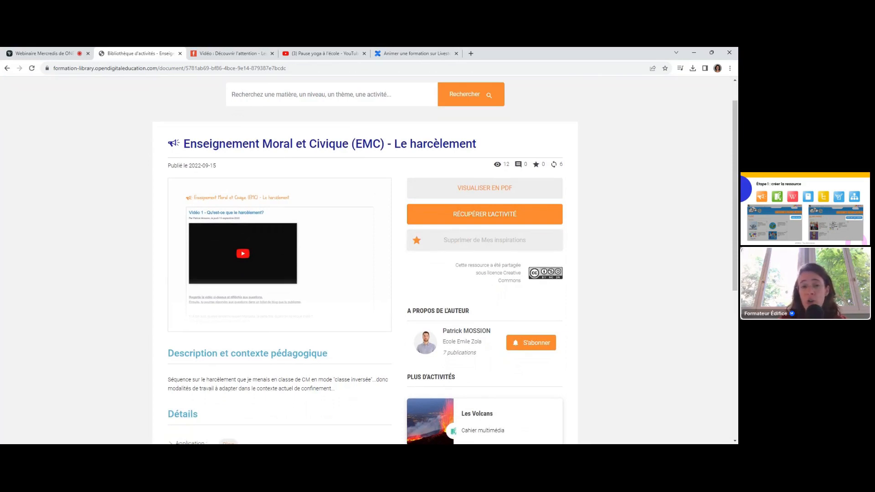
{"action": "scroll", "coordinate": [369, 261], "scroll_direction": "up", "scroll_amount": 1}
{"action": "scroll", "coordinate": [370, 261], "scroll_direction": "down", "scroll_amount": 1}
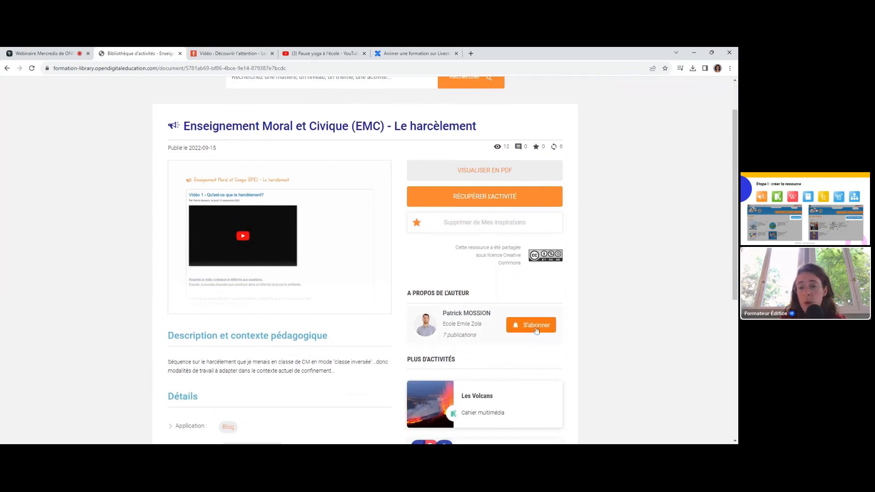
{"action": "left_click", "coordinate": [536, 327]}
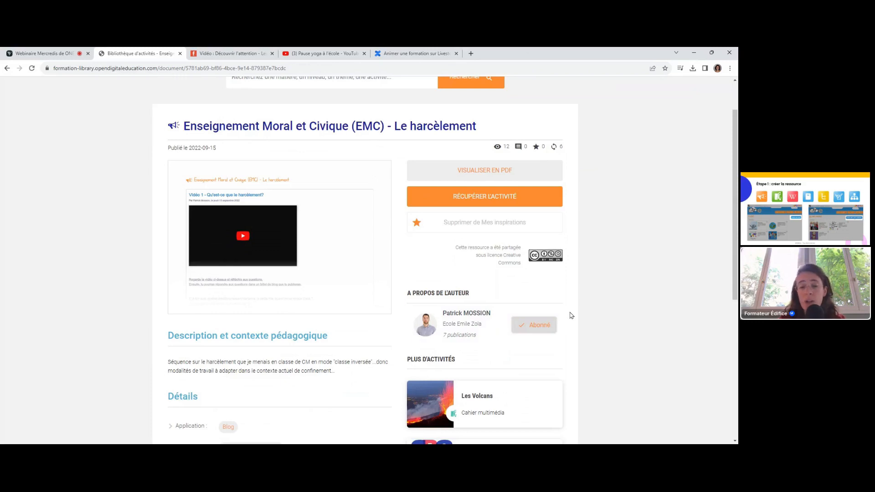
- Open the teacher's own profile and review the published activities and the activities saved in Mes inspirations
{"action": "scroll", "coordinate": [365, 260], "scroll_direction": "up", "scroll_amount": 1}
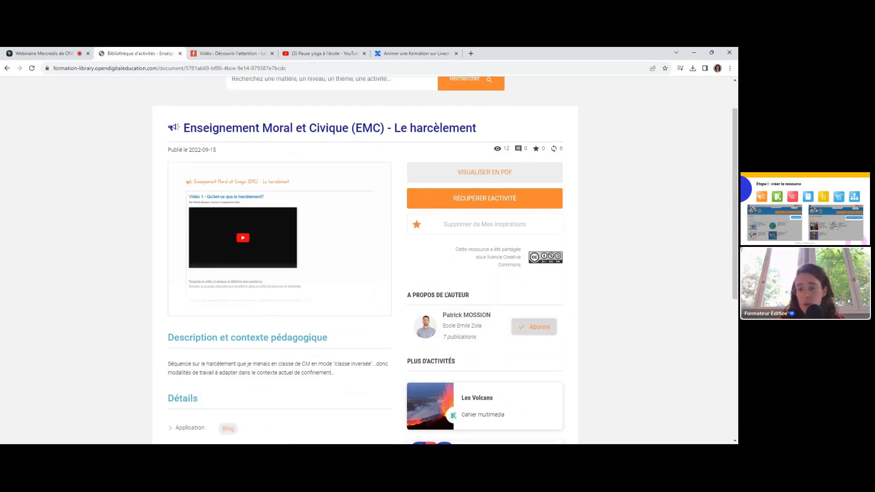
{"action": "scroll", "coordinate": [365, 260], "scroll_direction": "up", "scroll_amount": 1}
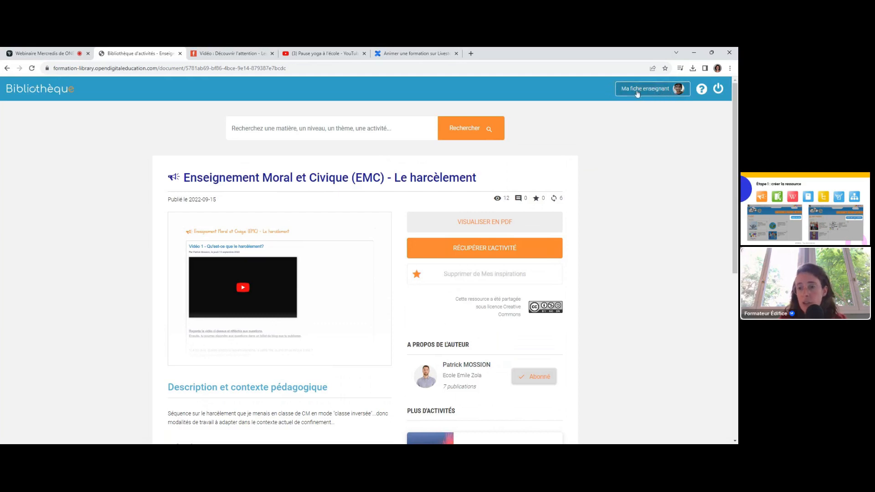
{"action": "left_click", "coordinate": [654, 94]}
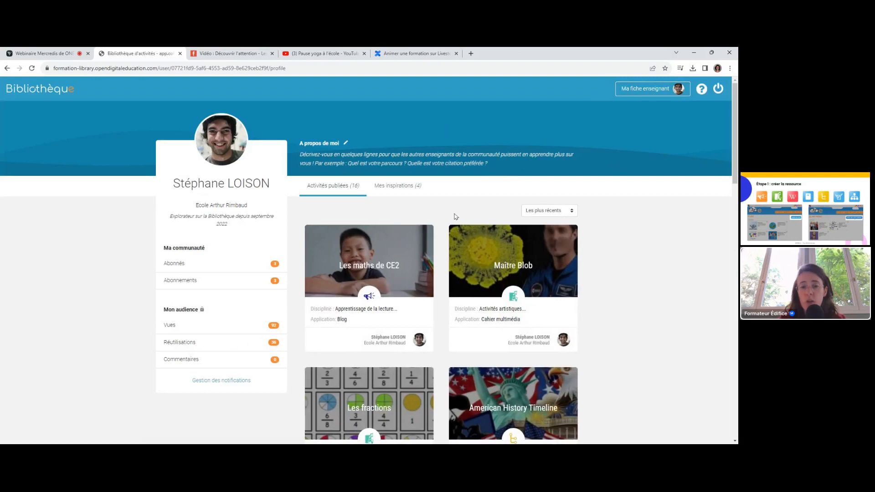
{"action": "scroll", "coordinate": [444, 301], "scroll_direction": "down", "scroll_amount": 3}
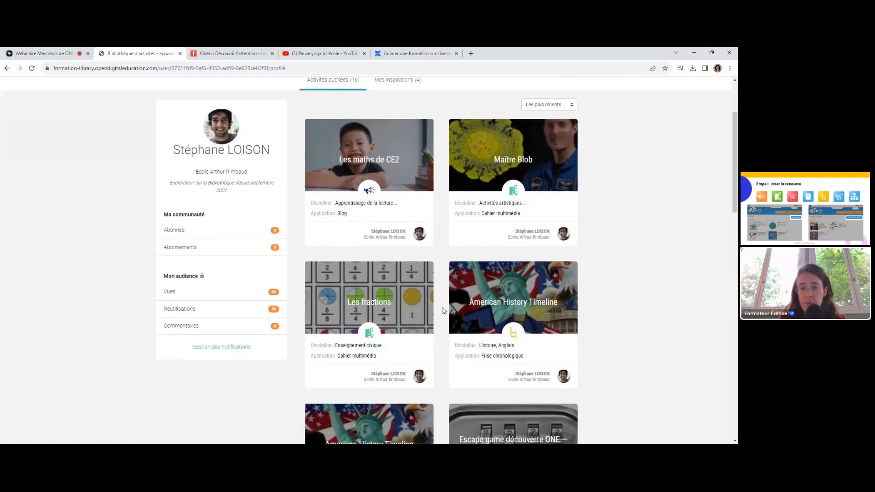
{"action": "scroll", "coordinate": [445, 310], "scroll_direction": "up", "scroll_amount": 1}
{"action": "scroll", "coordinate": [444, 311], "scroll_direction": "up", "scroll_amount": 2}
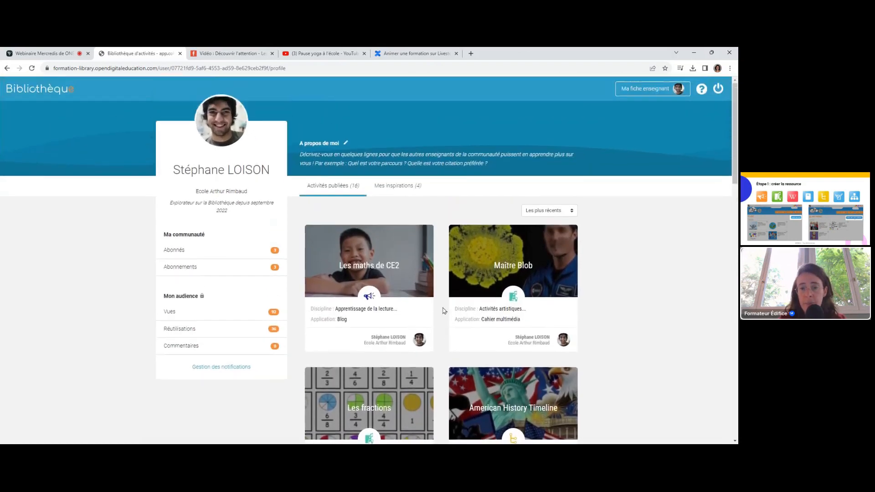
{"action": "left_click", "coordinate": [404, 187]}
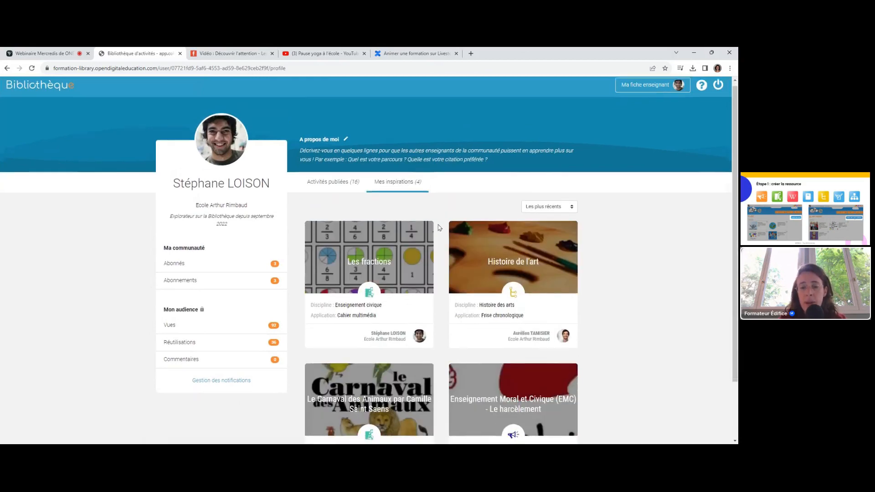
{"action": "scroll", "coordinate": [439, 227], "scroll_direction": "down", "scroll_amount": 1}
{"action": "scroll", "coordinate": [439, 227], "scroll_direction": "down", "scroll_amount": 1}
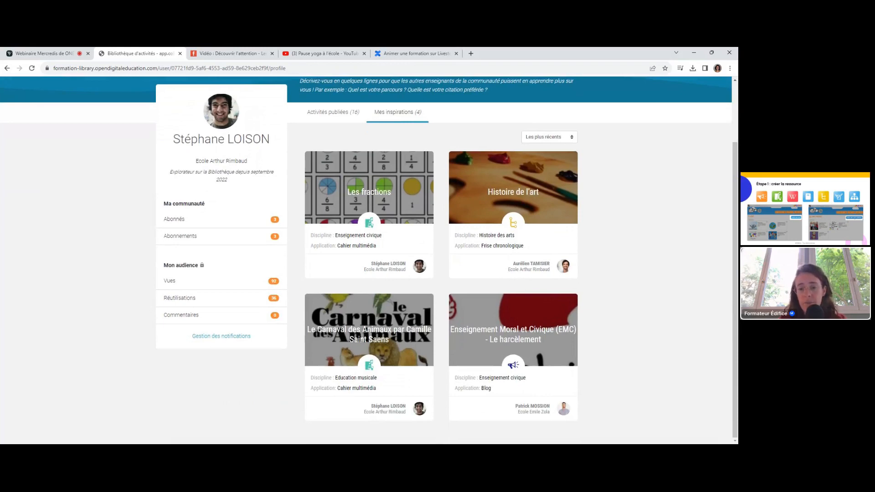
{"action": "scroll", "coordinate": [369, 261], "scroll_direction": "up", "scroll_amount": 3}
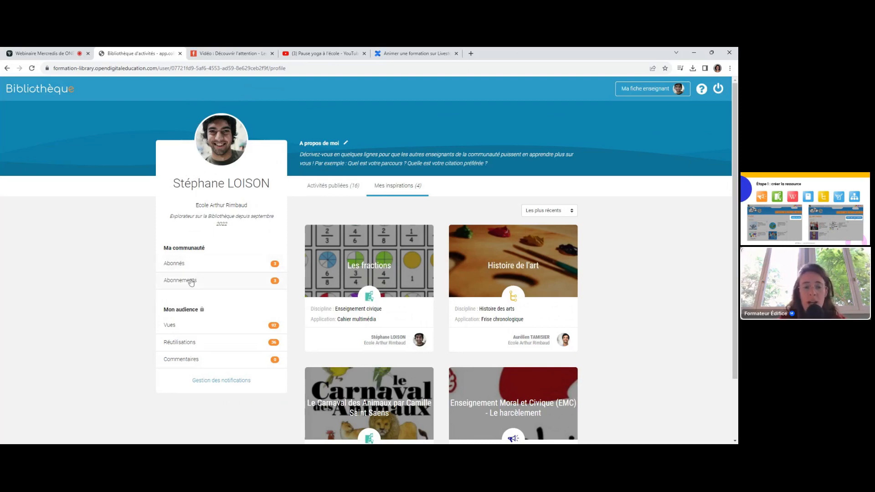
- Display the profile's list of subscriptions to other teachers and close it
{"action": "left_click", "coordinate": [218, 287]}
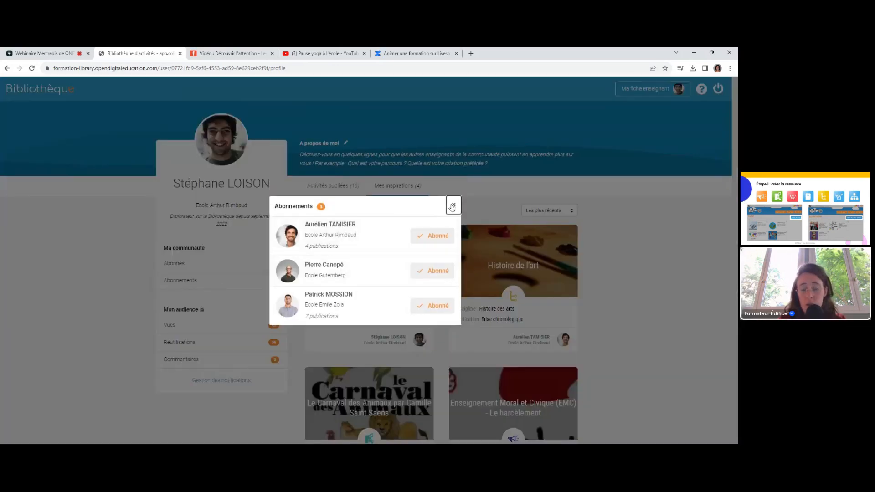
{"action": "left_click", "coordinate": [453, 205]}
{"action": "mouse_move", "coordinate": [201, 310]}
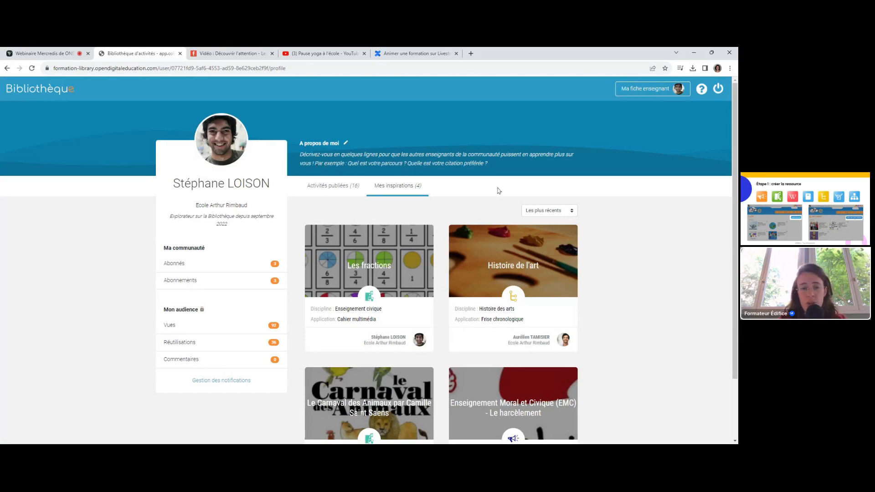
{"action": "left_click", "coordinate": [220, 282]}
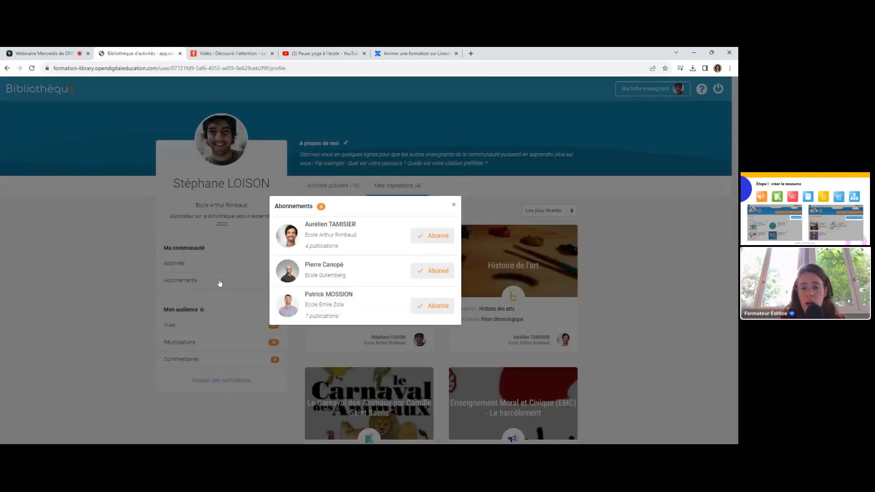
{"action": "left_click", "coordinate": [453, 206]}
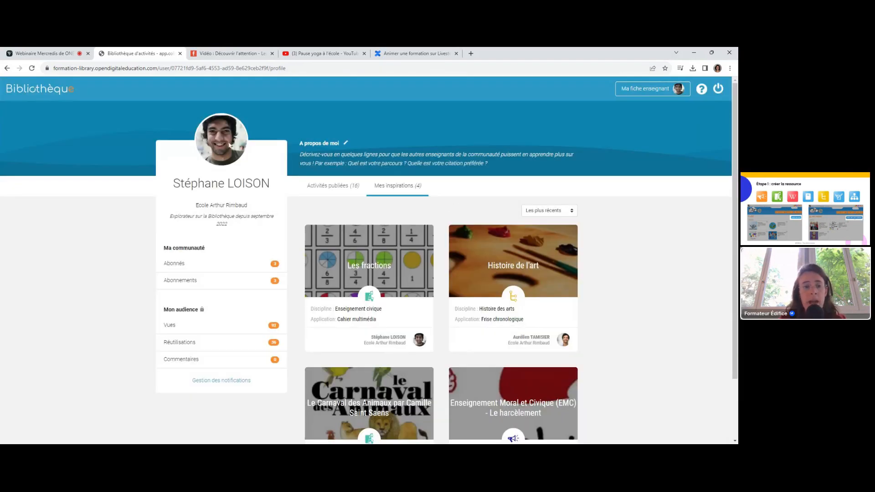
- Return to the Bibliothèque home page and browse the Mes abonnements, Les plus récents and Les plus populaires ce mois-ci activities
{"action": "left_click", "coordinate": [57, 90]}
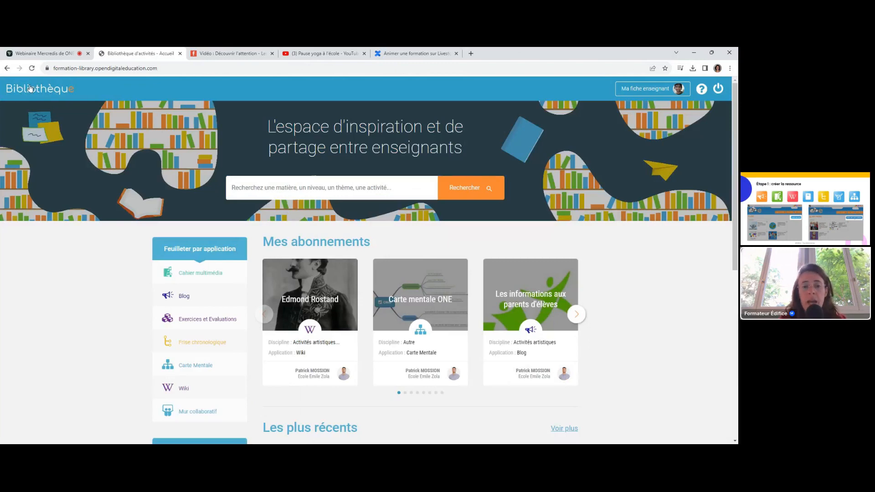
{"action": "scroll", "coordinate": [80, 245], "scroll_direction": "down", "scroll_amount": 1}
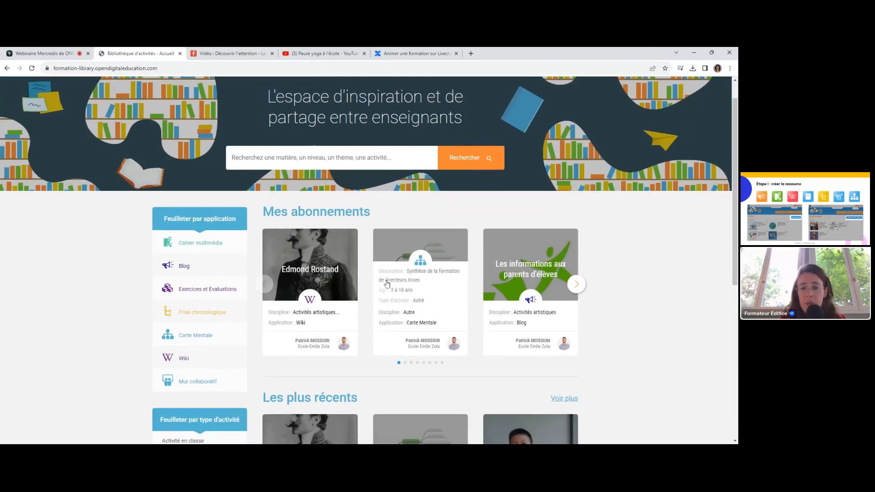
{"action": "left_click", "coordinate": [576, 285]}
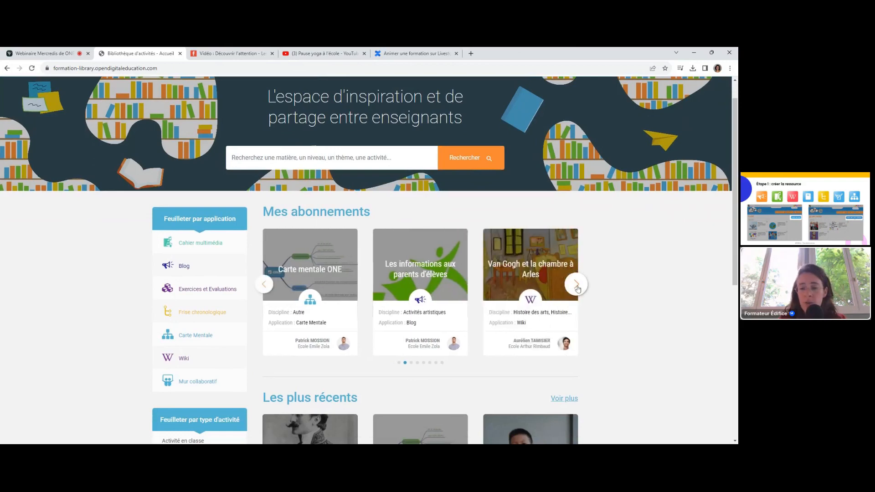
{"action": "left_click", "coordinate": [577, 285]}
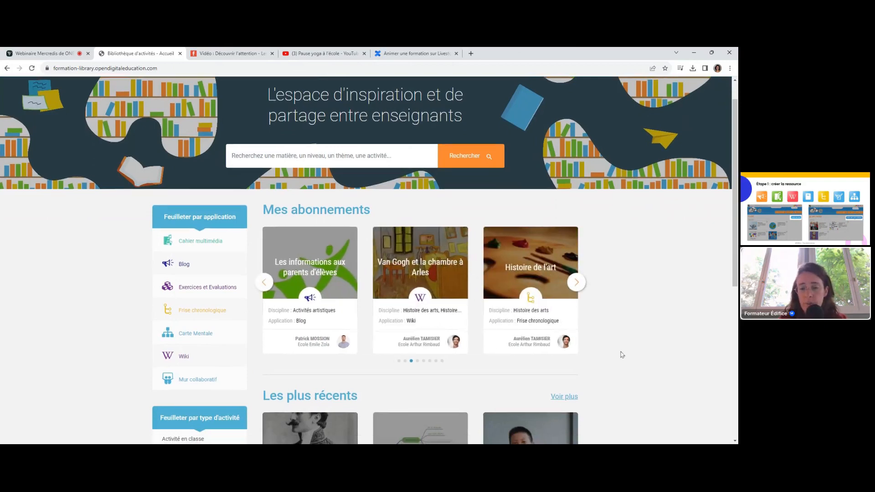
{"action": "scroll", "coordinate": [622, 354], "scroll_direction": "down", "scroll_amount": 4}
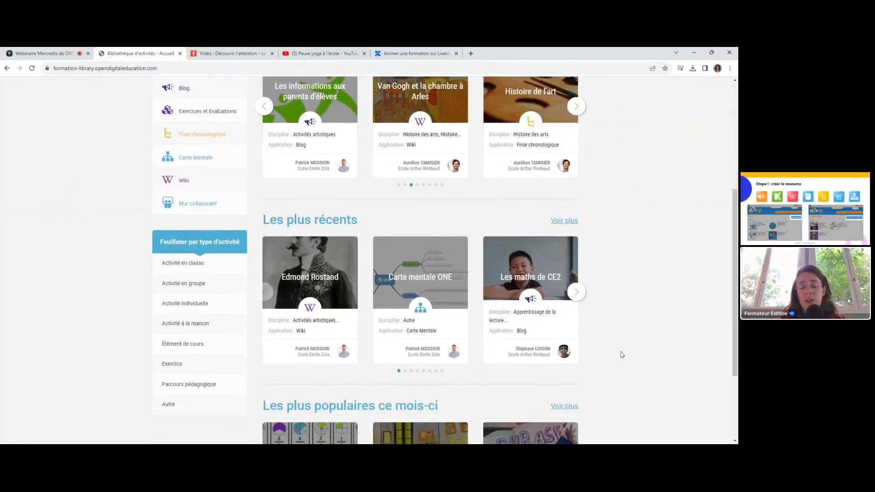
{"action": "scroll", "coordinate": [622, 354], "scroll_direction": "down", "scroll_amount": 3}
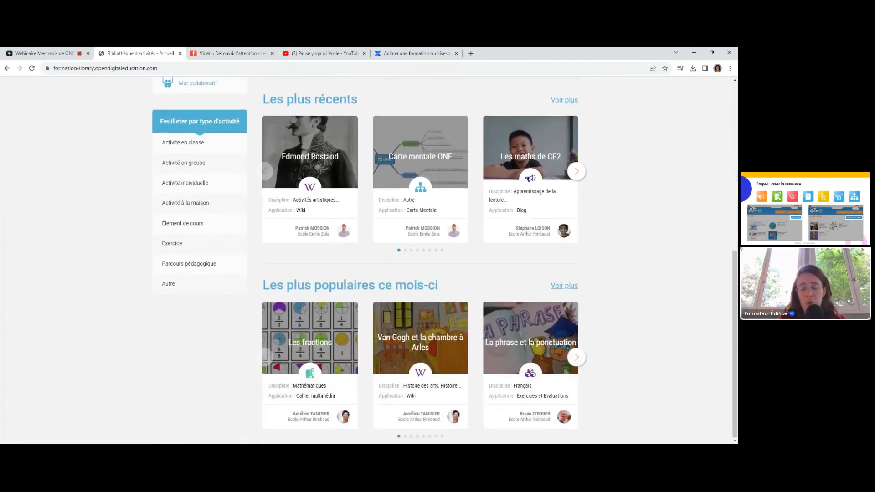
{"action": "scroll", "coordinate": [623, 354], "scroll_direction": "up", "scroll_amount": 8}
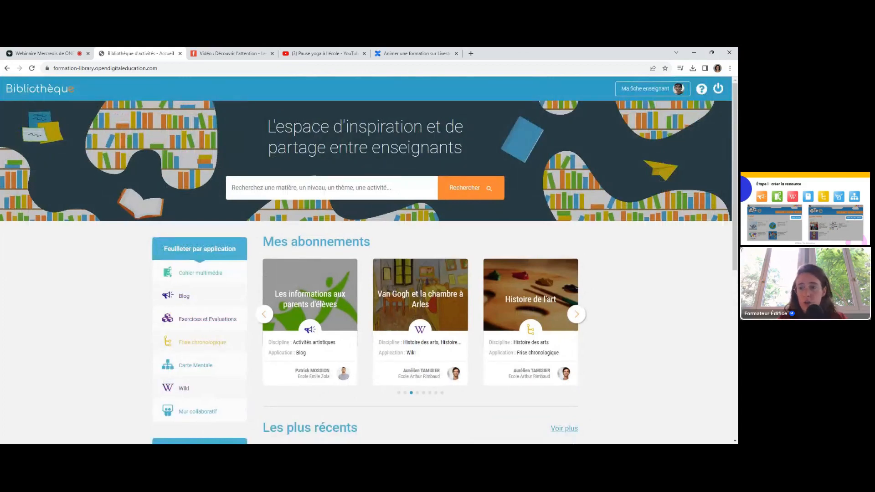
- Leave the Bibliothèque and return to the news feed (Fil de nouveautés)
{"action": "left_click", "coordinate": [717, 90]}
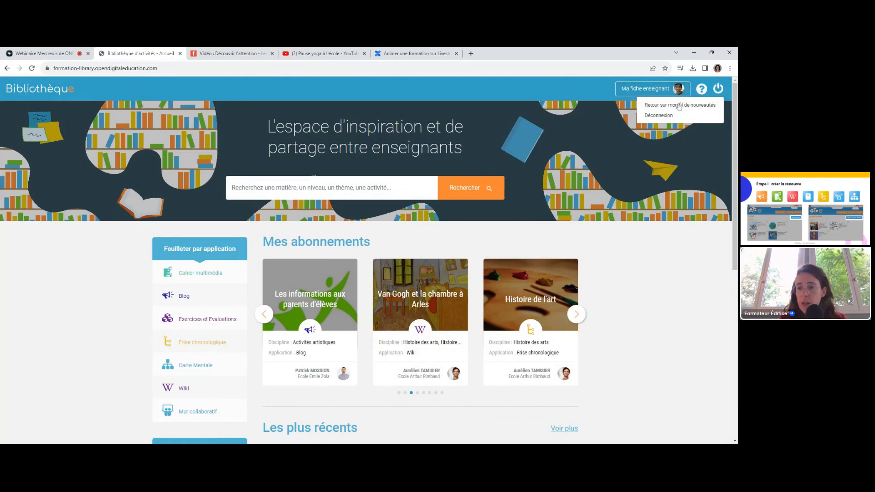
{"action": "left_click", "coordinate": [712, 106]}
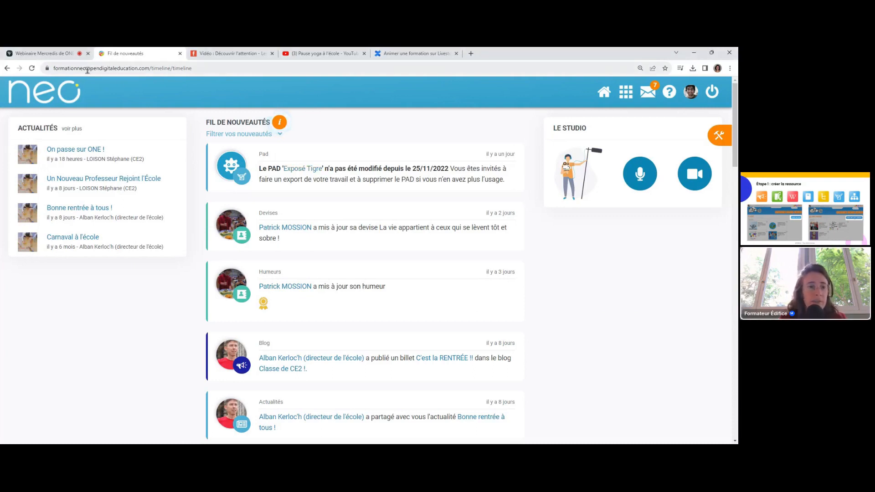
- Switch to the ONE demo platform at demoone.opendigitaleducation.com and load its news feed (Fil de nouveautés)
{"action": "left_click", "coordinate": [297, 68]}
{"action": "type", "text": "form"}
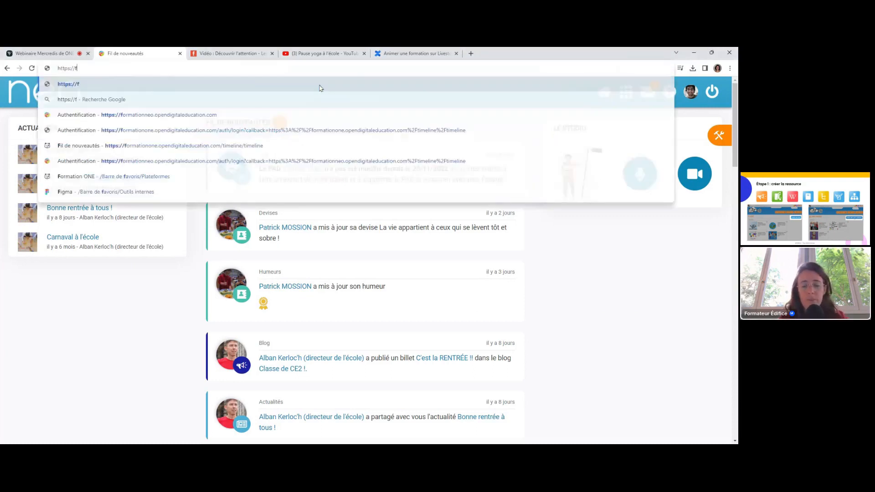
{"action": "key", "text": "BackSpace"}
{"action": "key", "text": "BackSpace"}
{"action": "key", "text": "BackSpace"}
{"action": "key", "text": "BackSpace"}
{"action": "key", "text": "BackSpace"}
{"action": "key", "text": "BackSpace"}
{"action": "key", "text": "BackSpace"}
{"action": "key", "text": "BackSpace"}
{"action": "key", "text": "BackSpace"}
{"action": "key", "text": "BackSpace"}
{"action": "key", "text": "BackSpace"}
{"action": "key", "text": "BackSpace"}
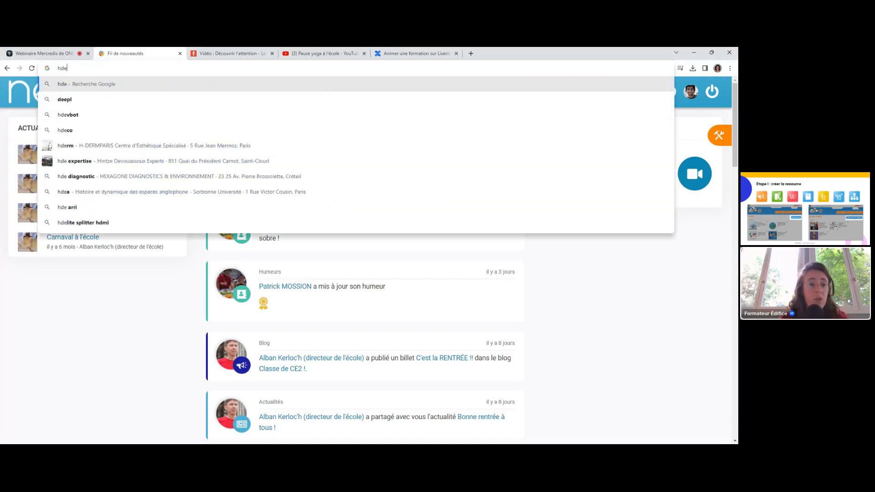
{"action": "key", "text": "BackSpace"}
{"action": "type", "text": "demoone.opendigitaleducation.com"}
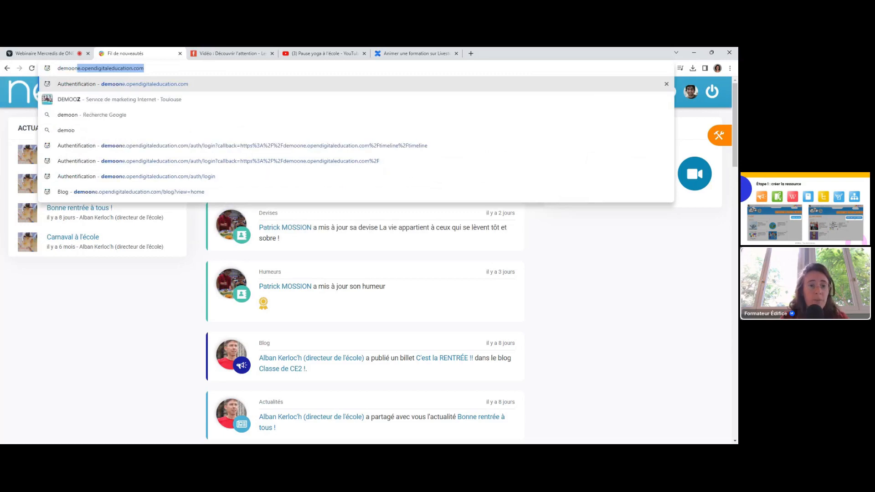
{"action": "key", "text": "Return"}
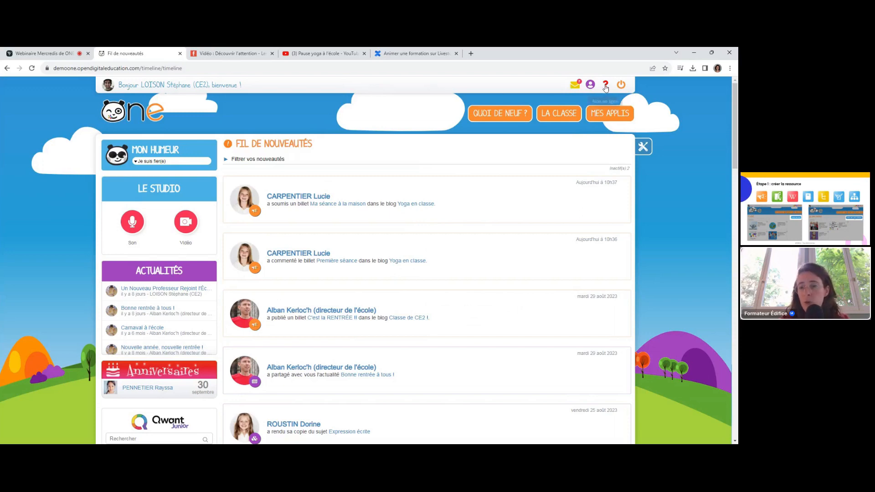
- Display the online help for the "Quoi de neuf ?" page and close it
{"action": "left_click", "coordinate": [607, 85]}
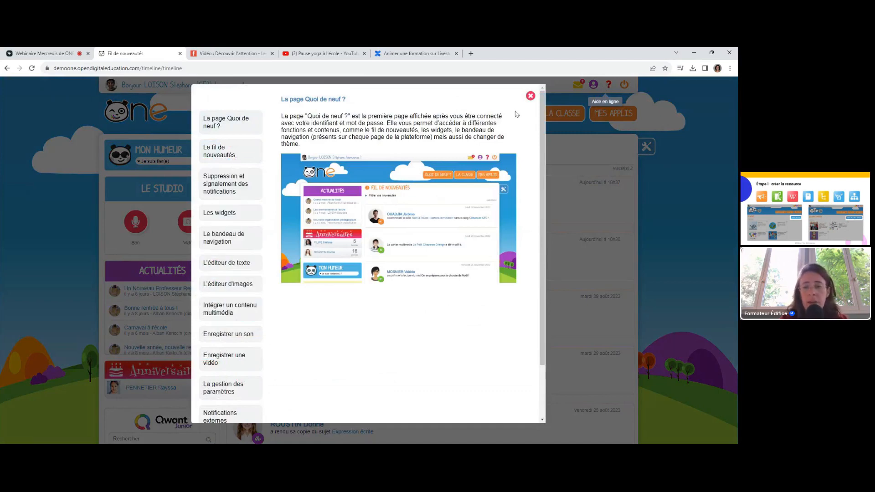
{"action": "left_click", "coordinate": [531, 98]}
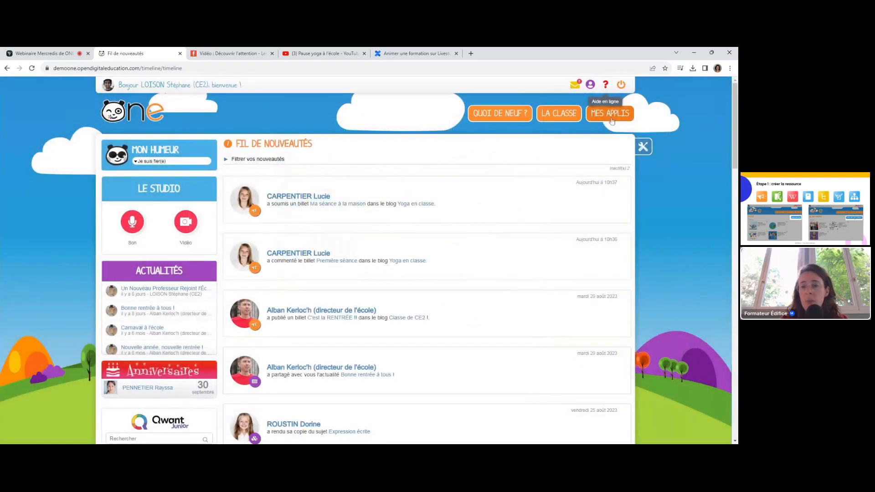
- Open the Blog application, consult the Présentation section of its online help and close the help
{"action": "left_click", "coordinate": [614, 119]}
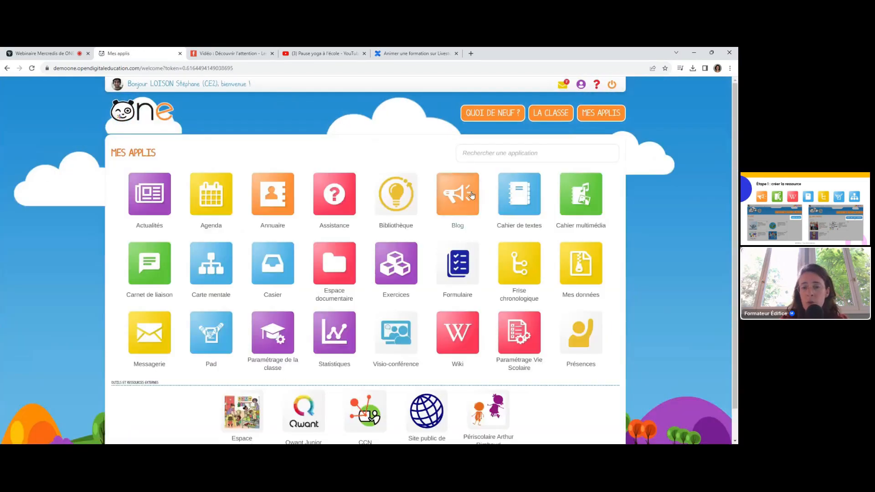
{"action": "left_click", "coordinate": [472, 195]}
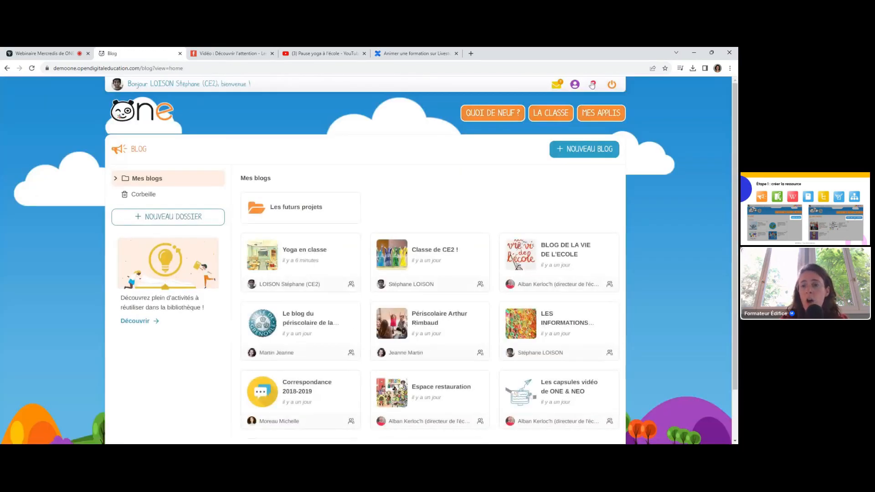
{"action": "left_click", "coordinate": [593, 85]}
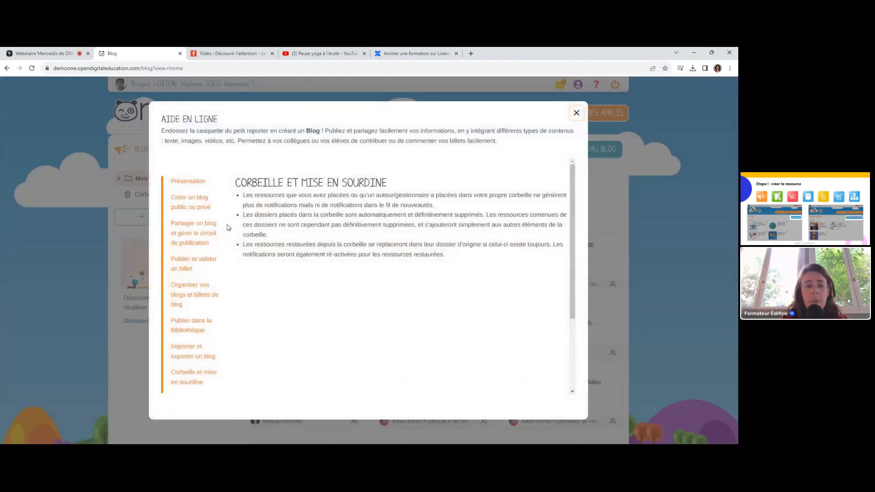
{"action": "left_click", "coordinate": [202, 183]}
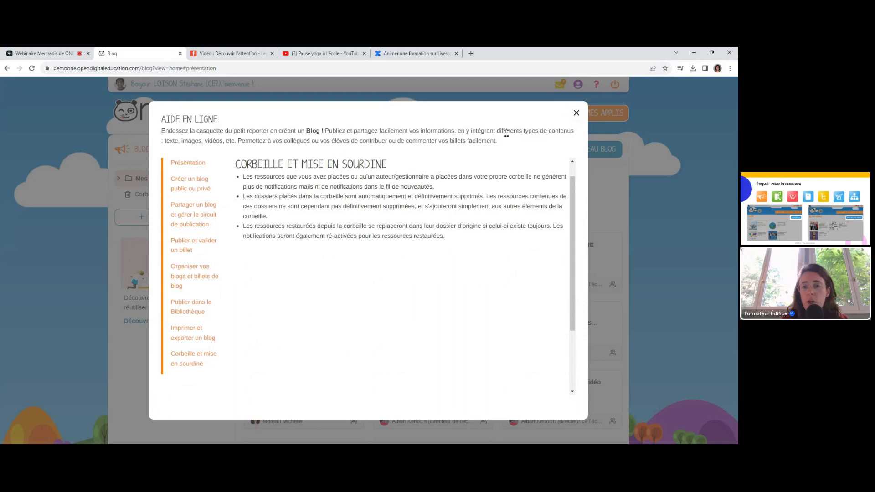
{"action": "left_click", "coordinate": [577, 112]}
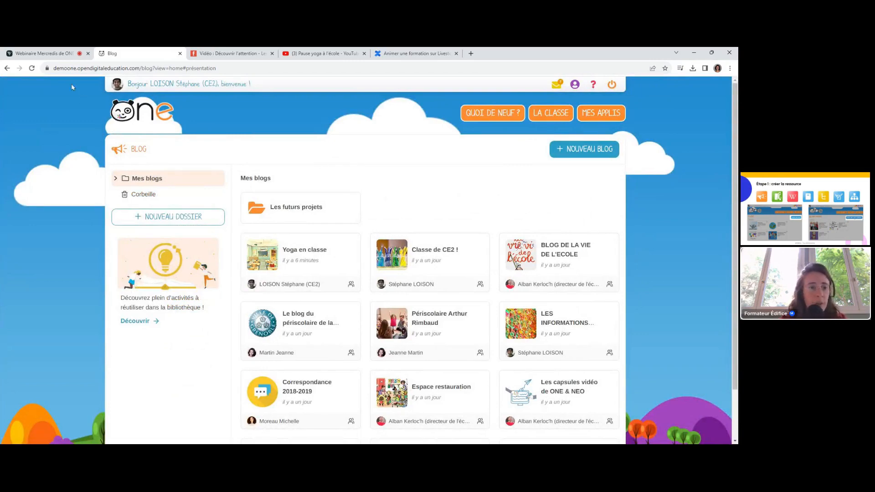
- Switch to the Livestorm webinar room and share the PDF presentation with the participants
{"action": "left_click", "coordinate": [72, 54]}
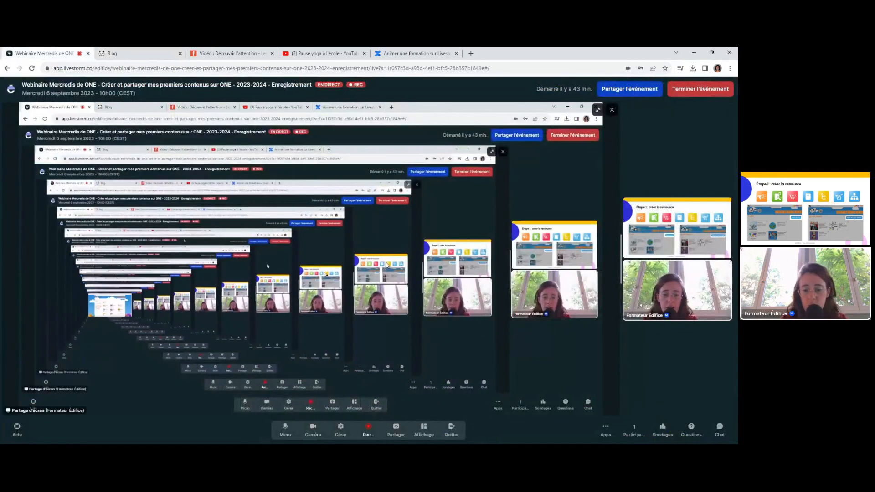
{"action": "left_click", "coordinate": [396, 427]}
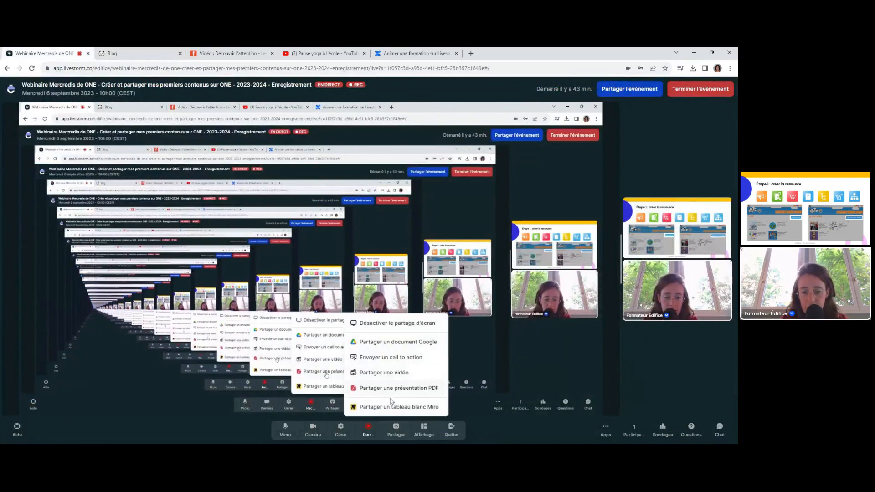
{"action": "left_click", "coordinate": [401, 389]}
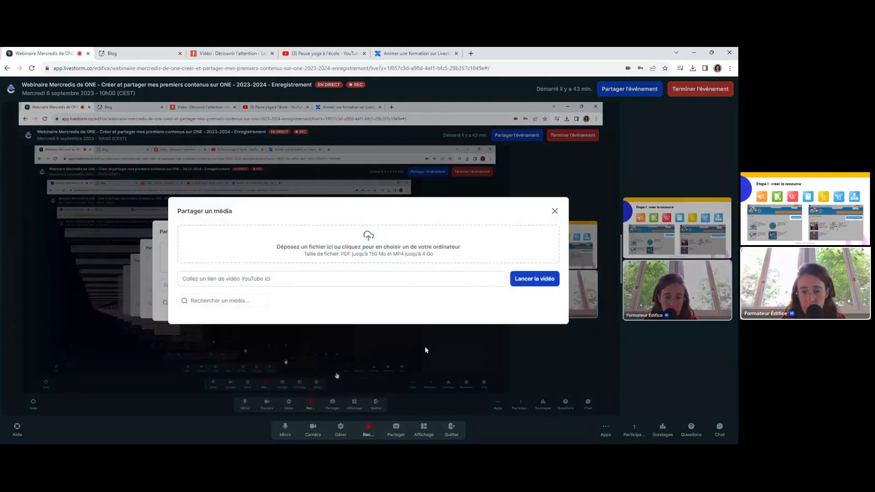
{"action": "left_click", "coordinate": [519, 295]}
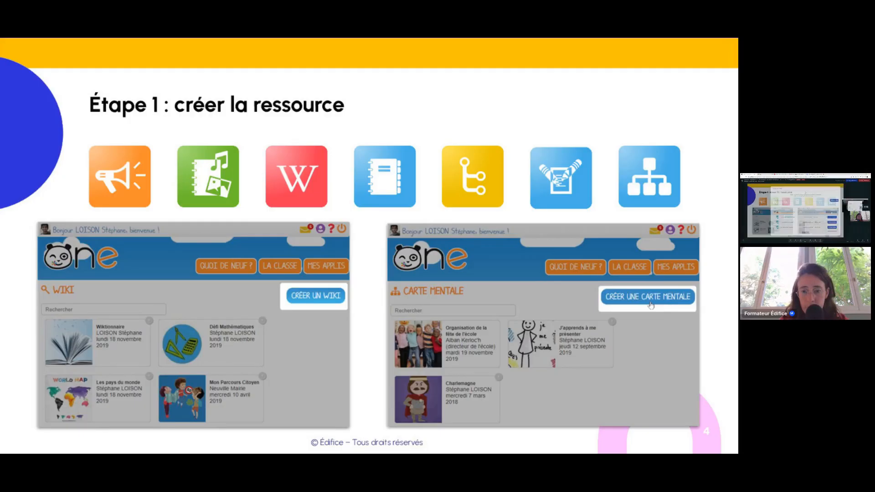
- Move through the shared presentation to the slide "Création d'un billet de blog sur ONE Pocket"
{"action": "key", "text": "Right"}
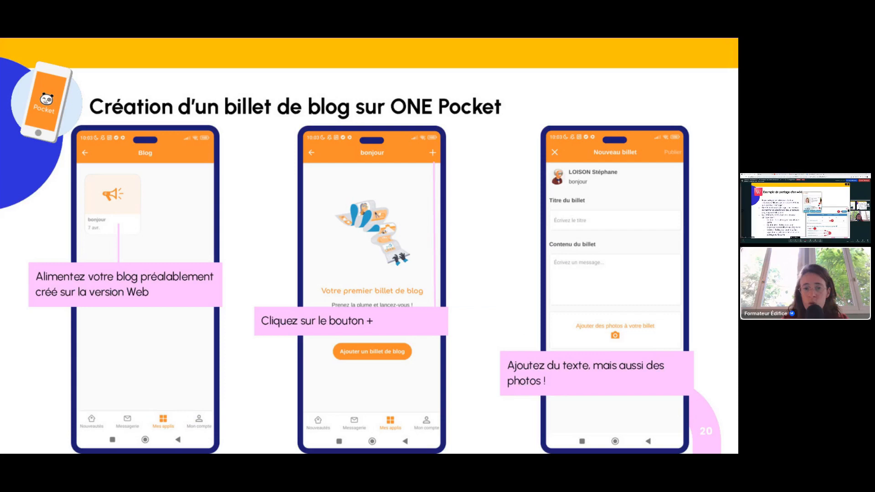
{"action": "key", "text": "Right"}
{"action": "key", "text": "Left"}
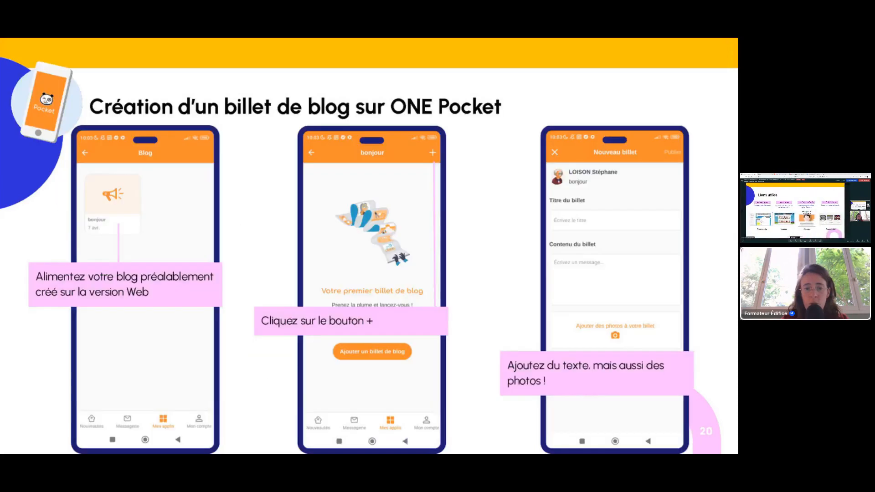